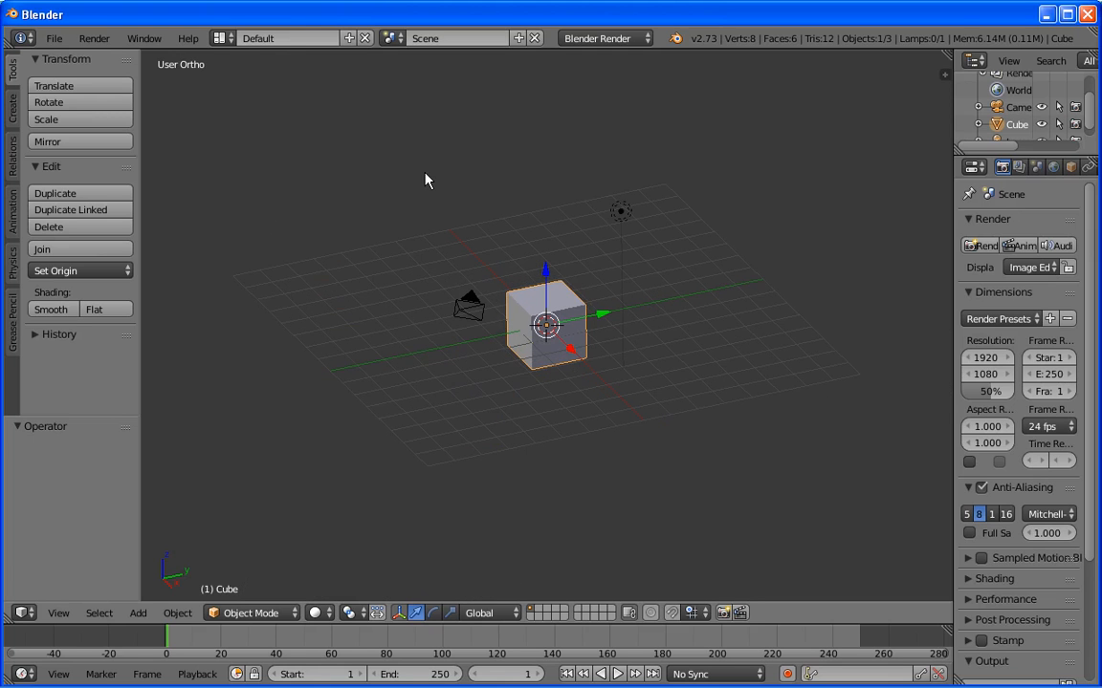
# - Delete the default cube and add a mesh circle at the origin in top view
pyautogui.press('KP_7')
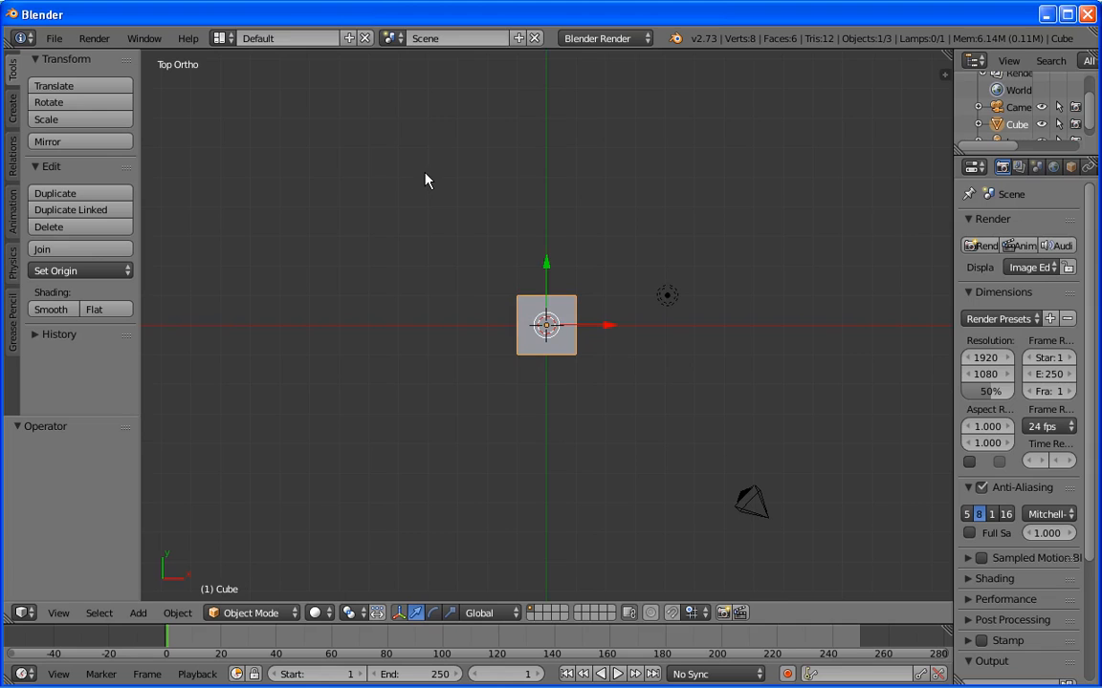
pyautogui.press('x')
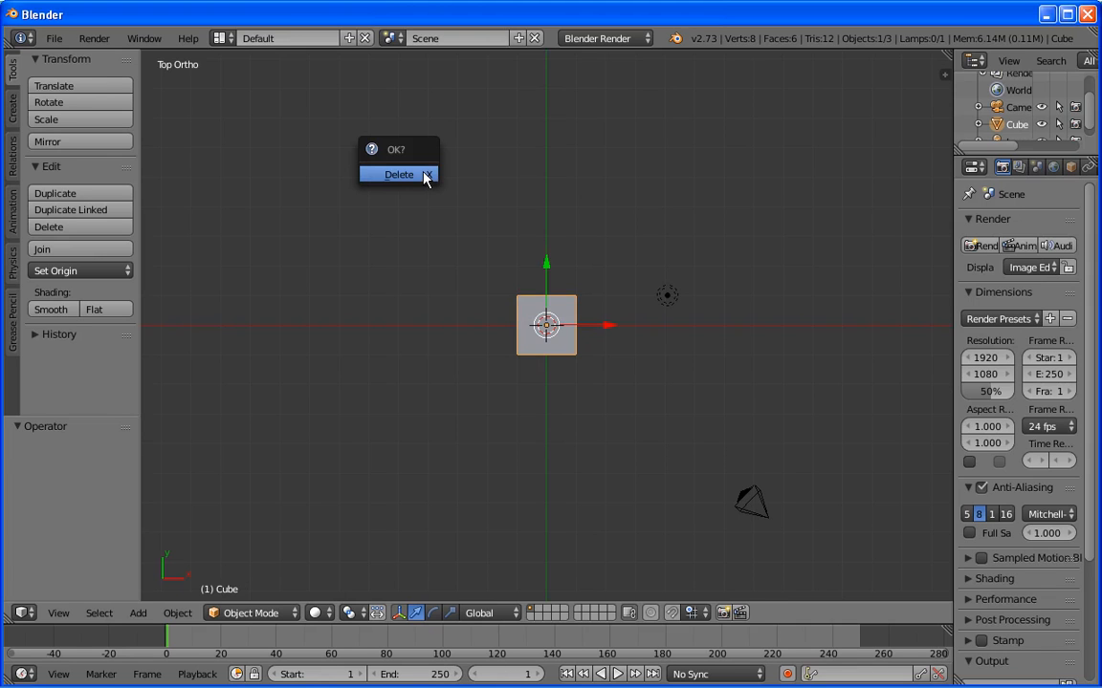
pyautogui.click(424, 177)
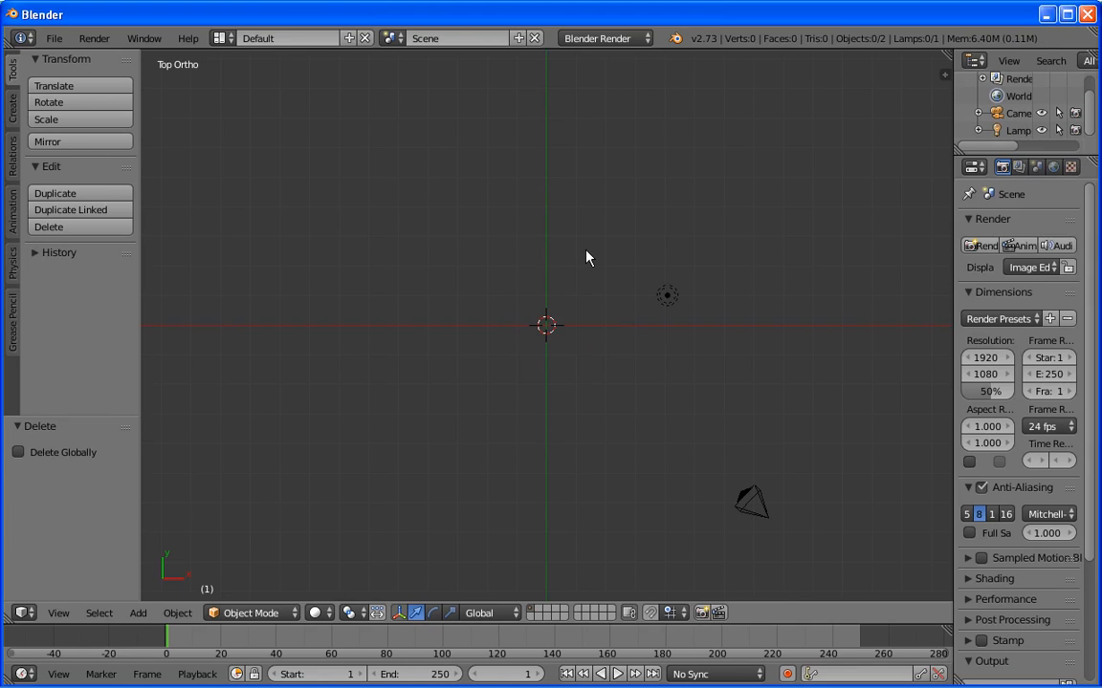
pyautogui.hotkey('shift', 'a')
pyautogui.moveTo(587, 253)
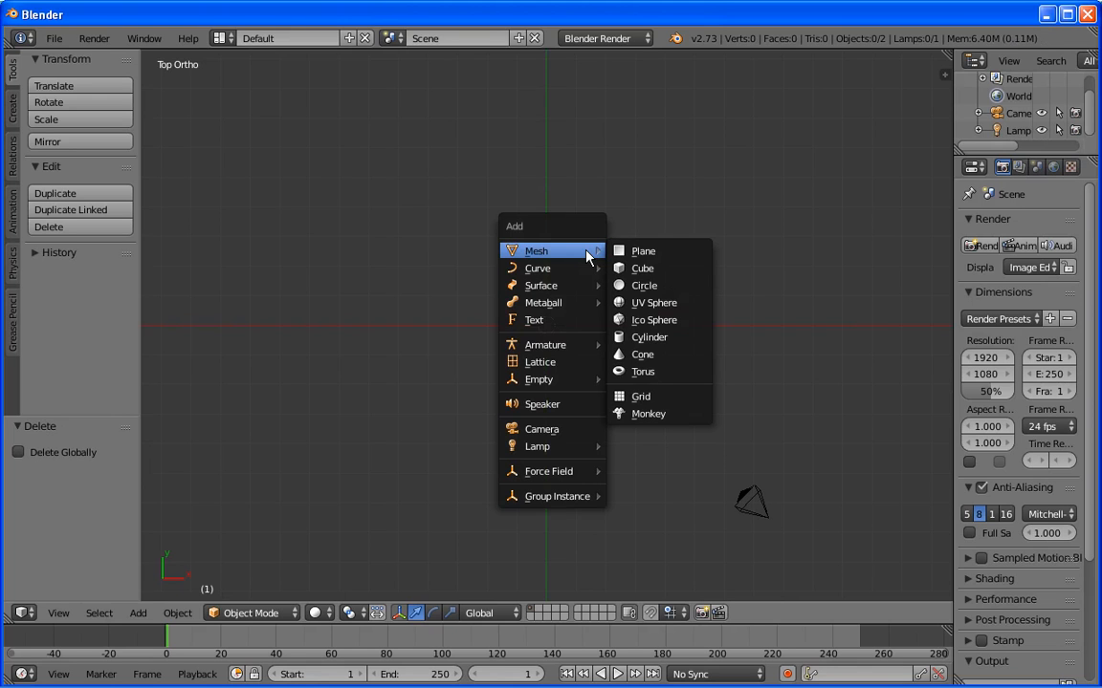
pyautogui.click(642, 285)
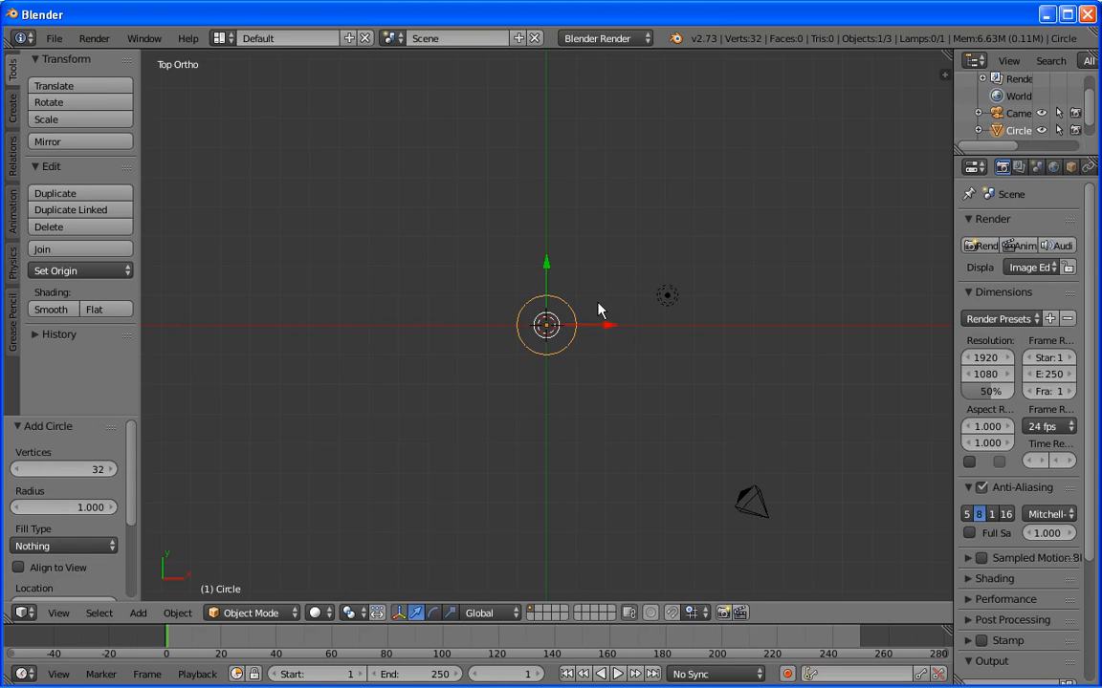
# - Switch to the right orthographic view, hide the transform manipulator and enter Edit Mode on the circle
pyautogui.press('KP_3')
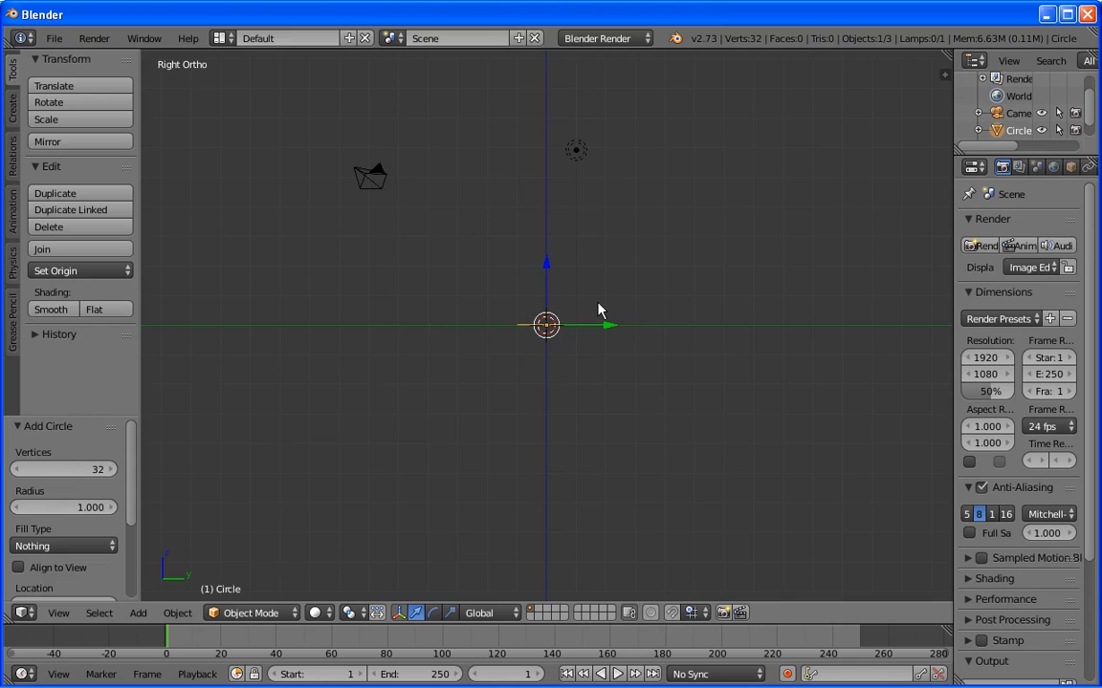
pyautogui.scroll(3, 598, 309)
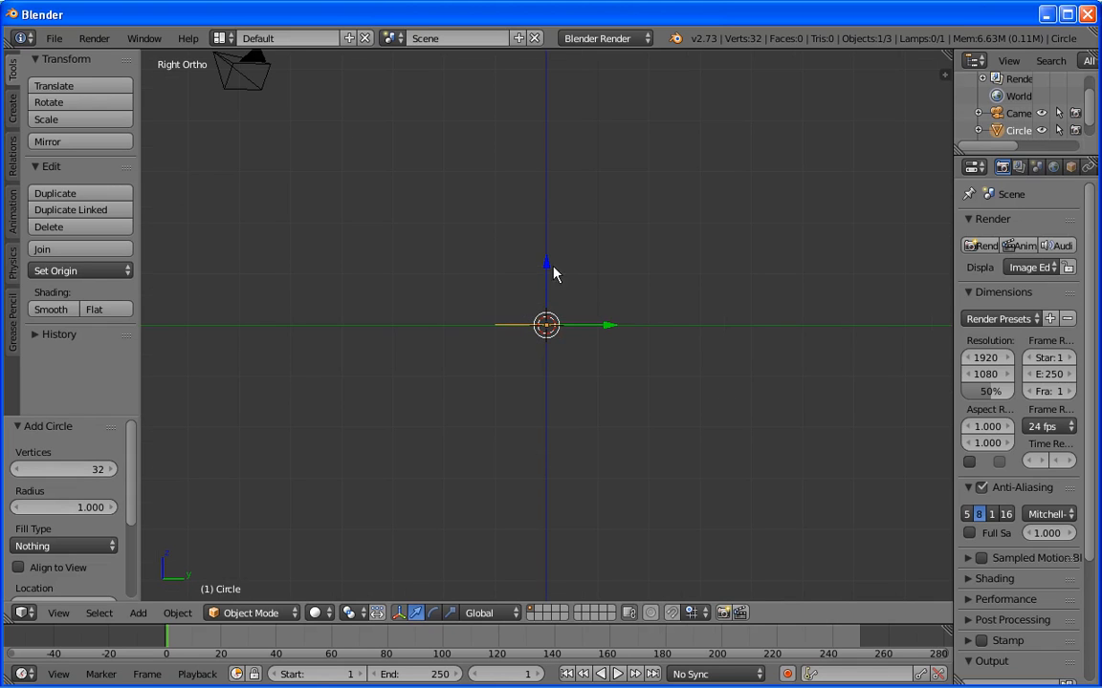
pyautogui.click(400, 614)
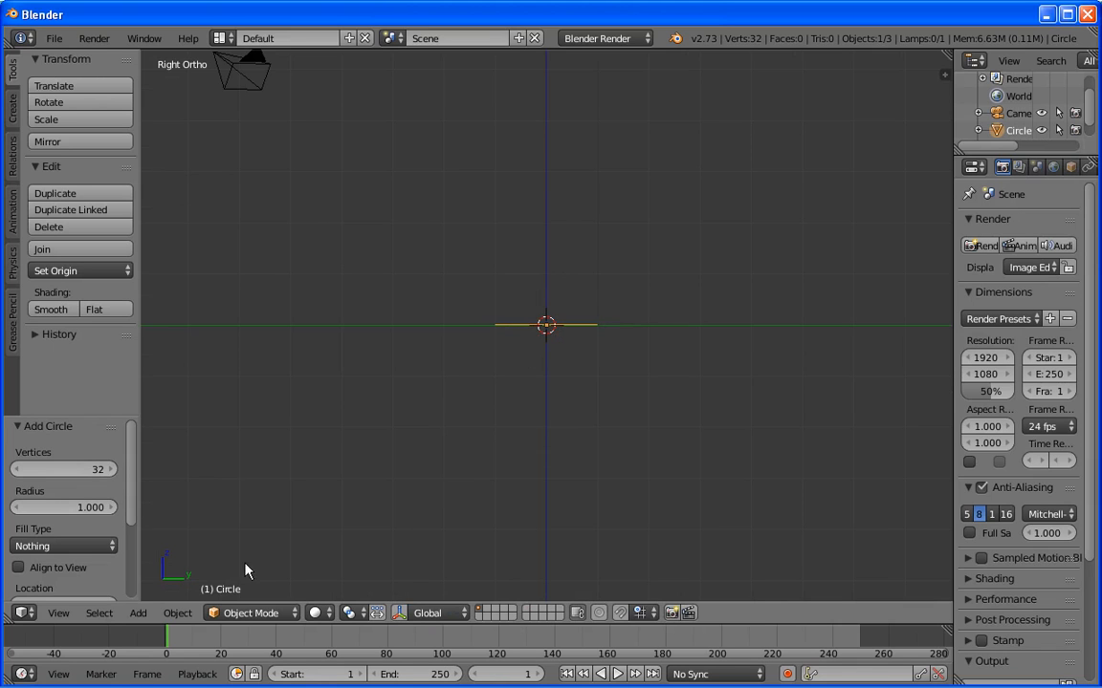
pyautogui.press('Tab')
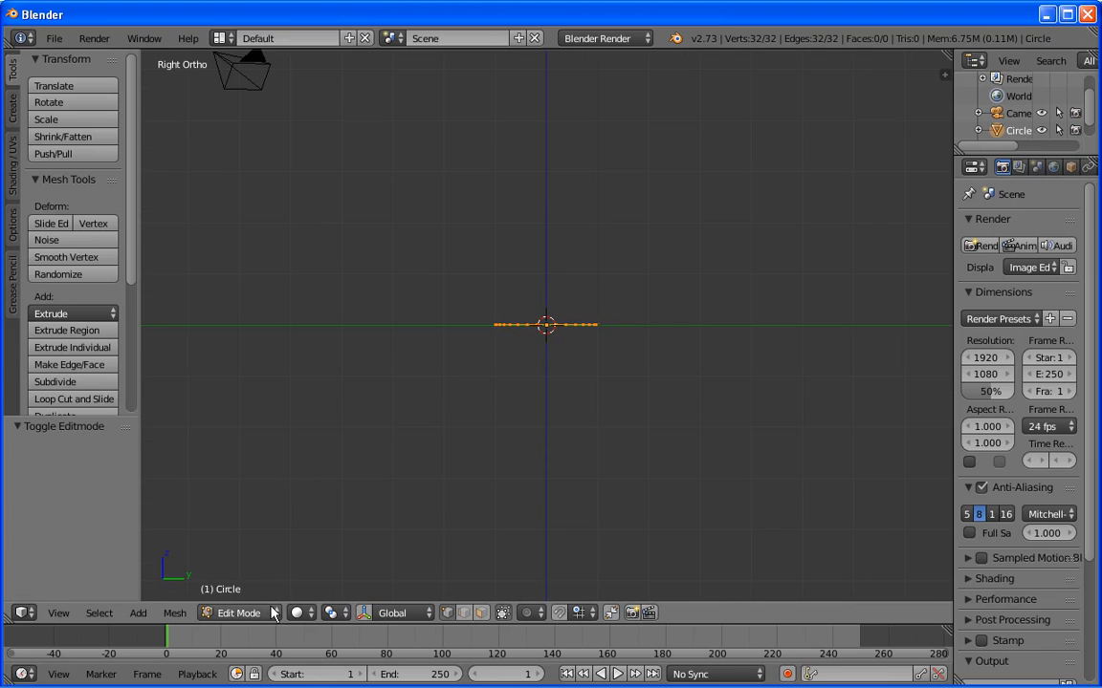
pyautogui.click(239, 613)
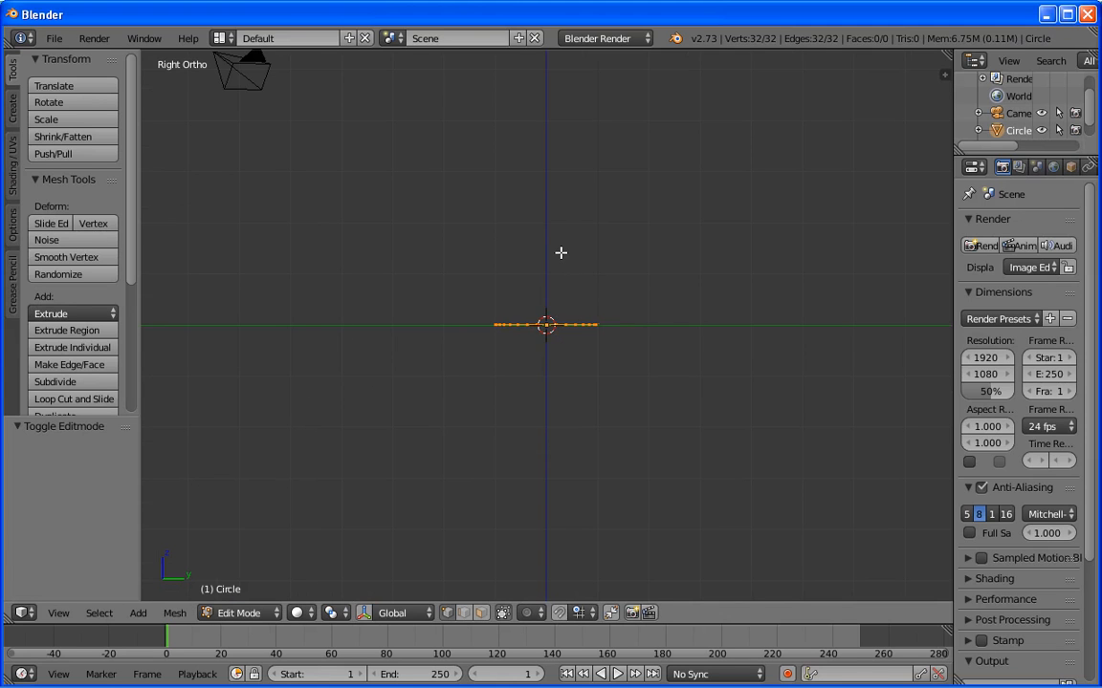
pyautogui.keyDown('shift'); pyautogui.moveTo(553, 246); pyautogui.dragTo(538, 408, button='middle'); pyautogui.keyUp('shift')
pyautogui.scroll(1, 568, 393)
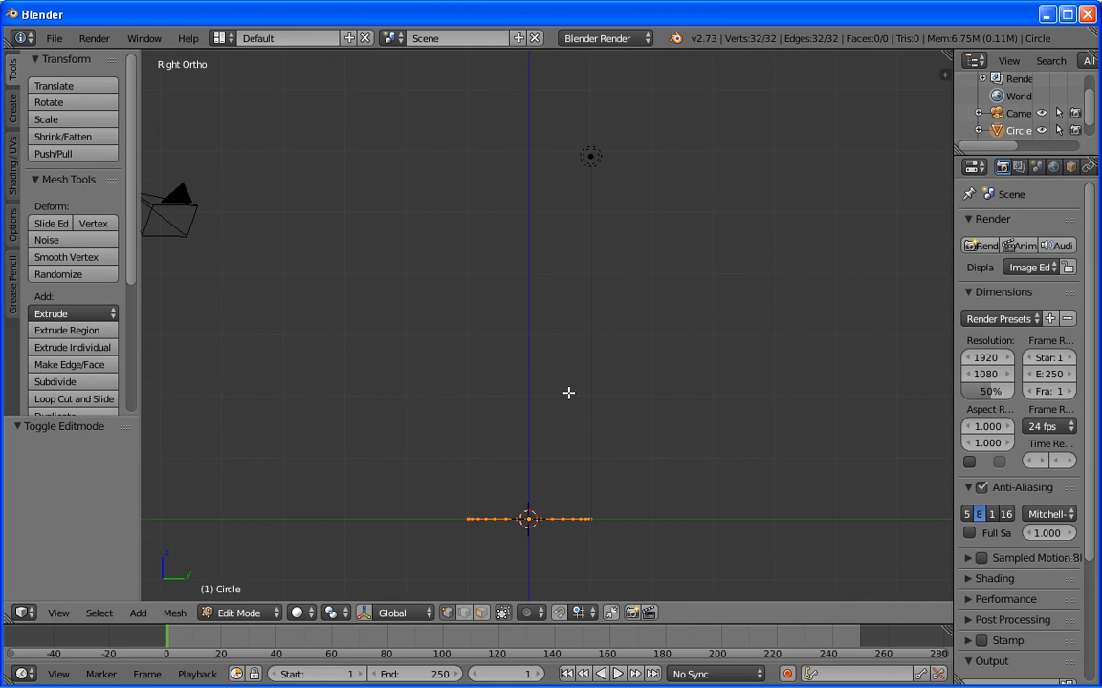
pyautogui.scroll(1, 579, 401)
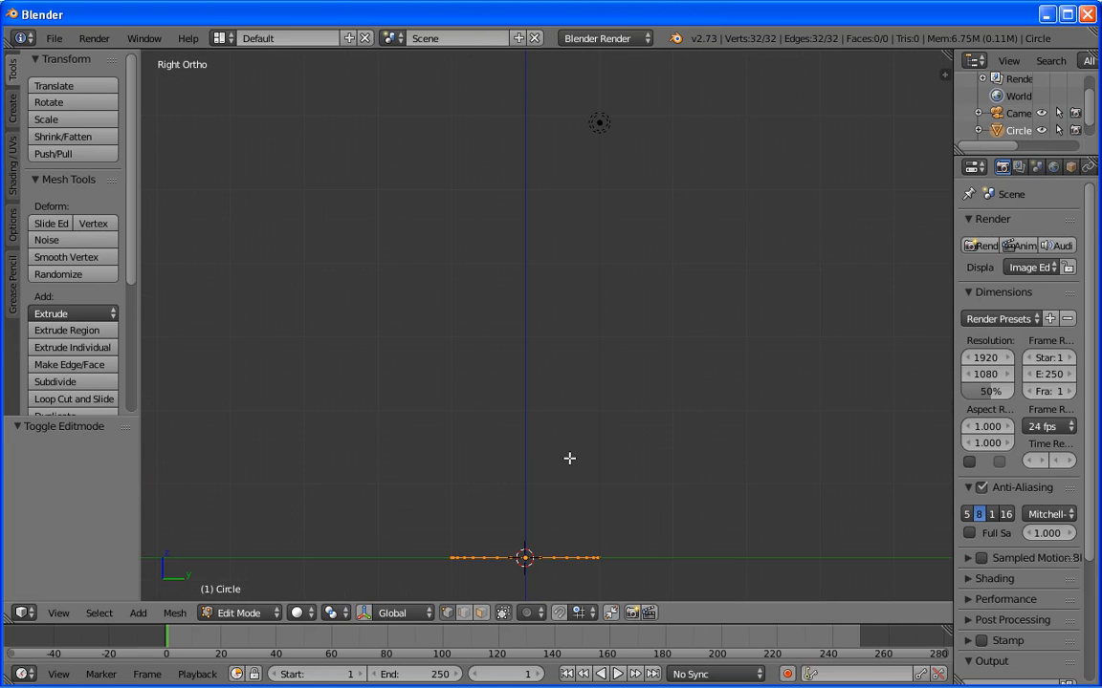
pyautogui.press('e')
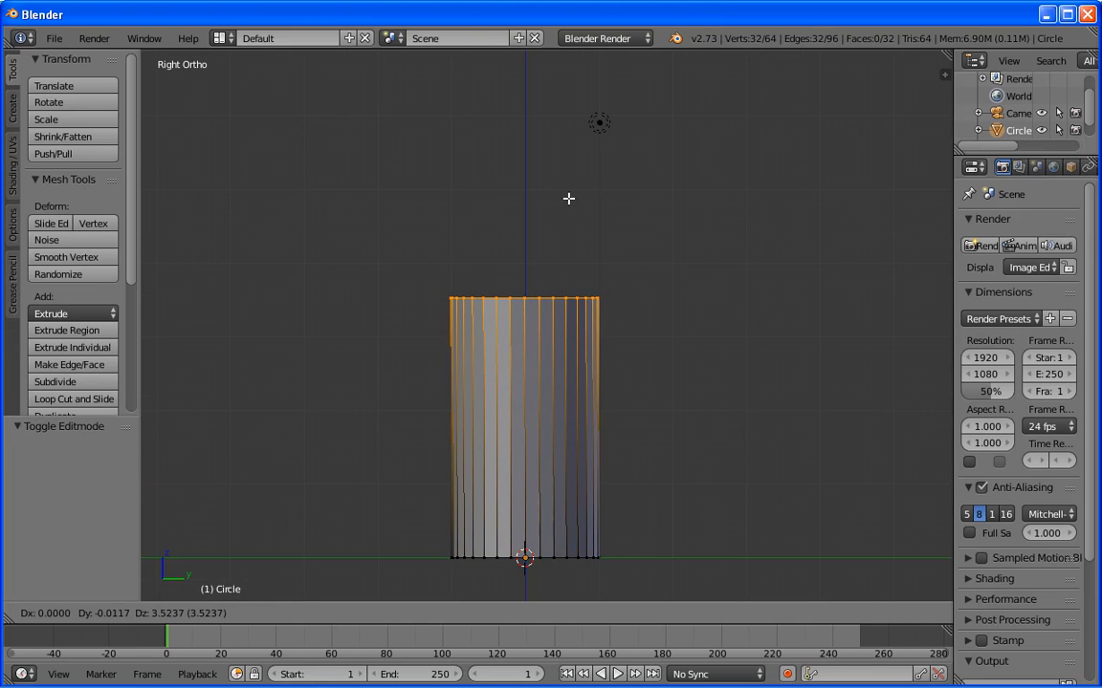
pyautogui.press('ctrl')
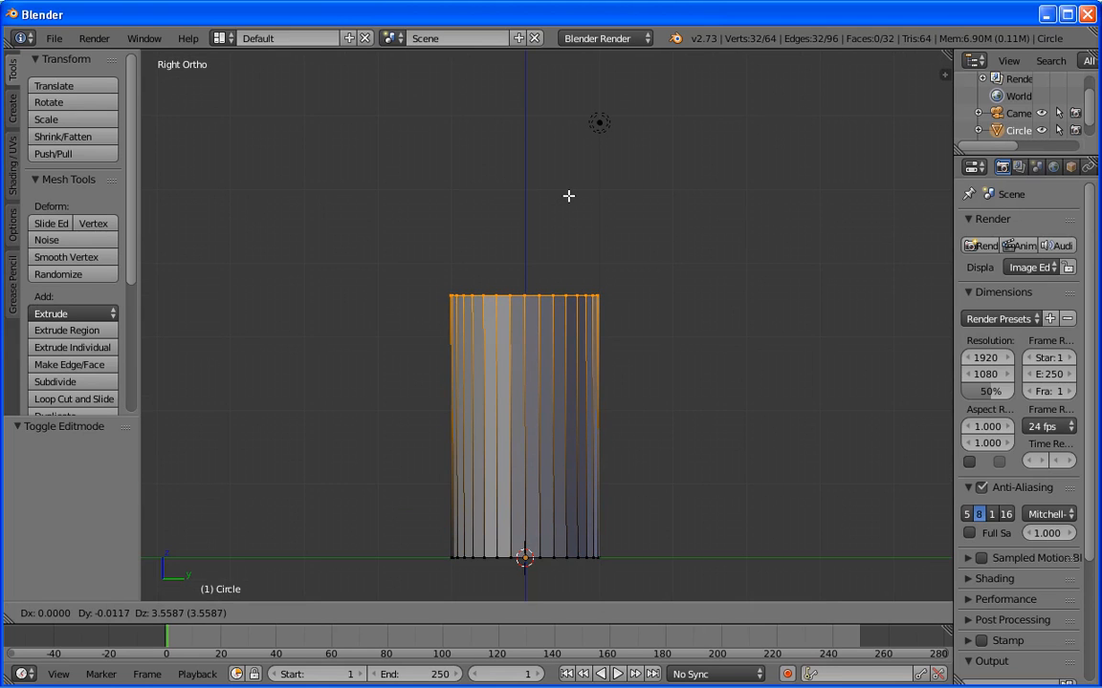
pyautogui.click(568, 195)
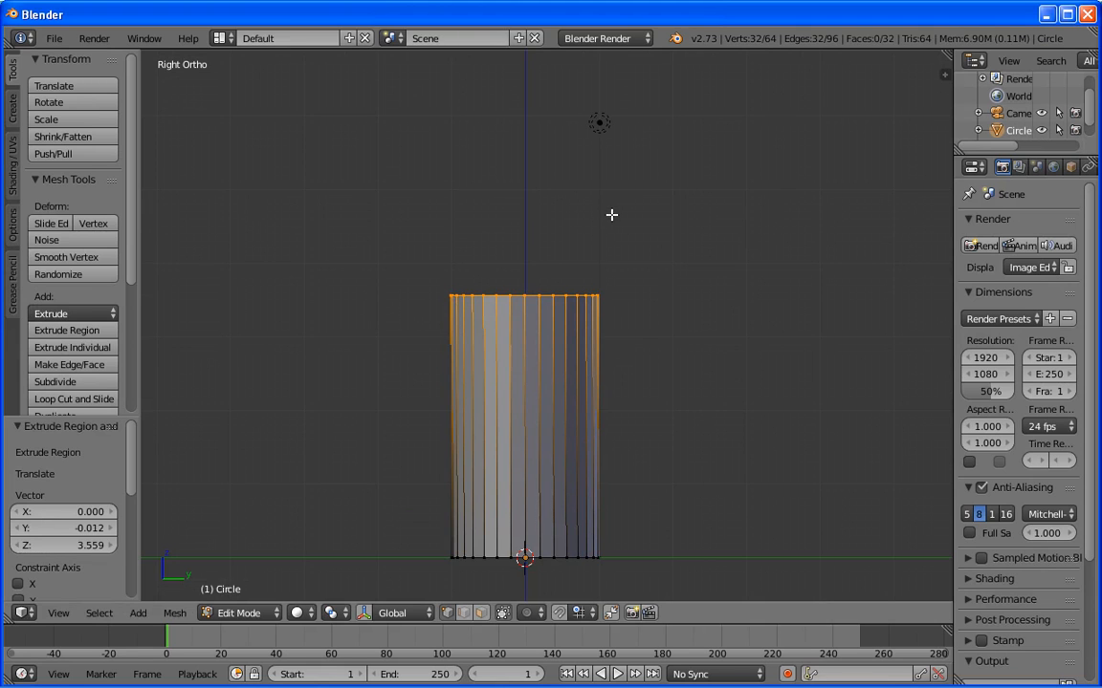
pyautogui.hotkey('ctrl', 'z')
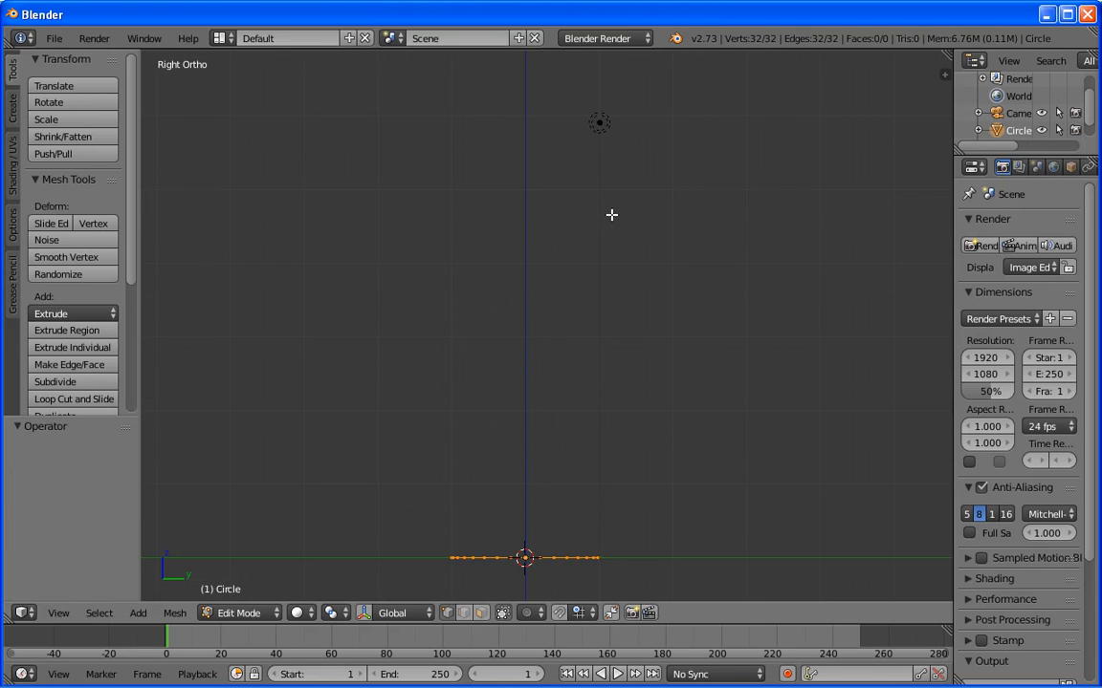
# - Extrude the circle 3.2 units straight up along Z, snapping to increments, and display the mesh as wireframe
pyautogui.press('e')
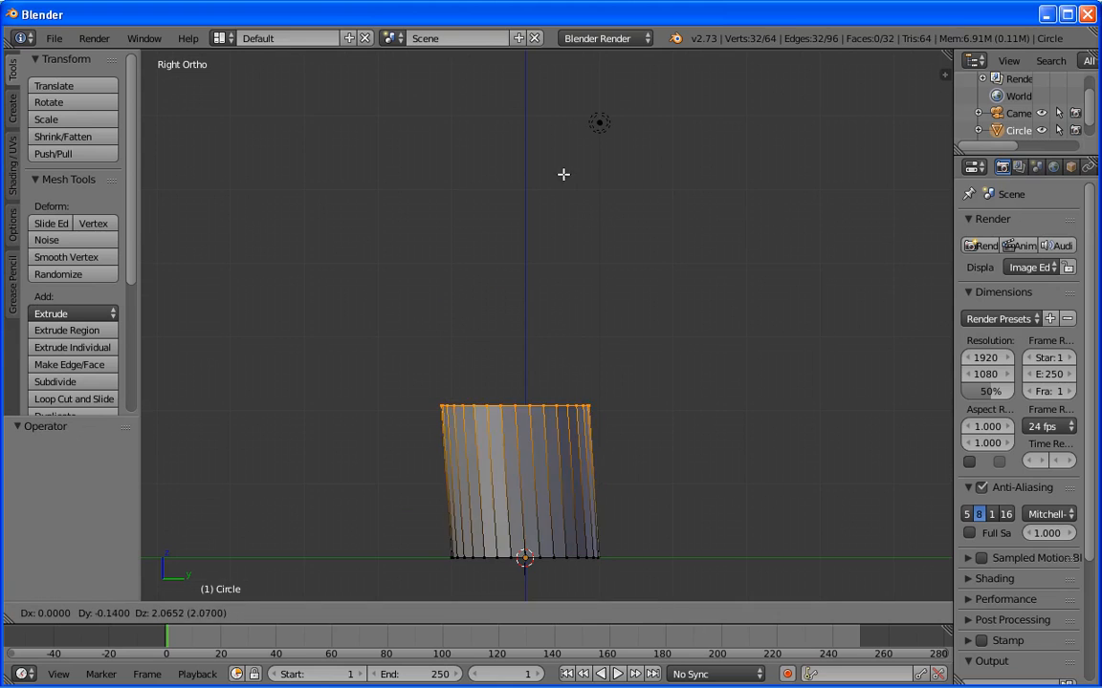
pyautogui.click(570, 87)
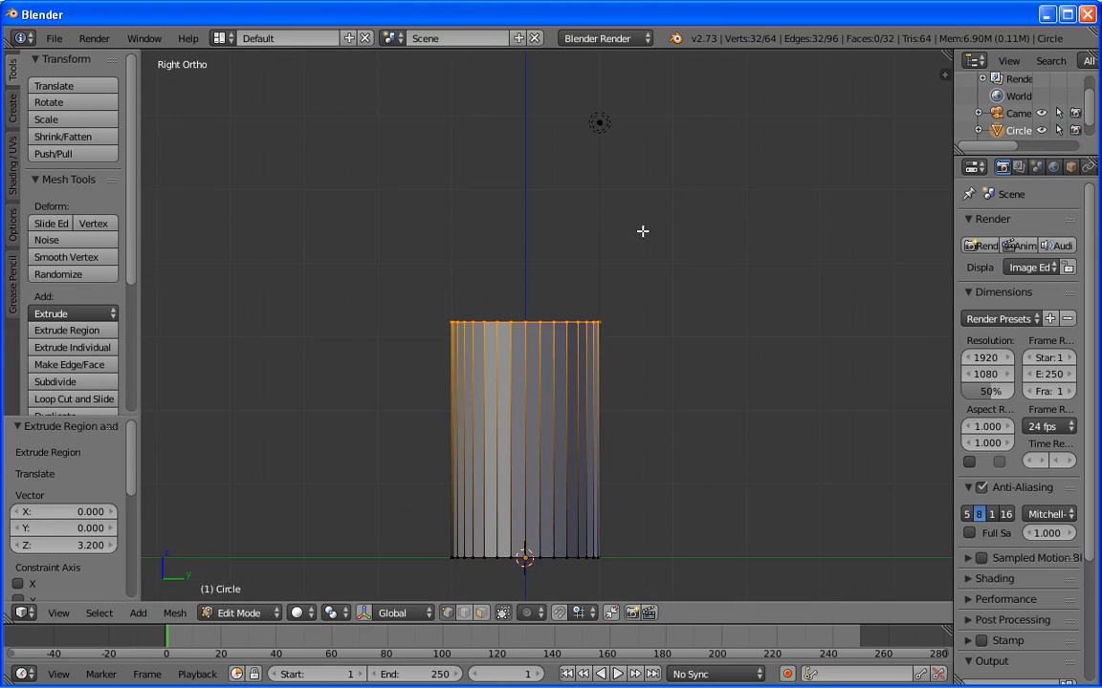
pyautogui.press('z')
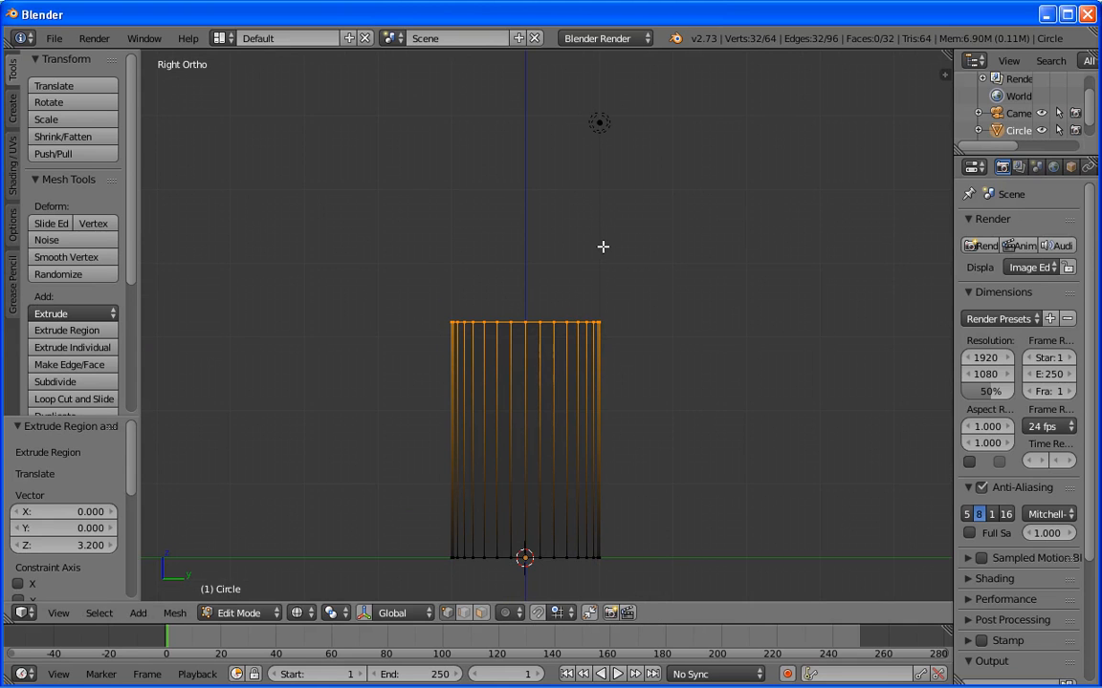
pyautogui.moveTo(617, 241); pyautogui.dragTo(601, 262, button='middle')
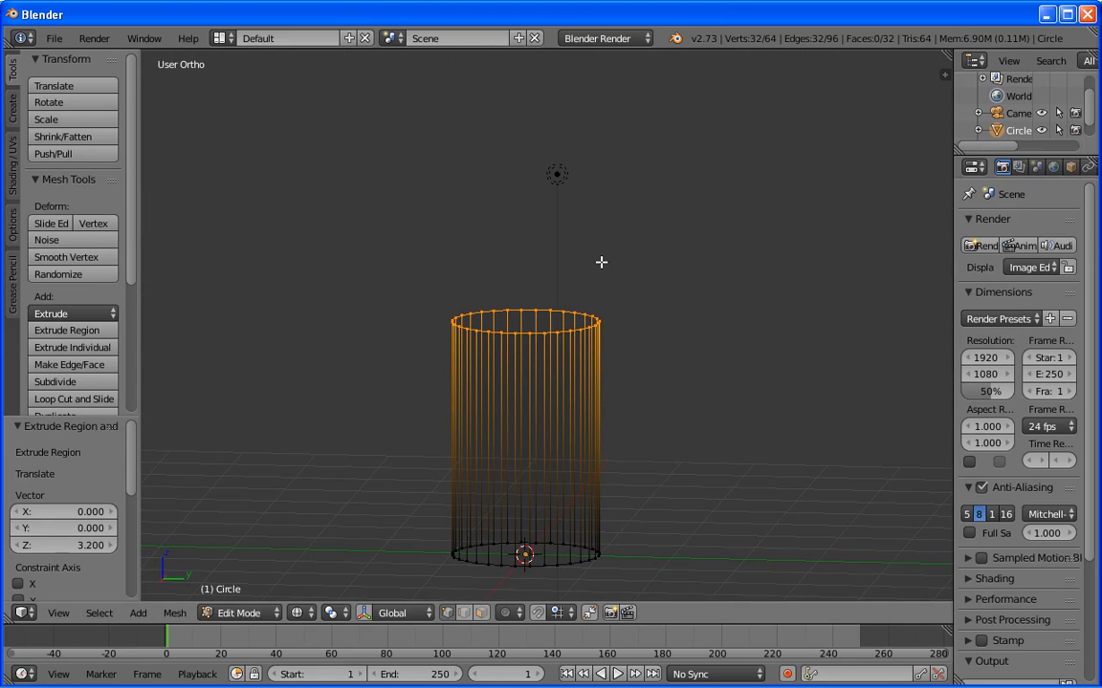
# - Scale the cylinder's top ring up by about 1.43 in right view to flare the cup's wall outward
pyautogui.press('KP_3')
pyautogui.press('s')
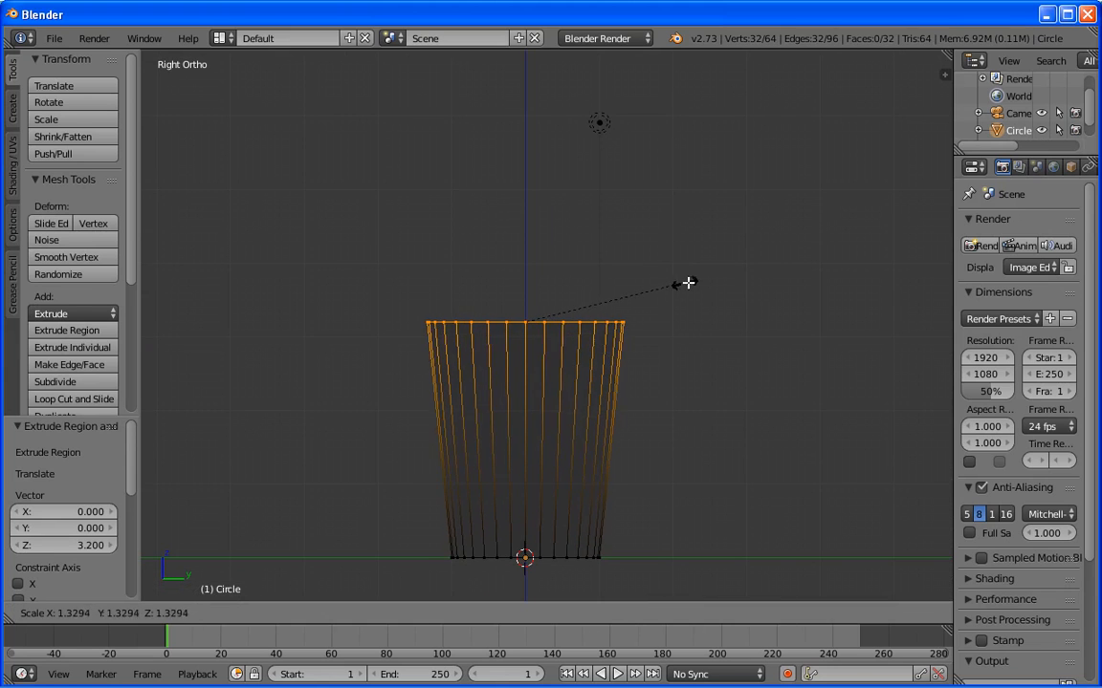
pyautogui.click(691, 283)
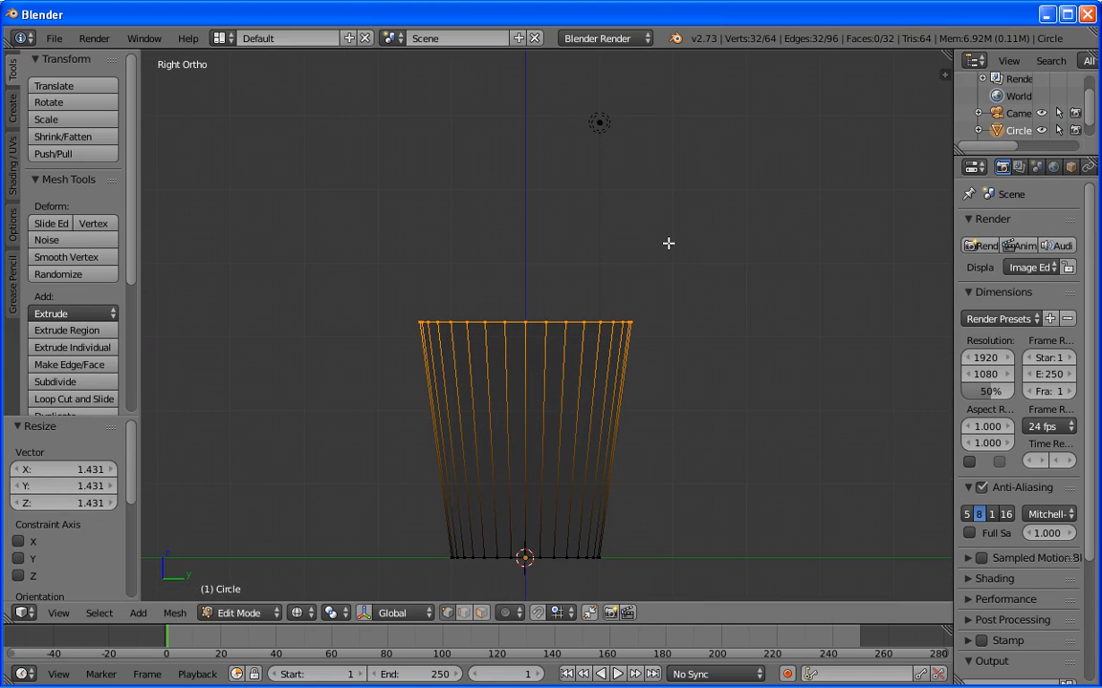
pyautogui.moveTo(685, 238)
pyautogui.mouseDown(button='middle')
pyautogui.moveTo(679, 352)
pyautogui.moveTo(710, 255)
pyautogui.moveTo(735, 248)
pyautogui.mouseUp(button='middle')
pyautogui.press('z')
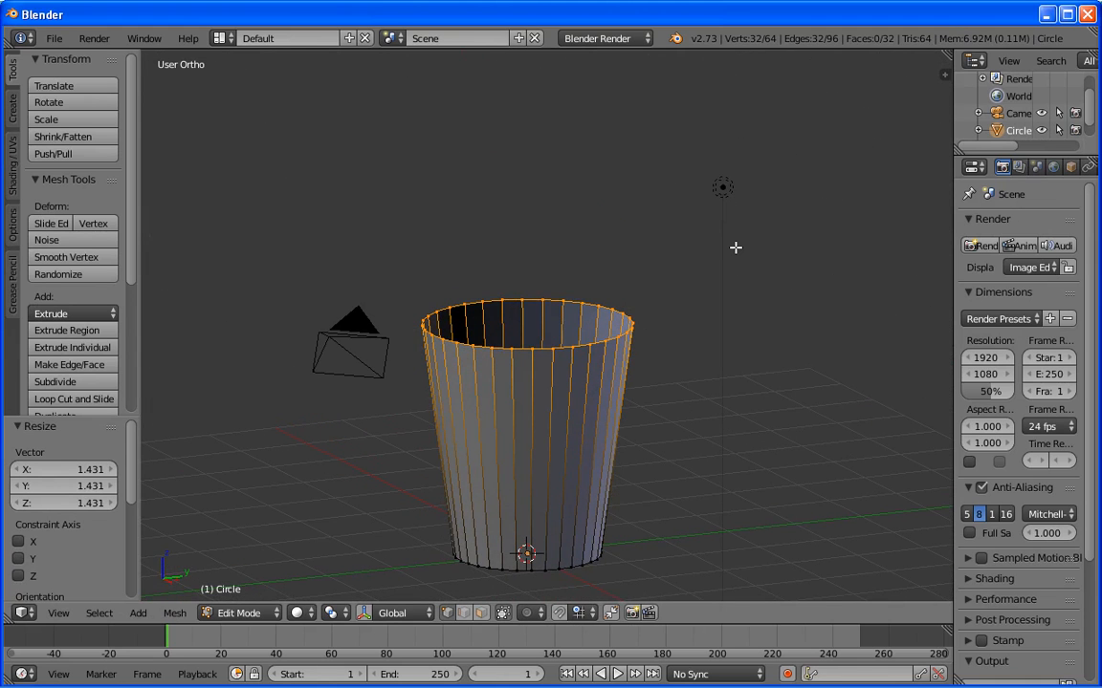
pyautogui.press('z')
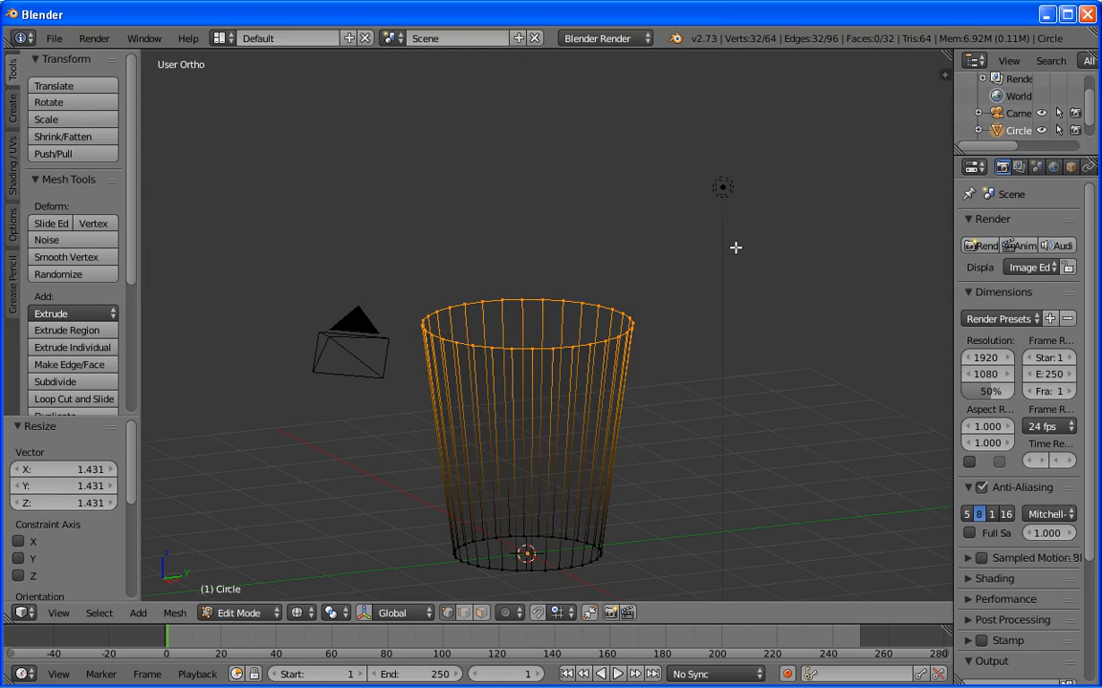
# - Extrude the cup's top ring slightly upward and scale the new ring to about 0.91 to start the rim
pyautogui.press('KP_3')
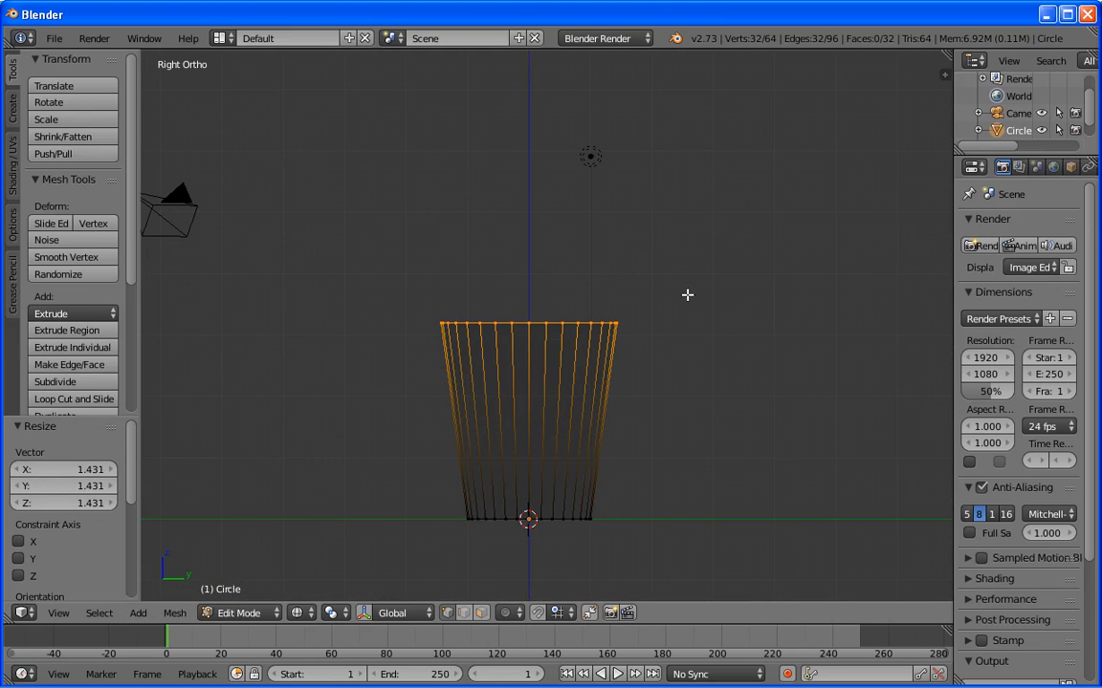
pyautogui.scroll(5, 686, 294)
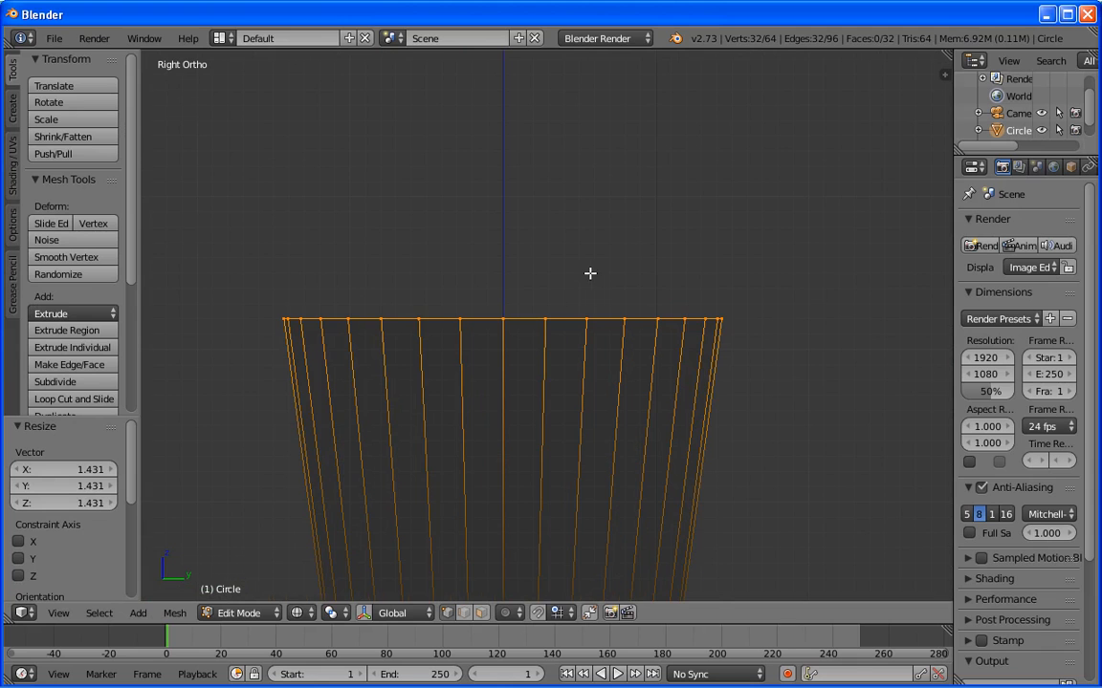
pyautogui.scroll(1, 590, 274)
pyautogui.press('e')
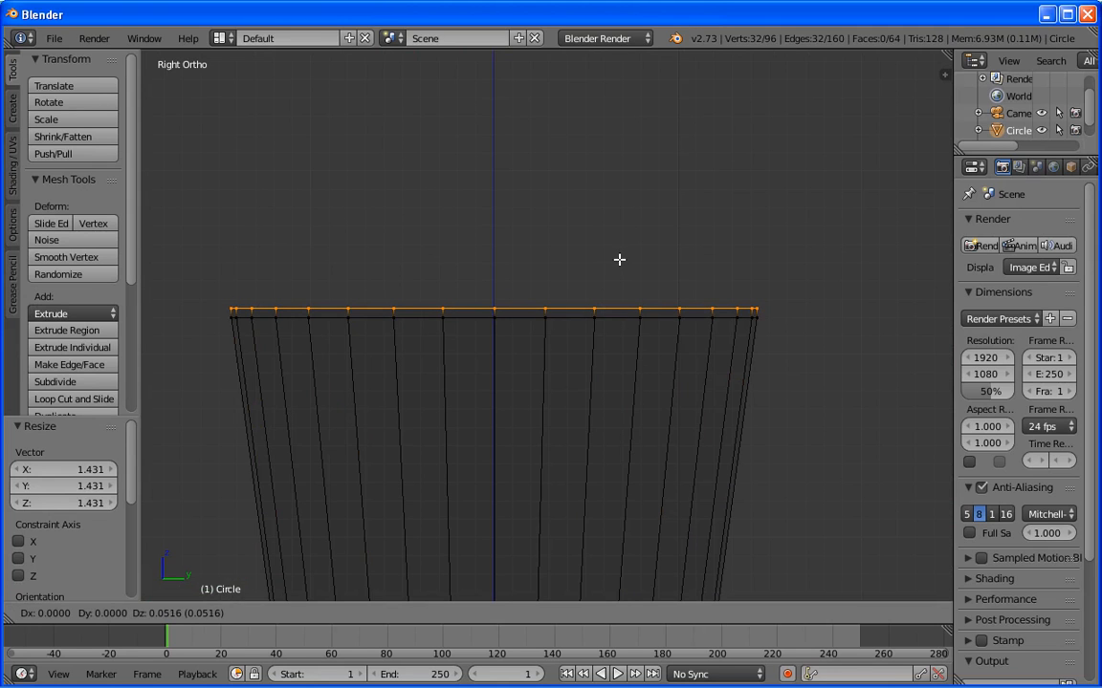
pyautogui.click(622, 255)
pyautogui.press('s')
pyautogui.click(624, 253)
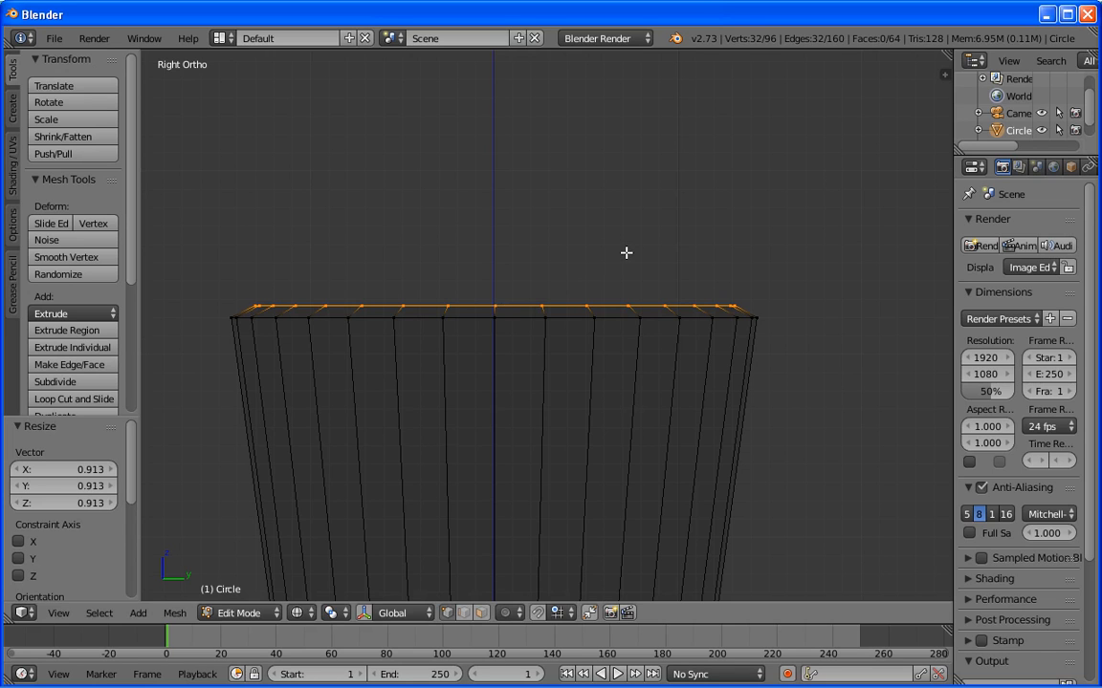
# - Extrude the inner rim ring about 0.056 units down and scale it to about 0.94 to close the rim's inner edge
pyautogui.press('e')
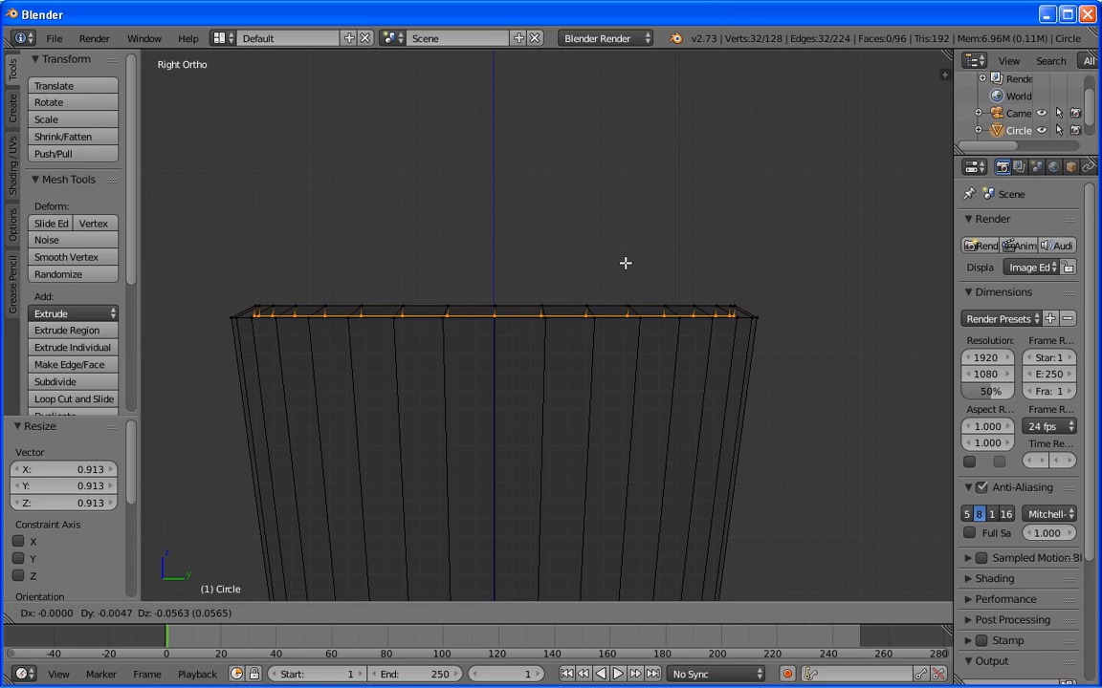
pyautogui.click(626, 263)
pyautogui.press('s')
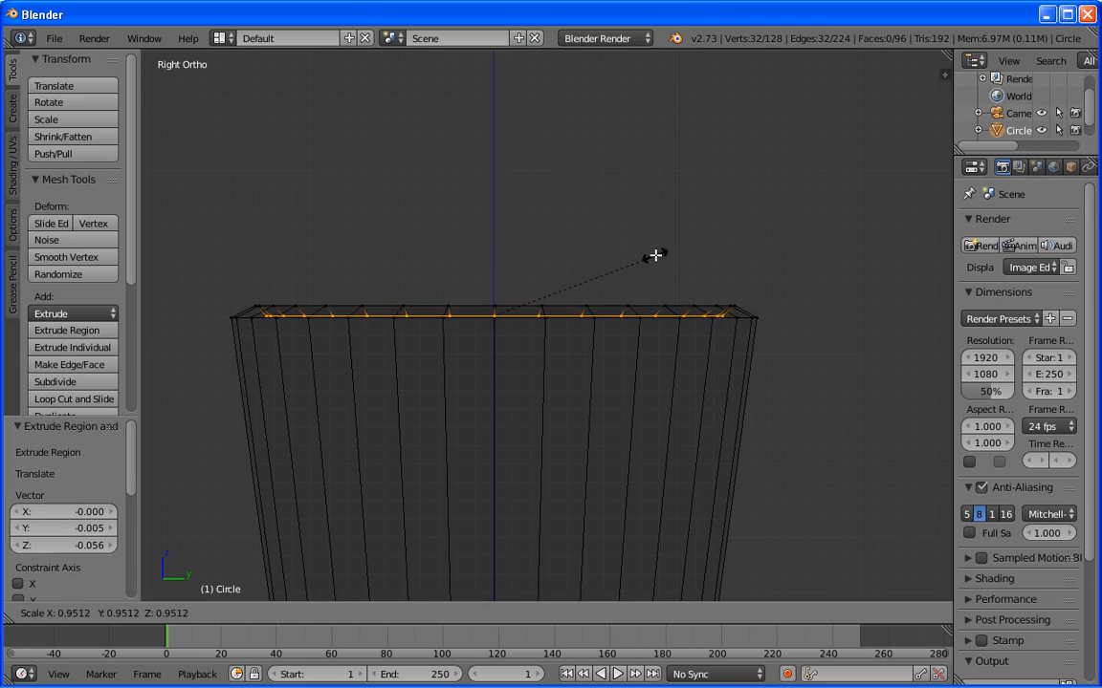
pyautogui.click(655, 256)
pyautogui.moveTo(654, 254); pyautogui.dragTo(558, 237, button='middle')
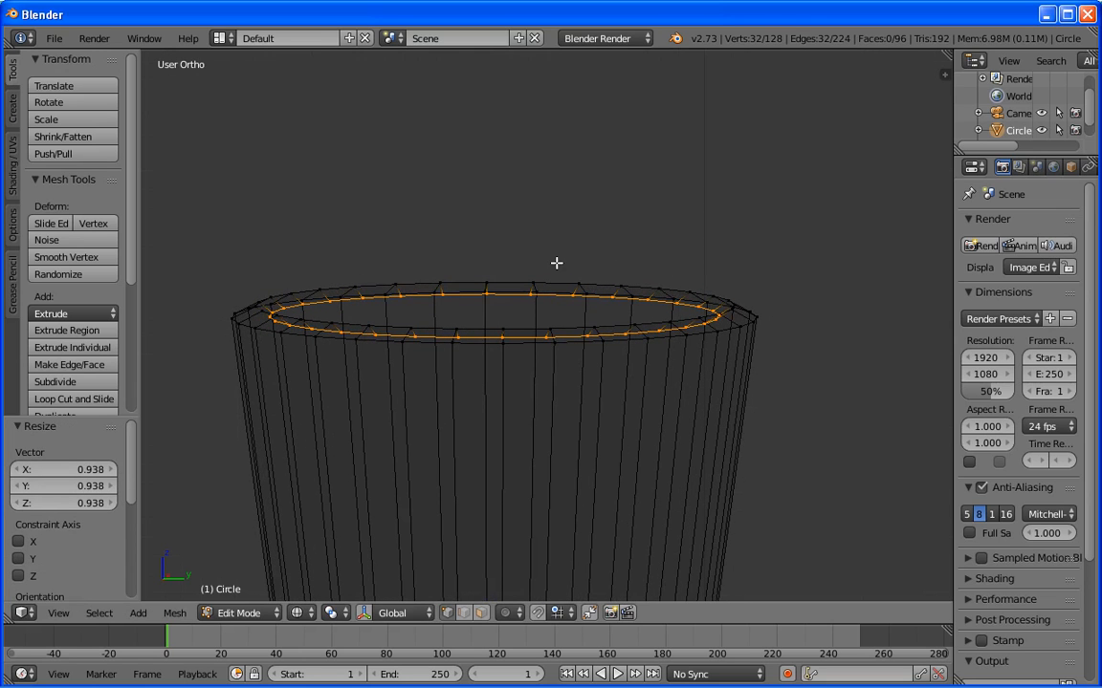
pyautogui.press('KP_3')
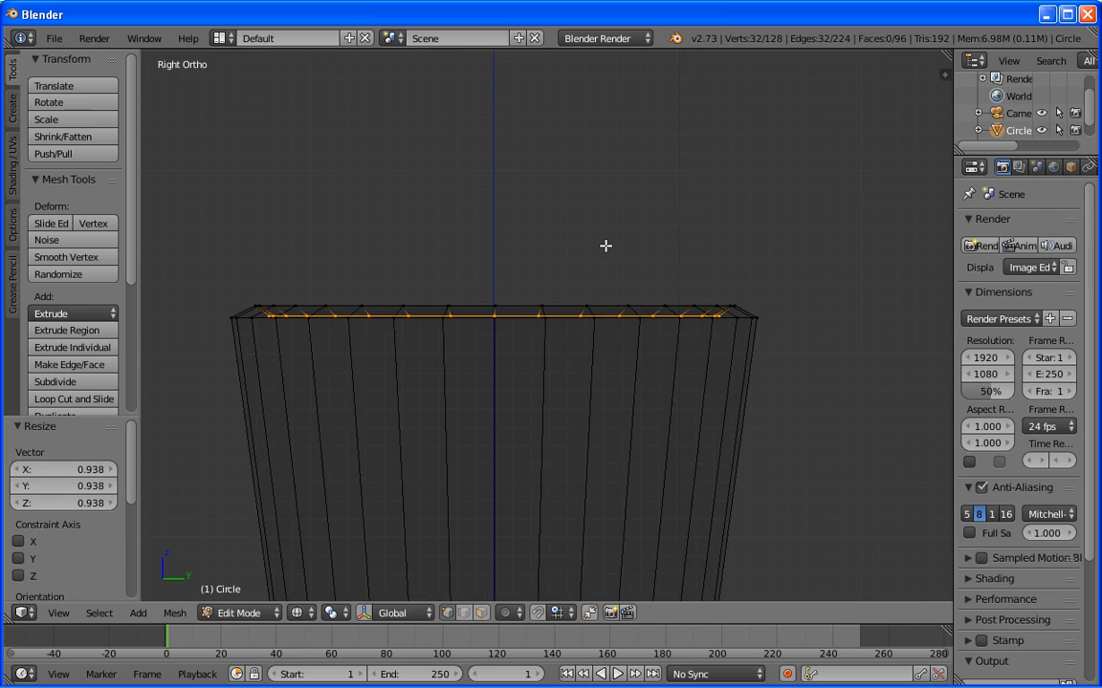
pyautogui.scroll(-1, 646, 258)
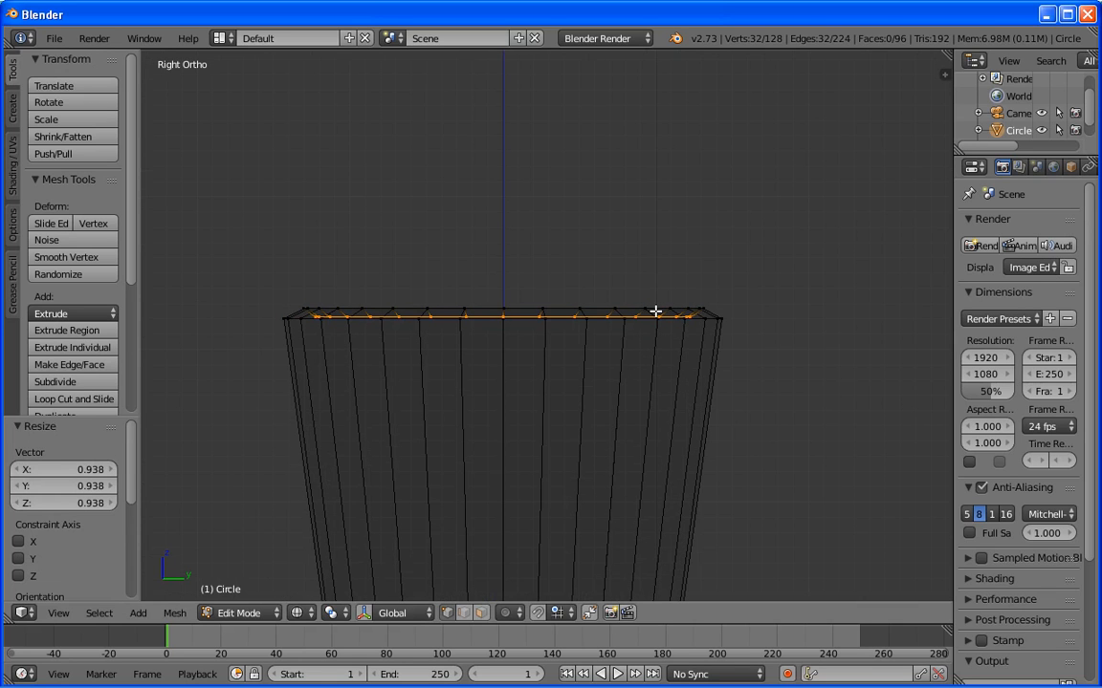
pyautogui.scroll(-2, 654, 316)
pyautogui.keyDown('shift'); pyautogui.moveTo(654, 318); pyautogui.dragTo(681, 139, button='middle'); pyautogui.keyUp('shift')
pyautogui.press('e')
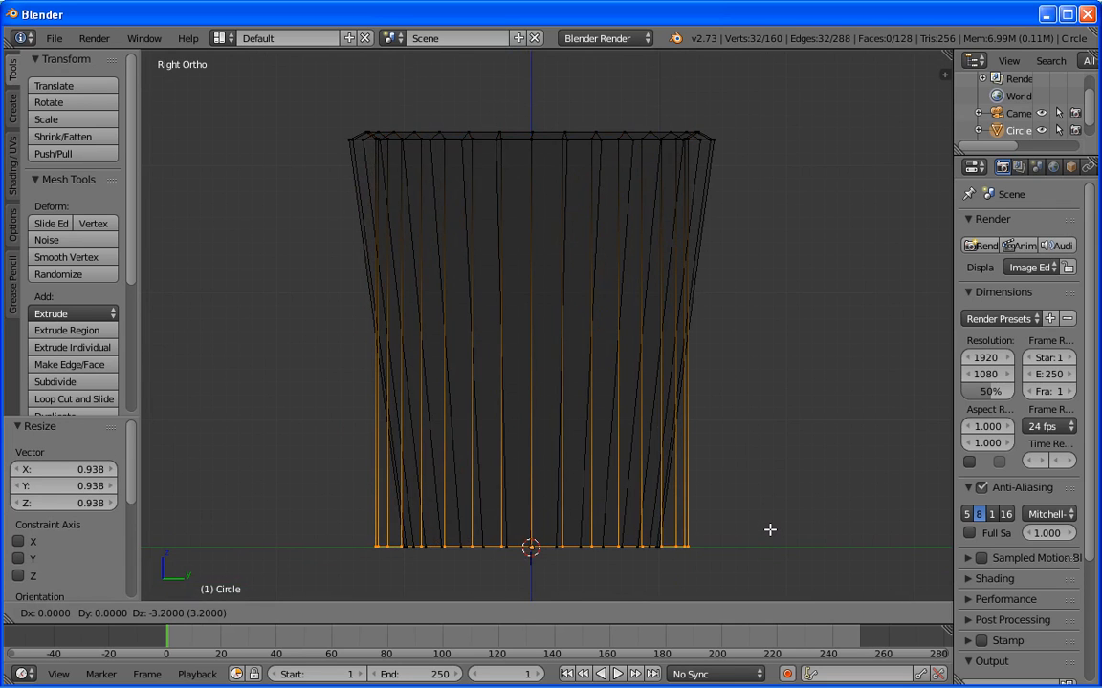
pyautogui.click(769, 529)
pyautogui.hotkey('ctrl', 'z')
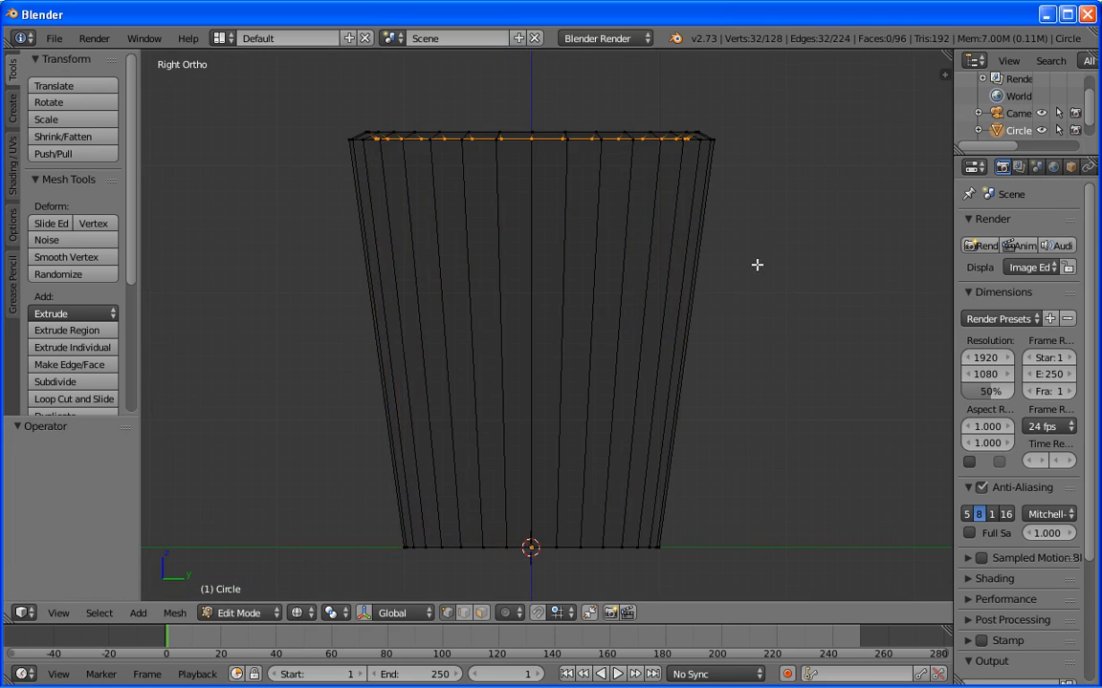
# - Extrude the inner rim ring 3.2 units down to the cup's base and scale it to about 0.685 to form the inner wall
pyautogui.press('e')
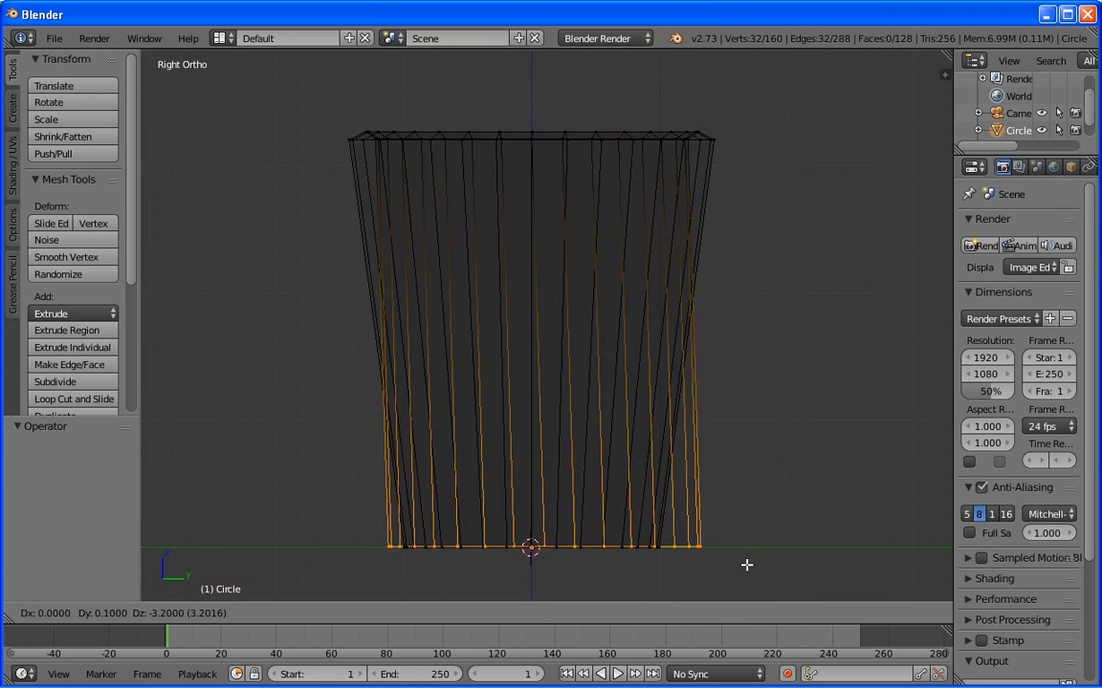
pyautogui.click(743, 564)
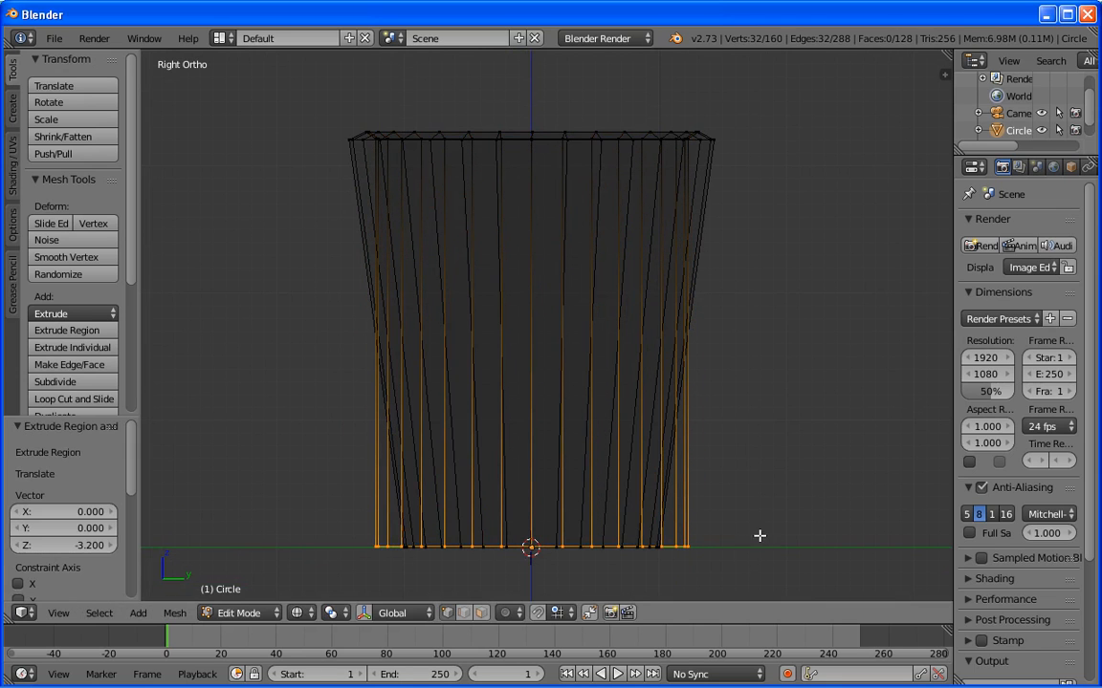
pyautogui.press('s')
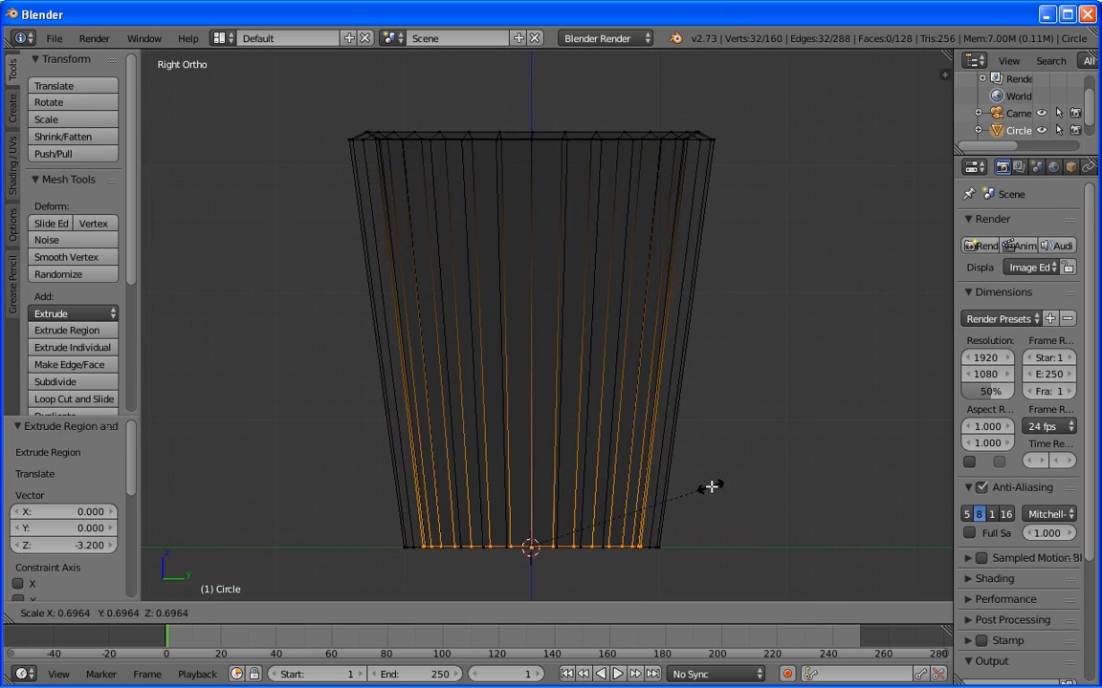
pyautogui.click(708, 485)
# - Display the cup in solid shading and fill the inner wall's bottom ring with a face
pyautogui.moveTo(755, 374); pyautogui.dragTo(749, 516, button='middle')
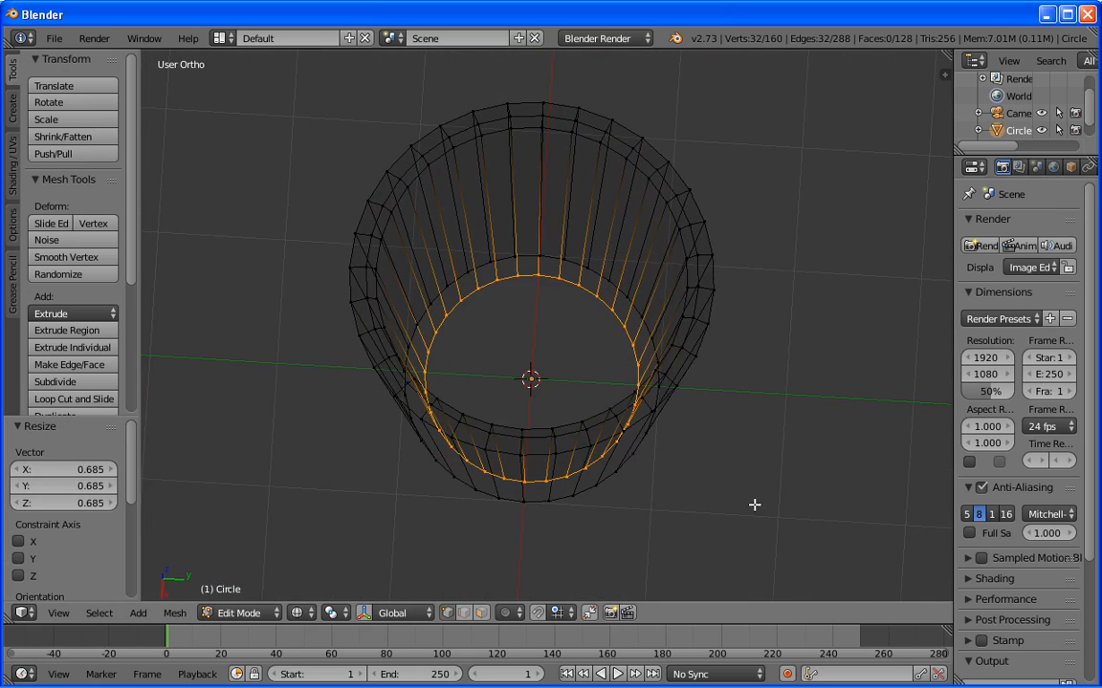
pyautogui.press('z')
pyautogui.moveTo(770, 367)
pyautogui.mouseDown(button='middle')
pyautogui.moveTo(765, 417)
pyautogui.moveTo(795, 352)
pyautogui.moveTo(777, 392)
pyautogui.mouseUp(button='middle')
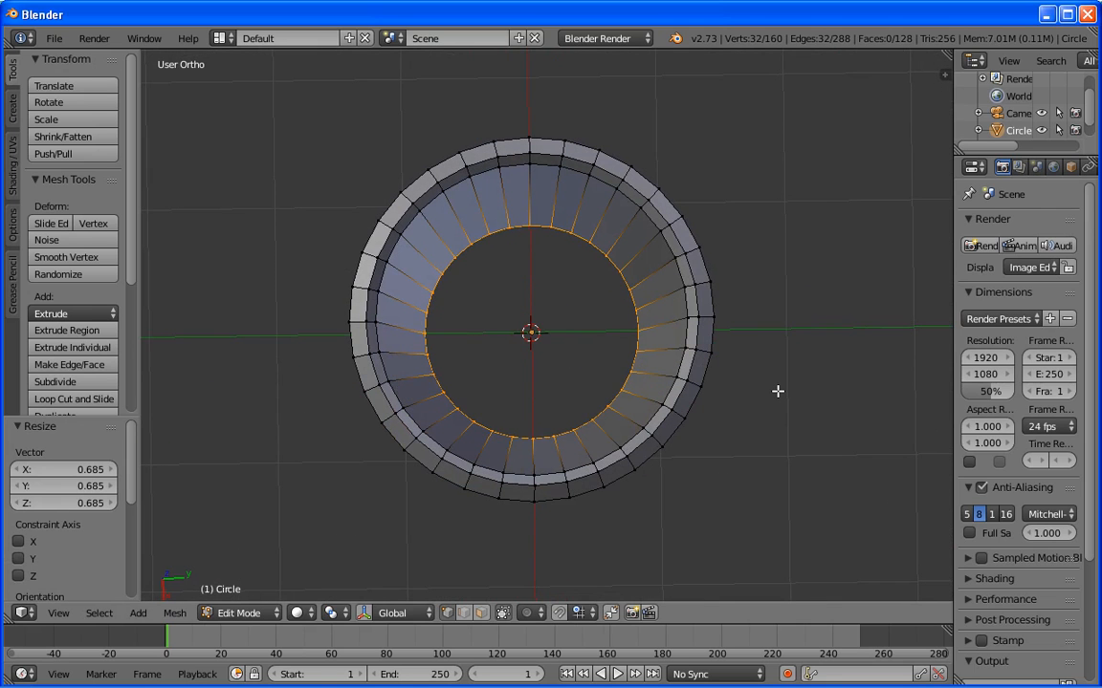
pyautogui.press('f')
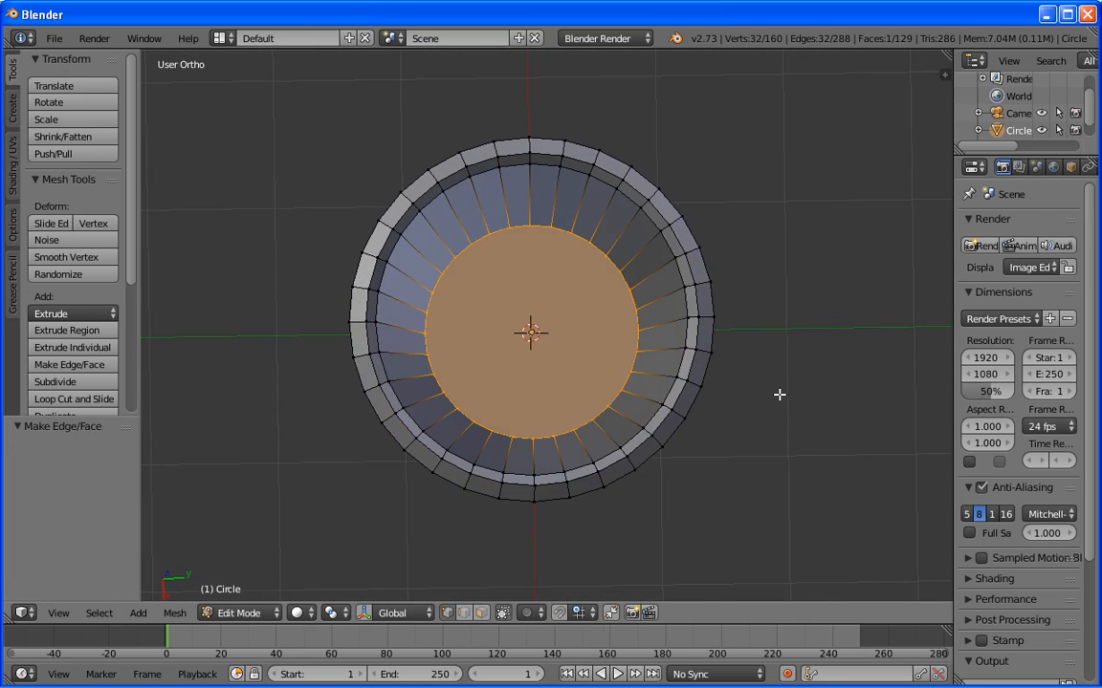
# - Leave Edit Mode and apply smooth shading to the cup
pyautogui.press('Tab')
pyautogui.moveTo(760, 430); pyautogui.dragTo(737, 268, button='middle')
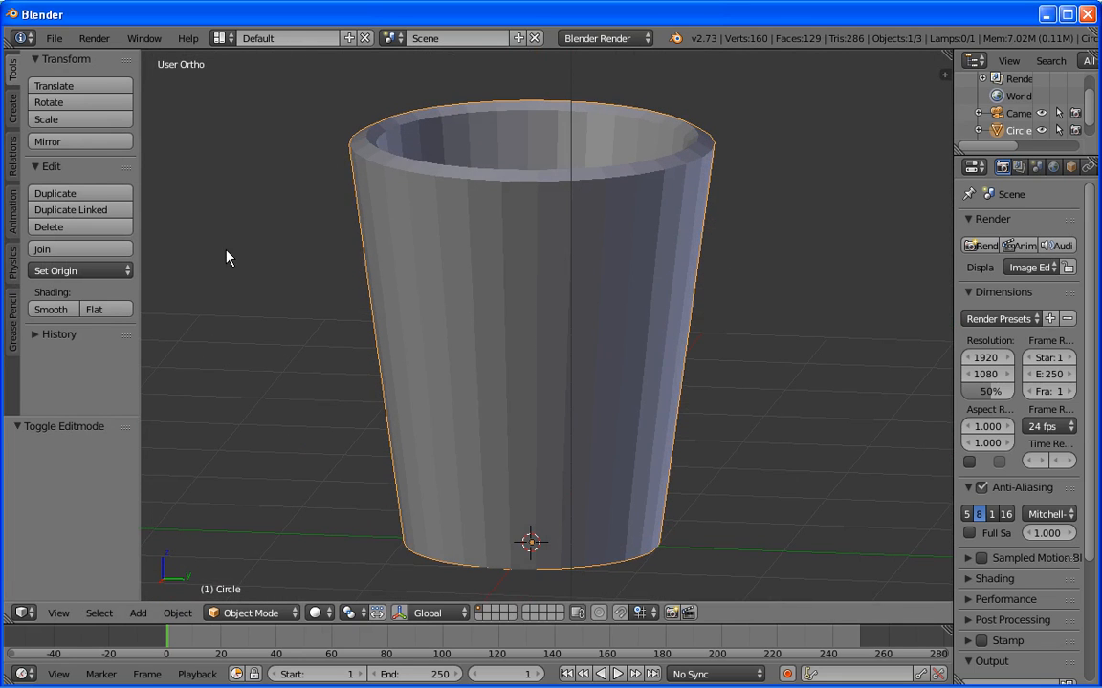
pyautogui.press('Tab')
pyautogui.press('Tab')
pyautogui.click(53, 309)
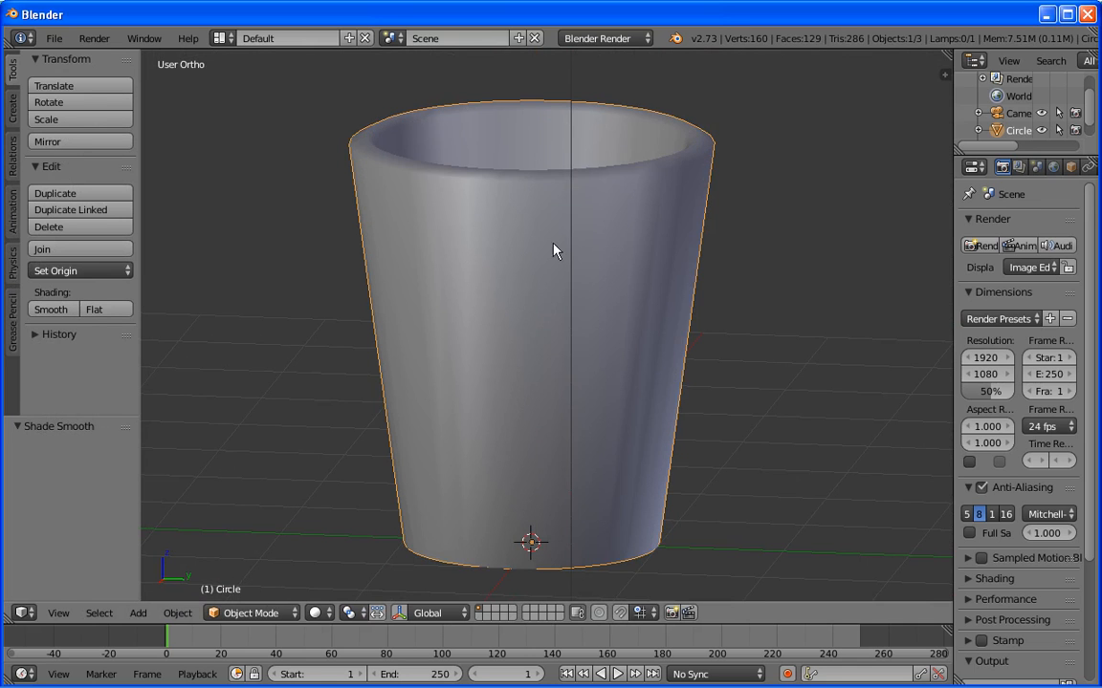
pyautogui.moveTo(743, 251); pyautogui.dragTo(776, 263, button='middle')
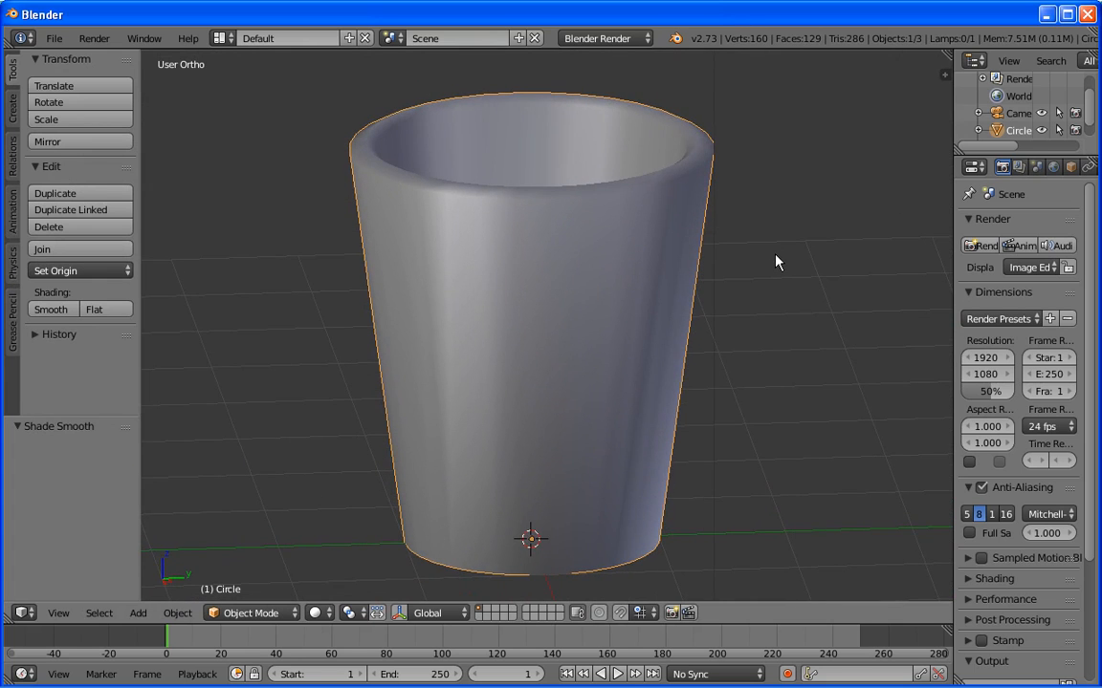
# - Deselect the cup in right view, place the 3D cursor beside its upper wall on the positive Y side, and add a mesh circle there
pyautogui.press('KP_3')
pyautogui.scroll(-2, 776, 262)
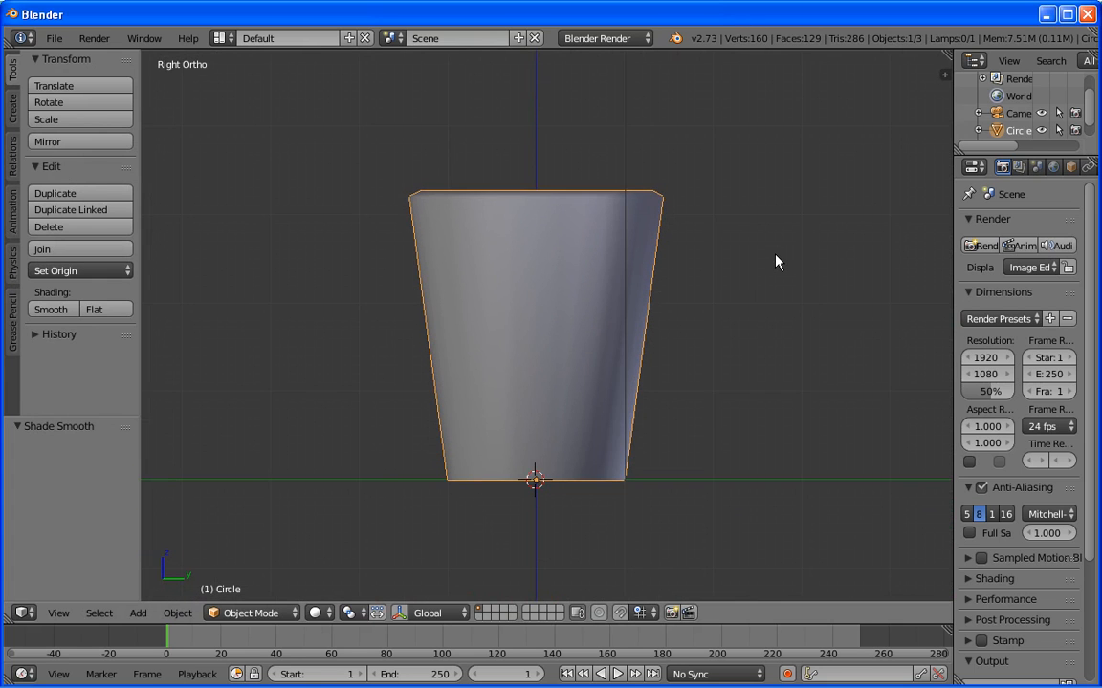
pyautogui.press('a')
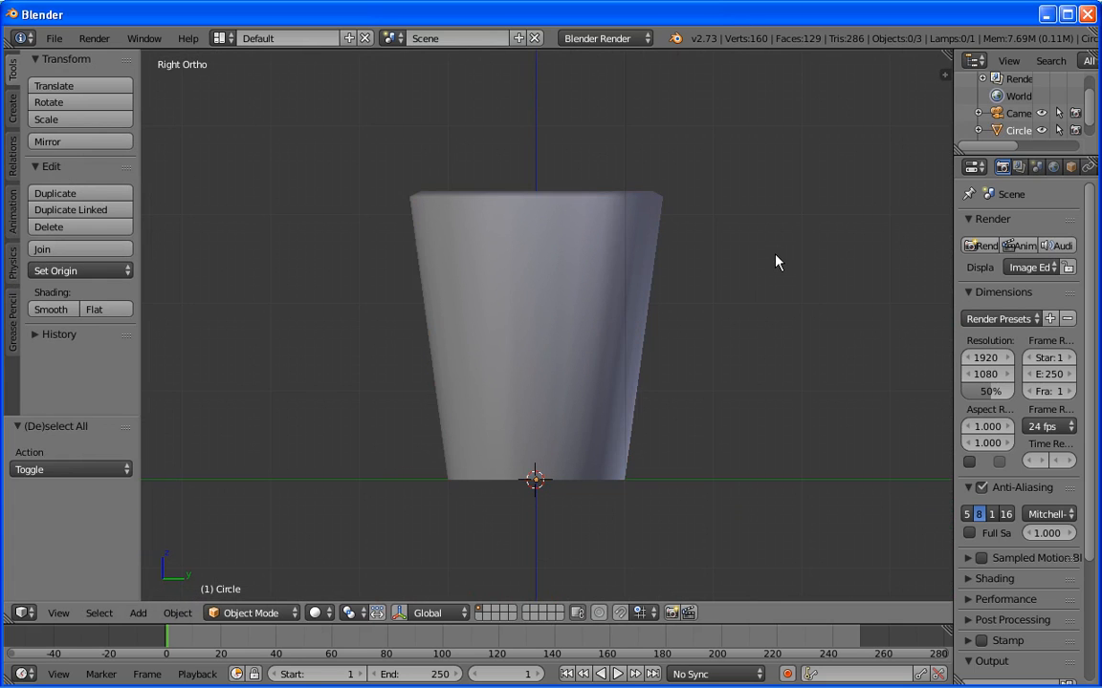
pyautogui.click(726, 287)
pyautogui.hotkey('shift', 'a')
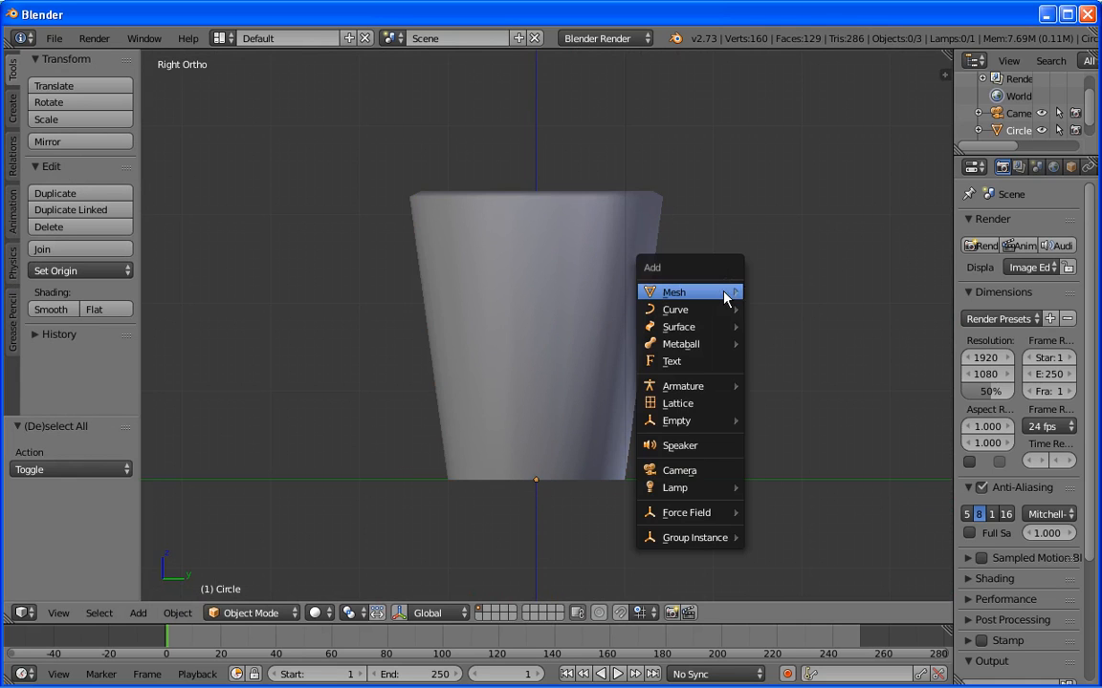
pyautogui.moveTo(723, 297)
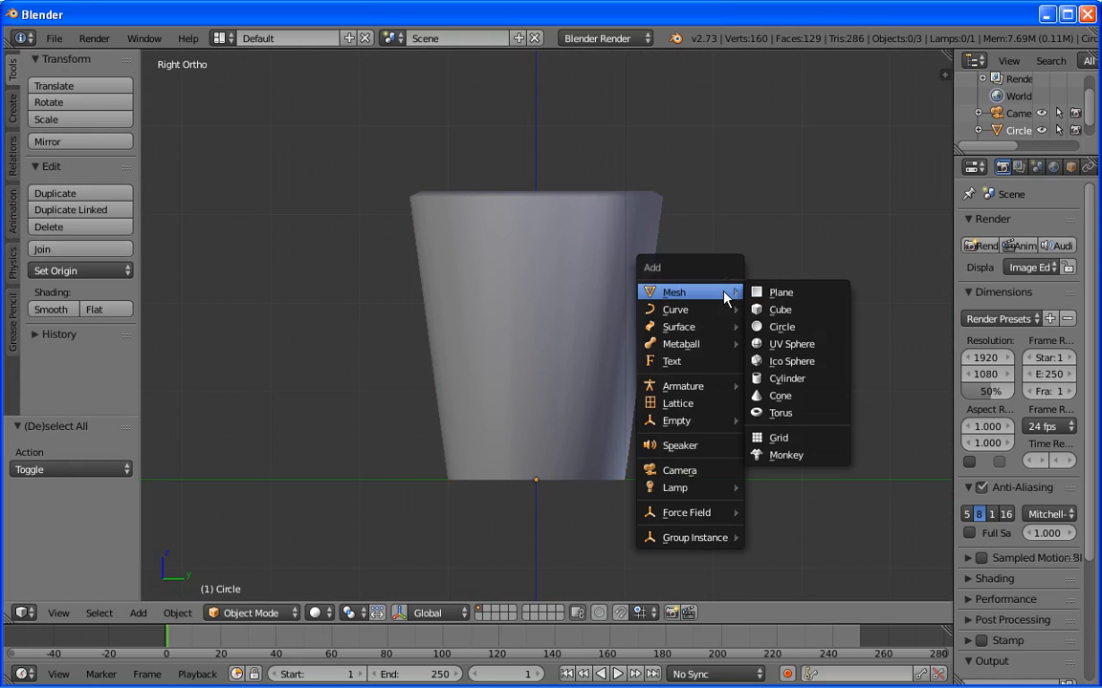
pyautogui.click(798, 329)
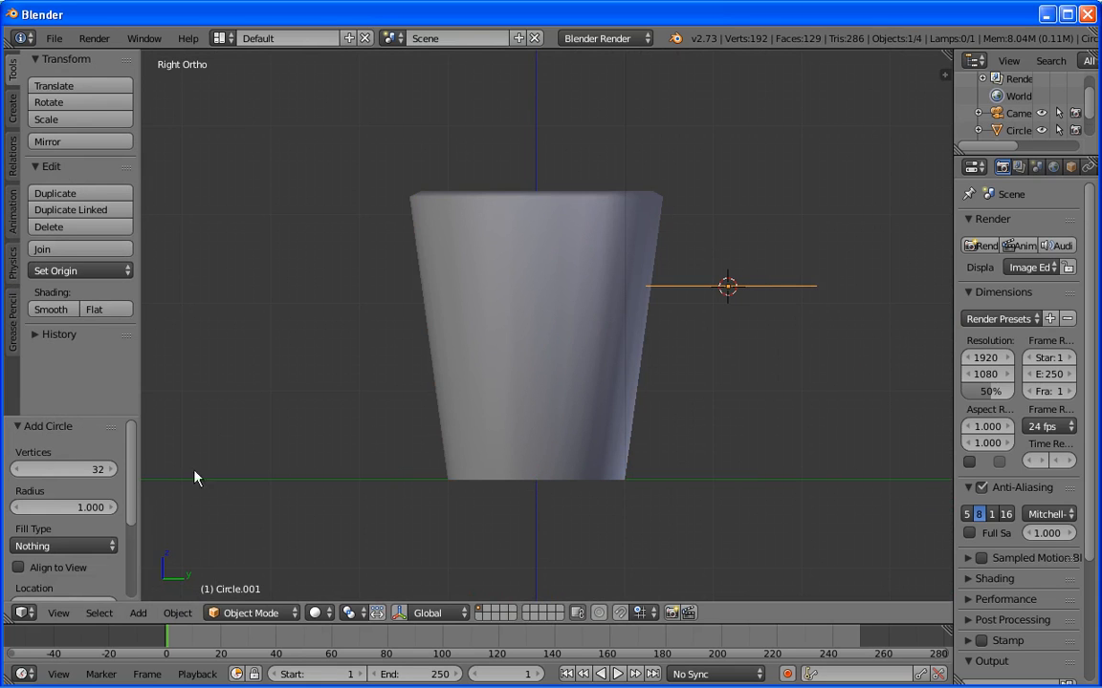
# - Isolate the new circle in local view and set its vertex count to 15
pyautogui.click(93, 471)
pyautogui.moveTo(93, 470); pyautogui.dragTo(69, 472)
pyautogui.press('KP_7')
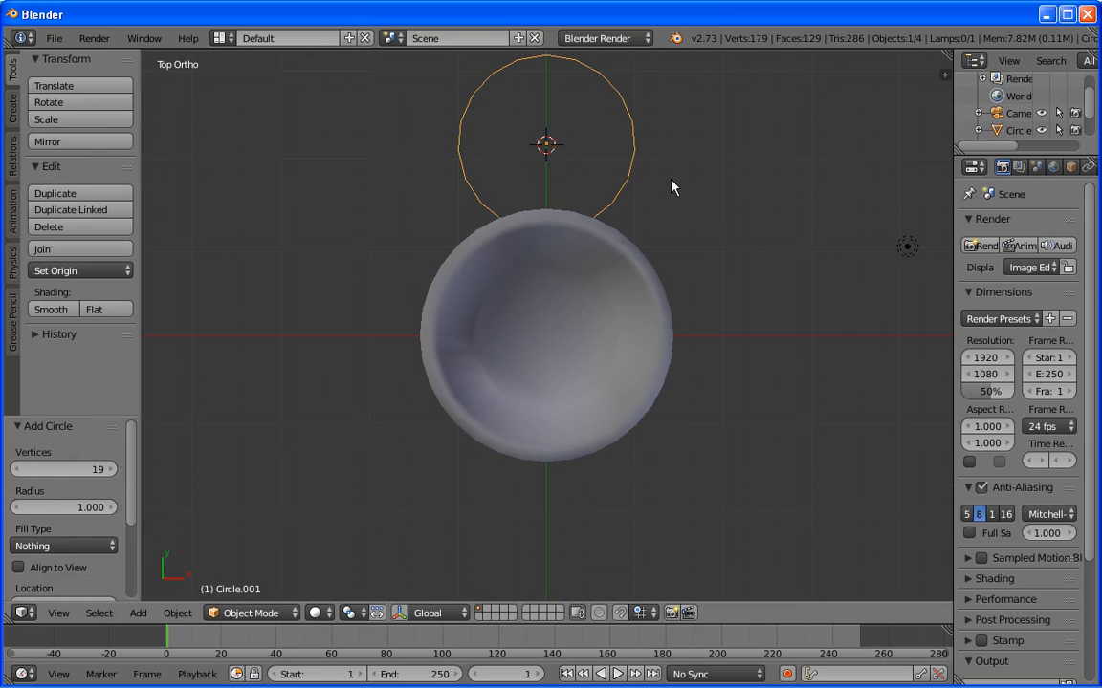
pyautogui.press('KP_Divide')
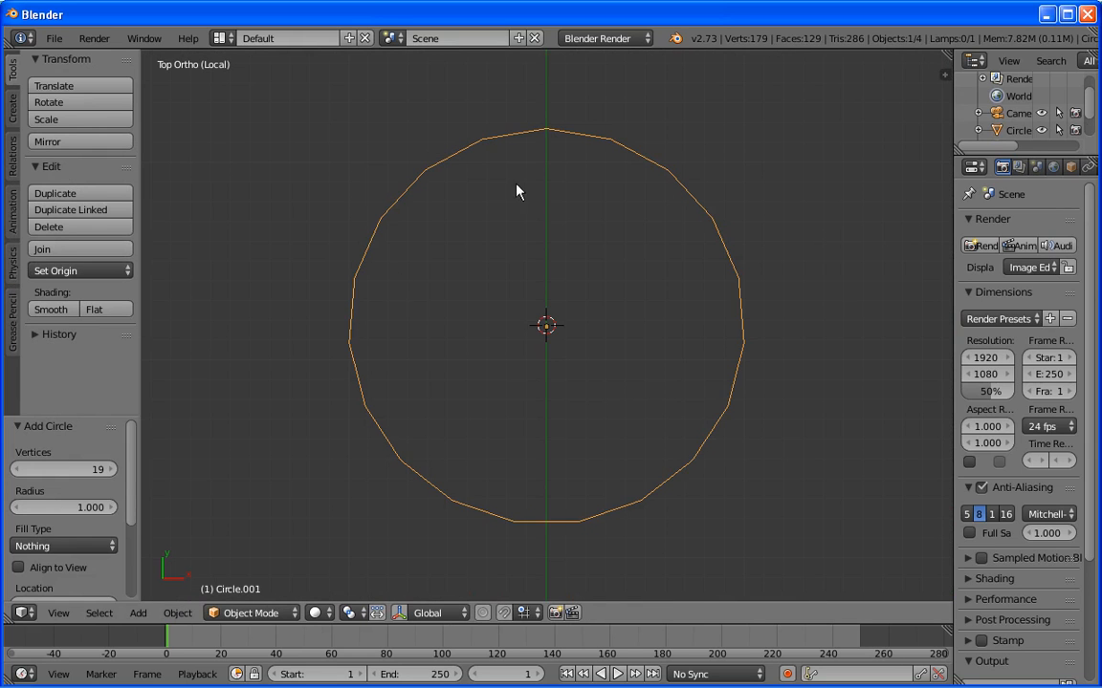
pyautogui.moveTo(104, 468); pyautogui.dragTo(59, 471)
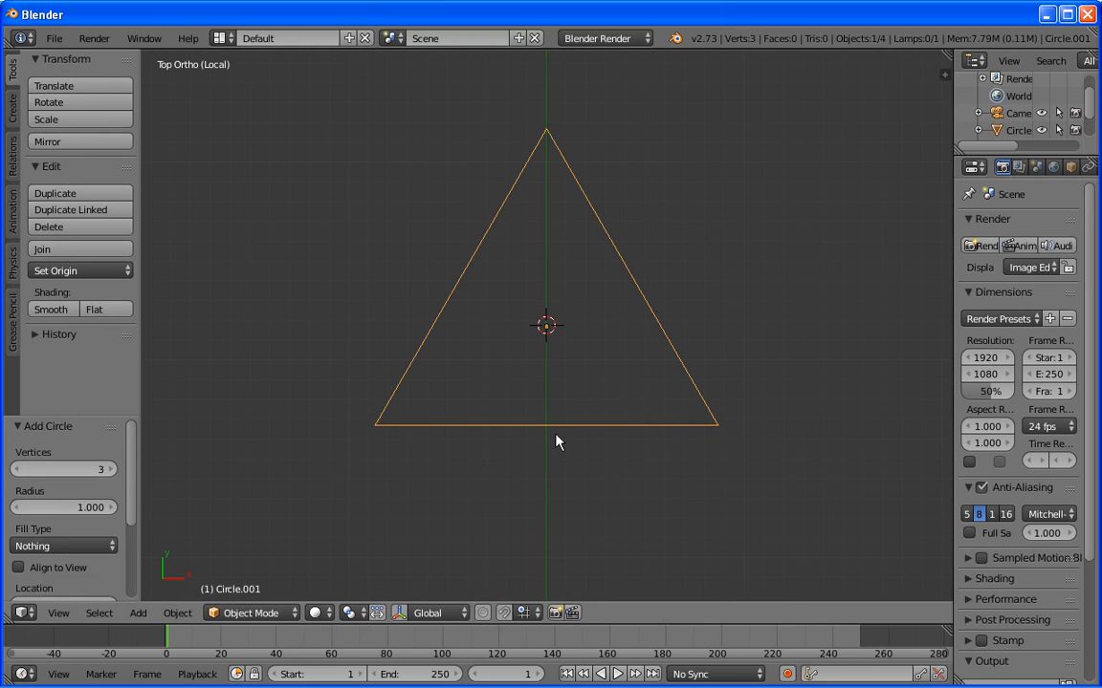
pyautogui.moveTo(66, 475); pyautogui.dragTo(87, 475)
pyautogui.moveTo(76, 472); pyautogui.dragTo(110, 473)
pyautogui.click(110, 470)
pyautogui.click(110, 470)
pyautogui.click(110, 470)
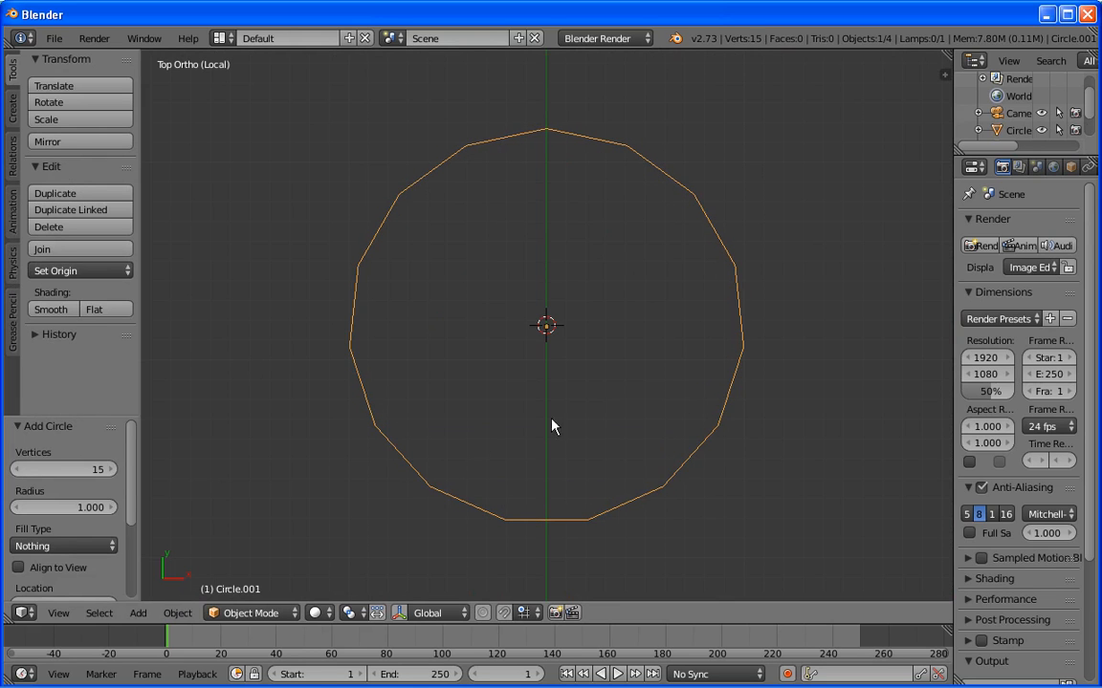
# - Scale the isolated circle down to about 0.385 in right view
pyautogui.press('KP_3')
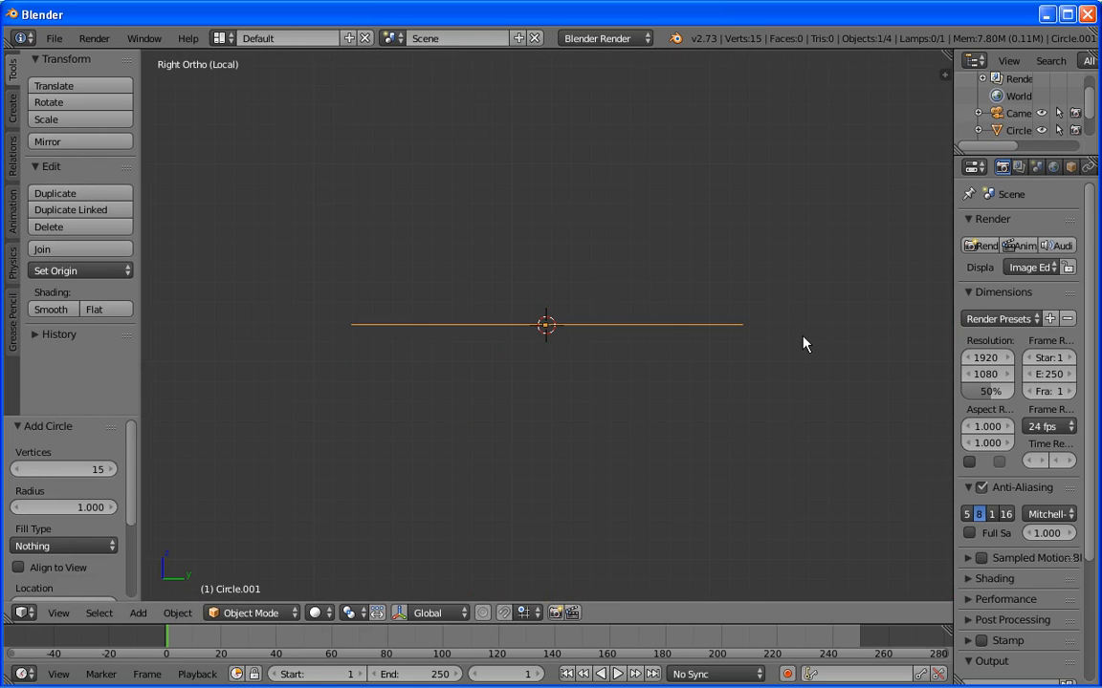
pyautogui.press('s')
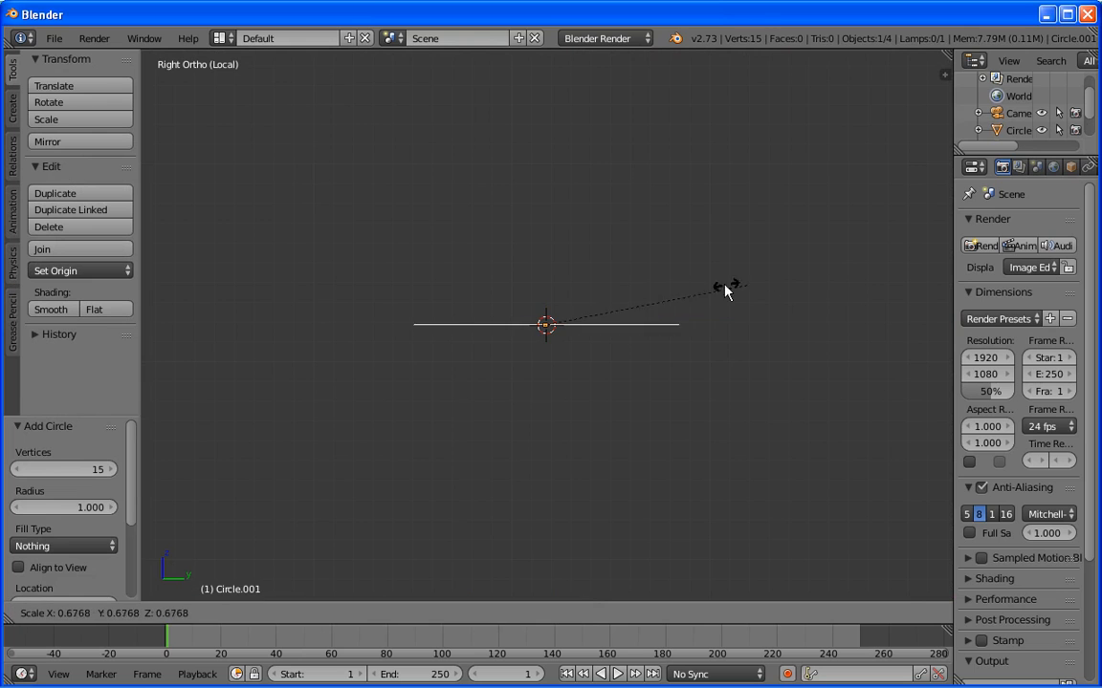
pyautogui.click(658, 294)
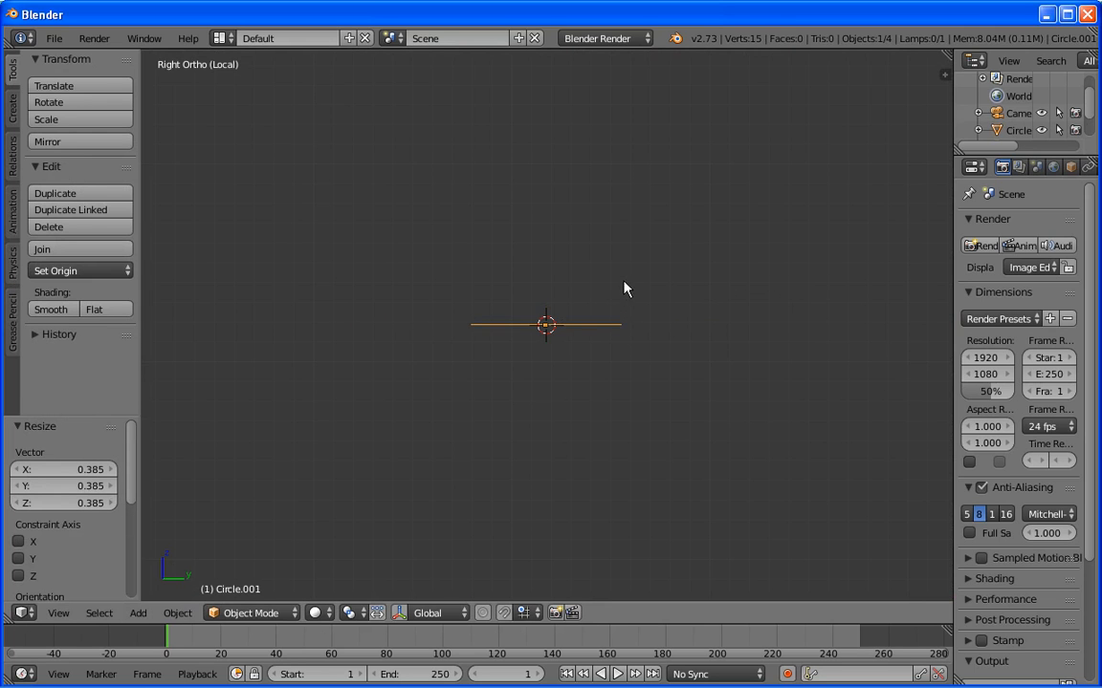
# - Place the 3D cursor level with the circle on its negative Y side and spin the circle's vertices 90° in 9 steps
pyautogui.keyDown('shift'); pyautogui.moveTo(550, 265); pyautogui.dragTo(748, 434, button='middle'); pyautogui.keyUp('shift')
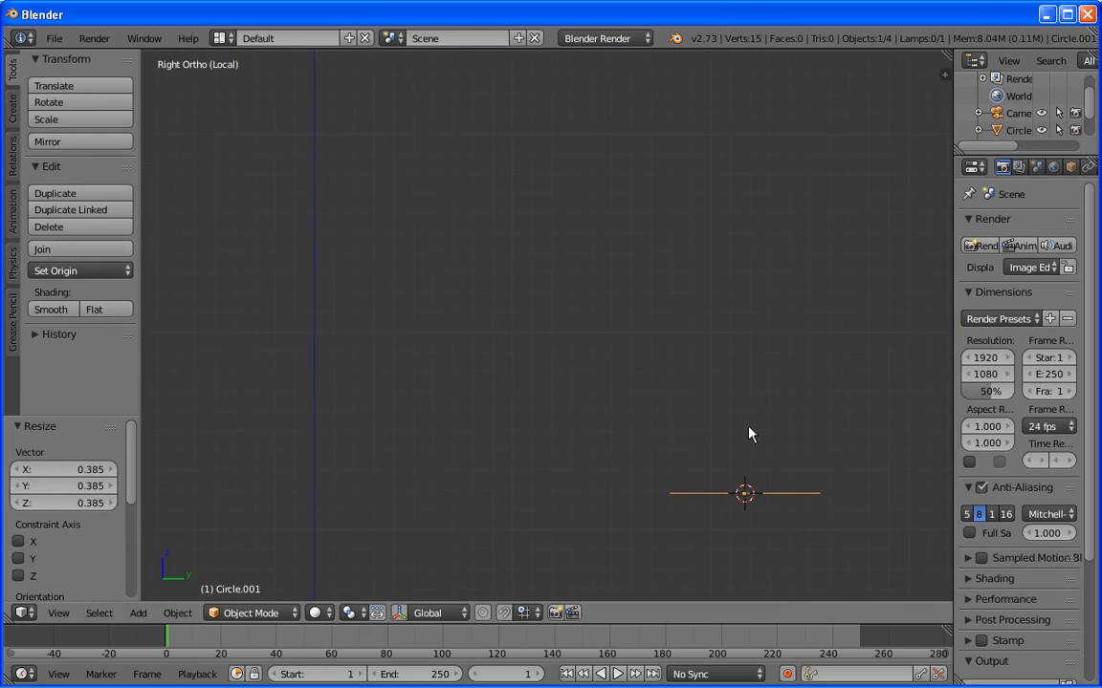
pyautogui.click(430, 495)
pyautogui.press('Tab')
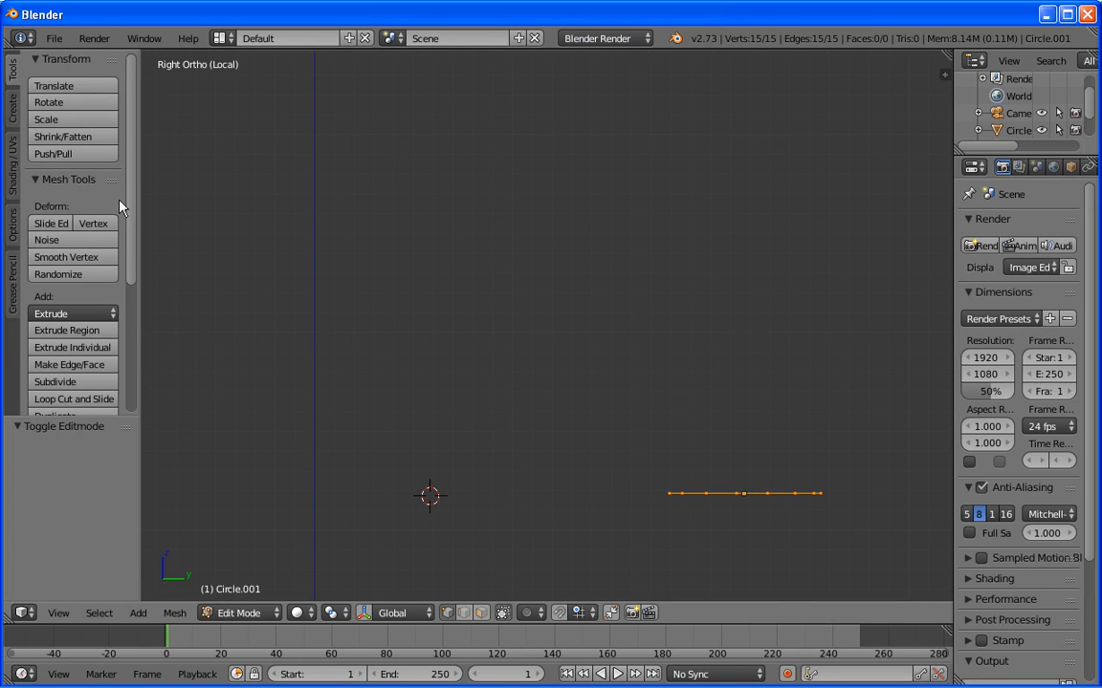
pyautogui.scroll(-5, 124, 216)
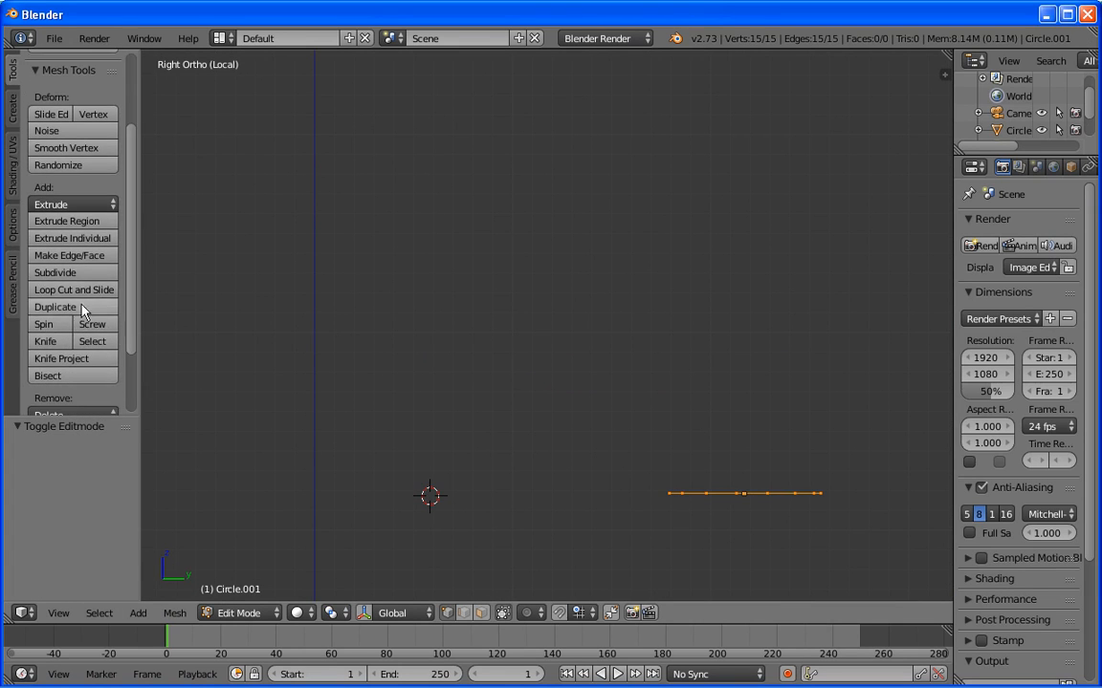
pyautogui.click(44, 324)
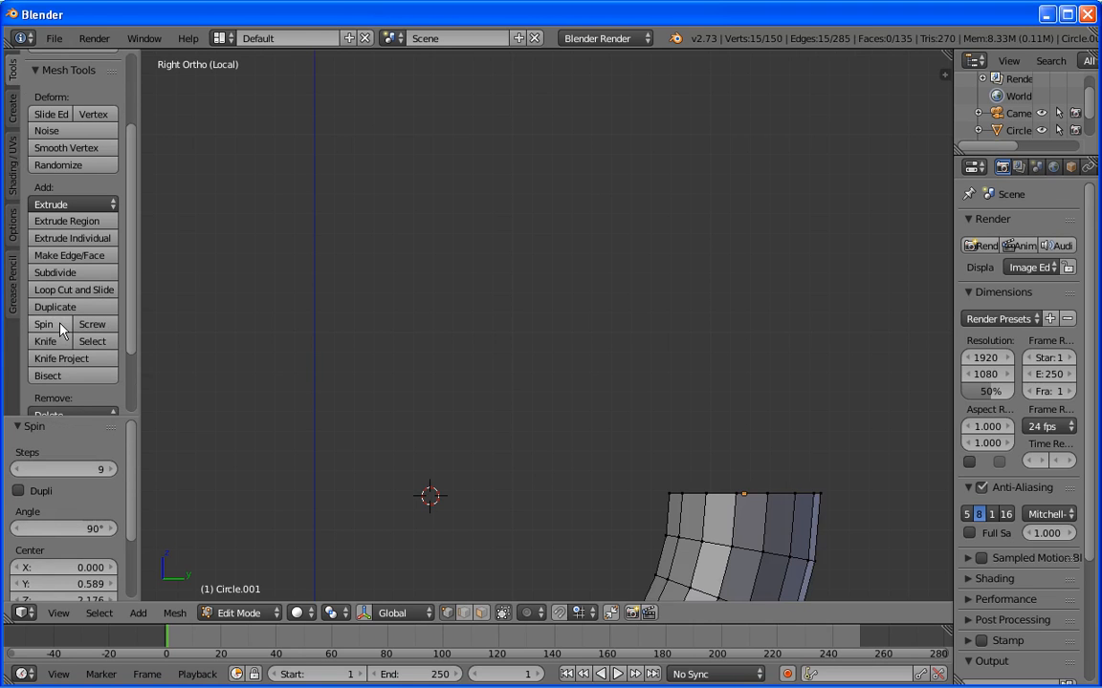
# - Spin the end ring another 90° in 9 steps to extend the tube into a half-ring handle
pyautogui.keyDown('shift'); pyautogui.moveTo(544, 376); pyautogui.dragTo(657, 123, button='middle'); pyautogui.keyUp('shift')
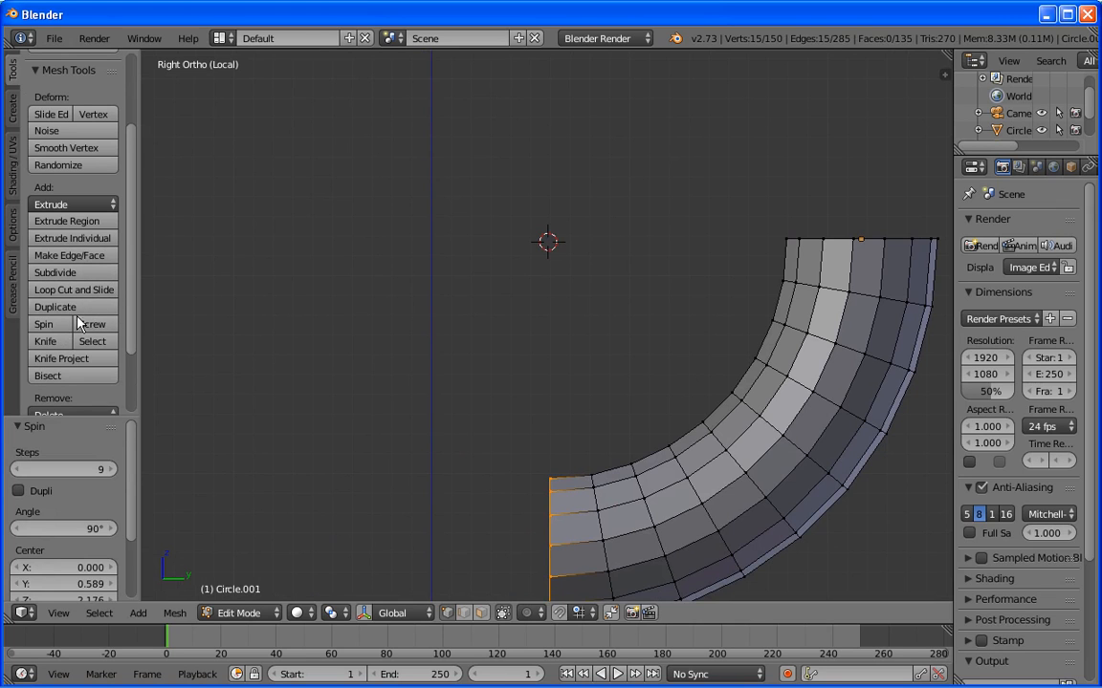
pyautogui.scroll(-3, 117, 287)
pyautogui.scroll(-2, 128, 342)
pyautogui.scroll(4, 128, 330)
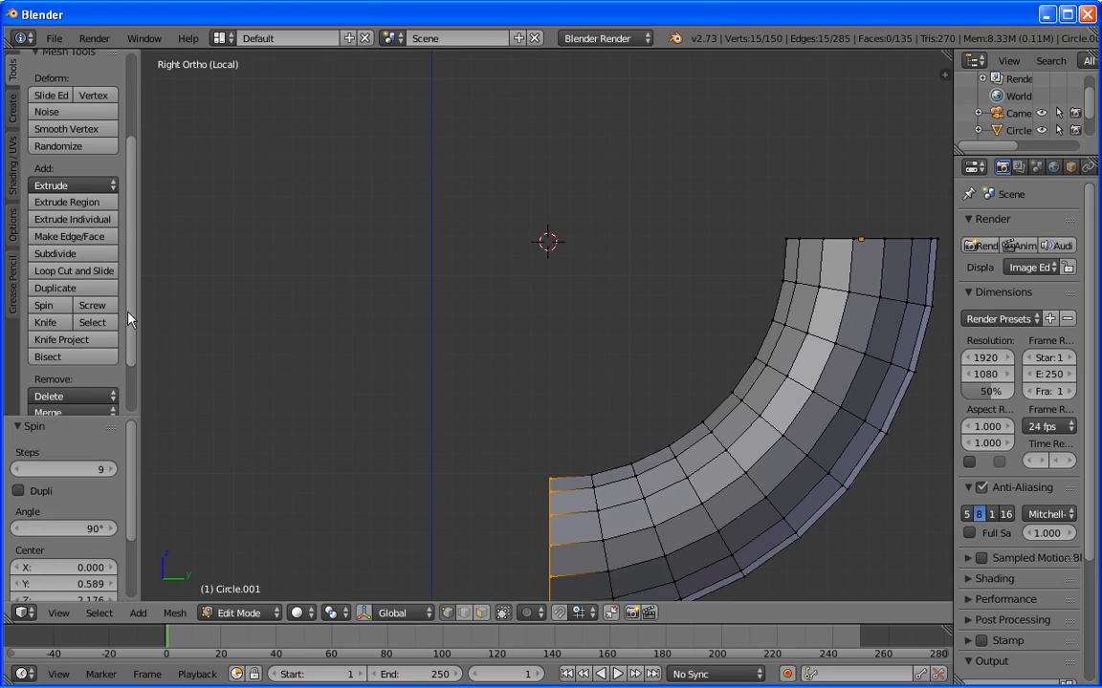
pyautogui.click(58, 305)
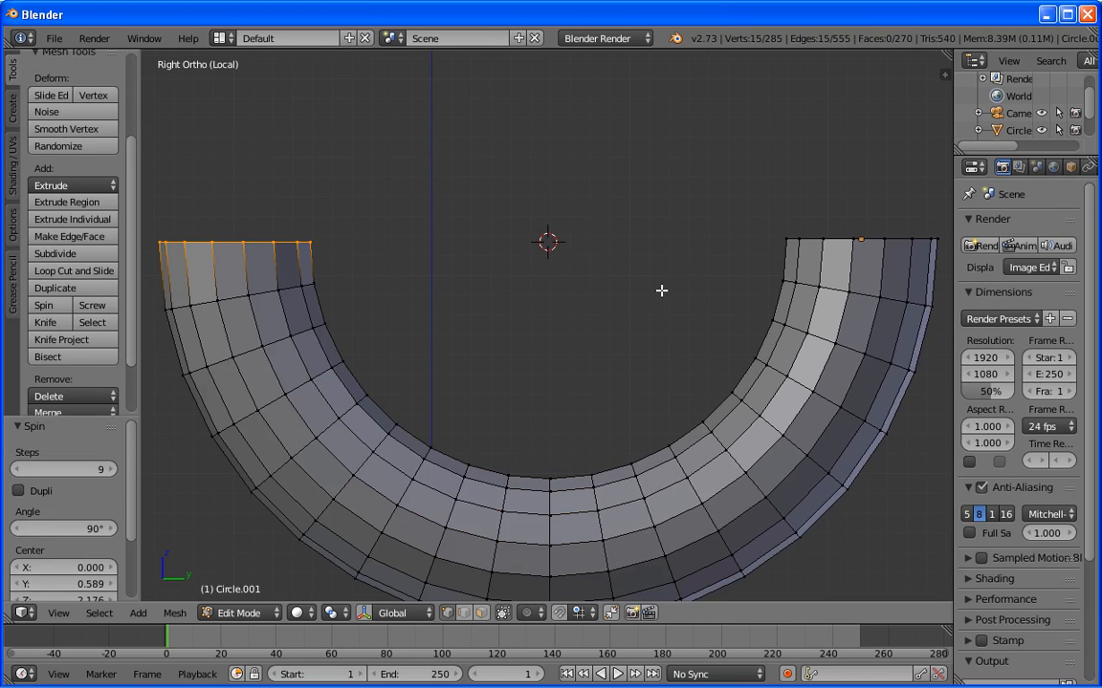
# - Apply smooth shading to the half-ring handle in Object Mode and leave local view, showing it with the cup in right view
pyautogui.press('Tab')
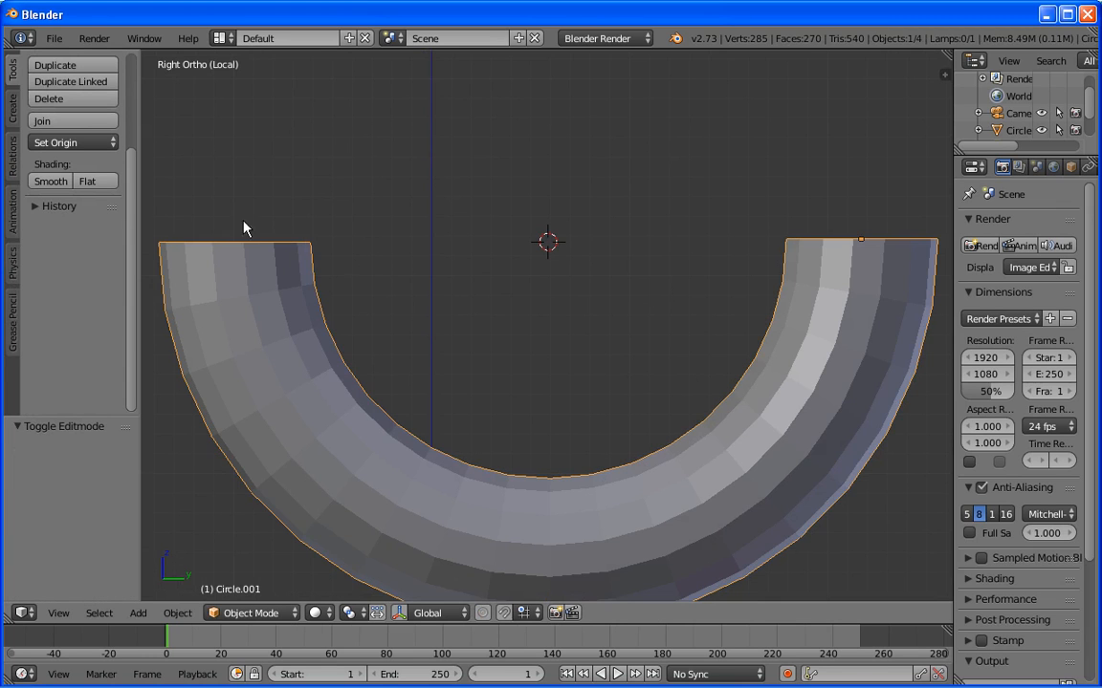
pyautogui.click(50, 181)
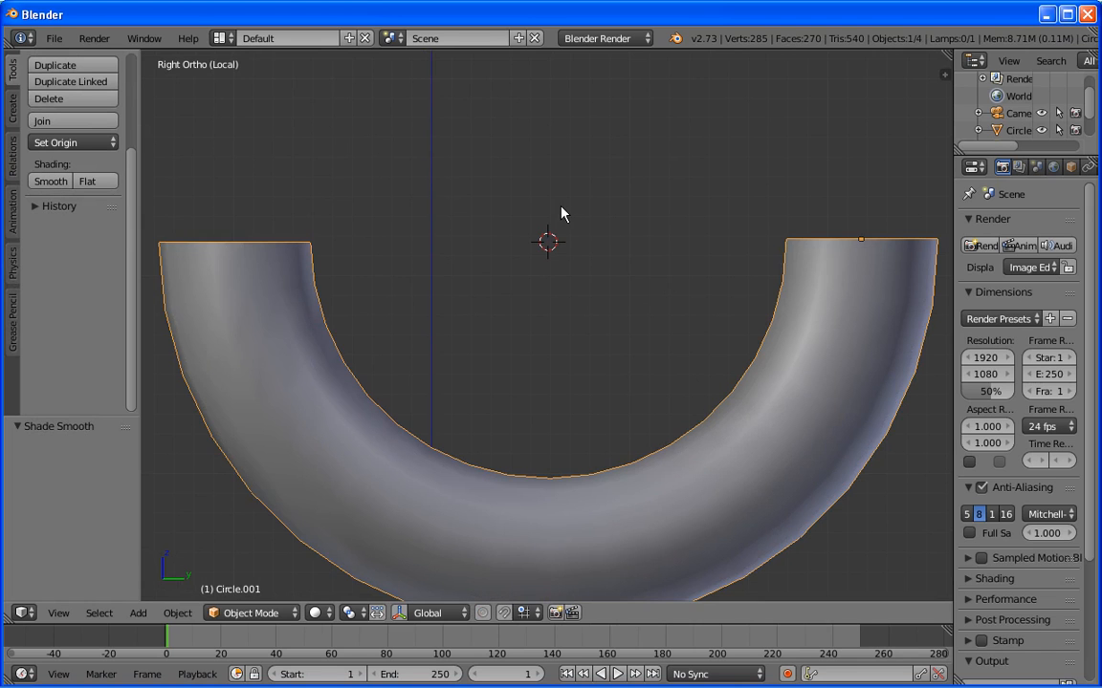
pyautogui.press('KP_Divide')
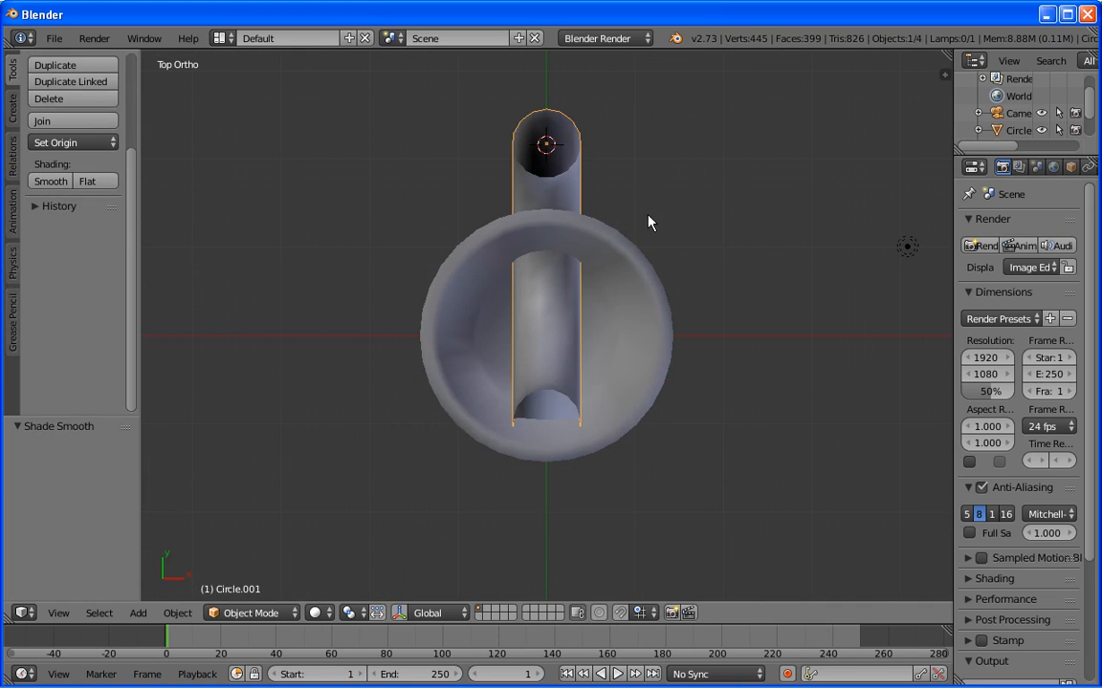
pyautogui.press('KP_3')
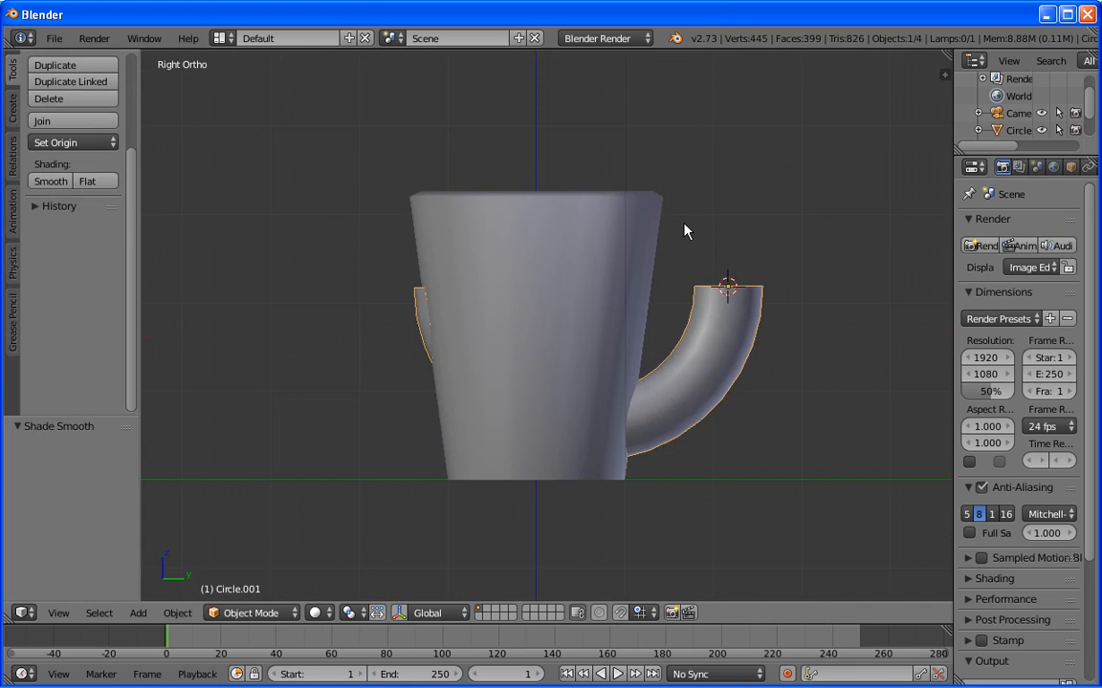
# - Scale the handle to about 0.438, rotate it about -75.9° in right view, and rescale it by about 1.064
pyautogui.press('s')
pyautogui.click(786, 272)
pyautogui.press('r')
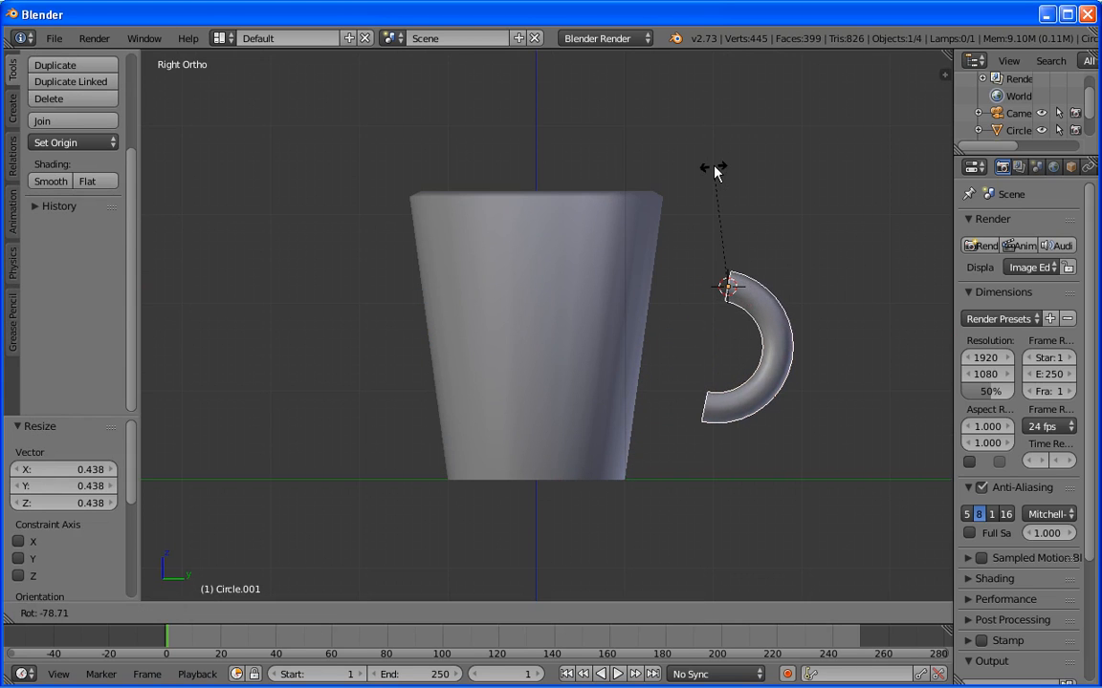
pyautogui.click(720, 169)
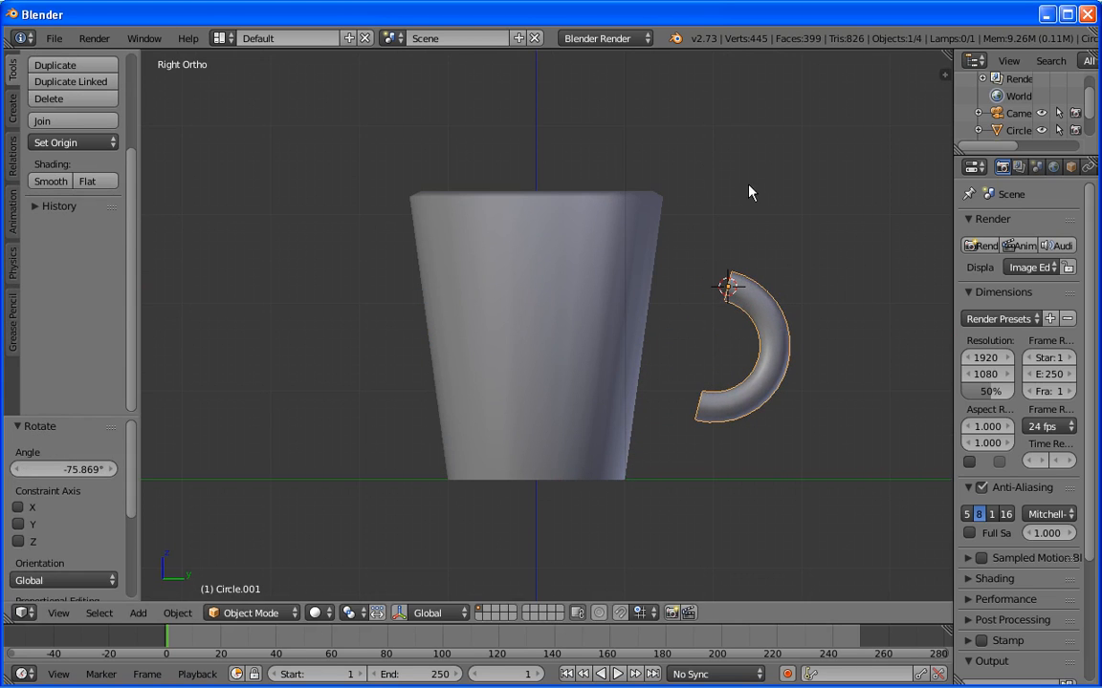
pyautogui.press('s')
pyautogui.click(804, 233)
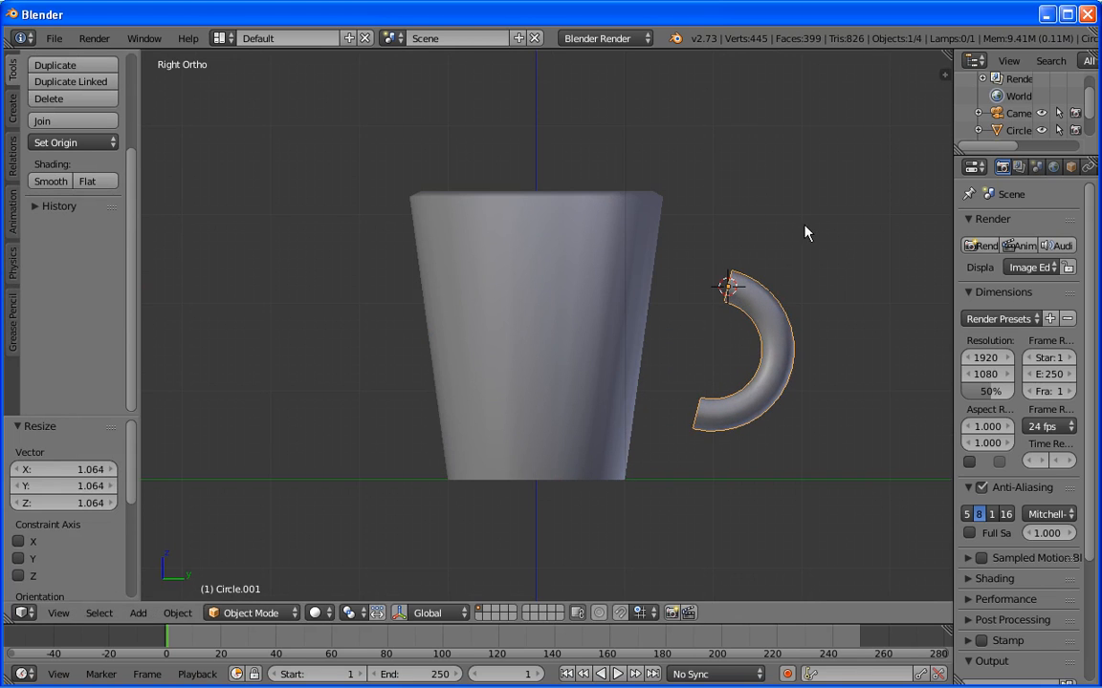
# - Move the handle about -0.583 in Y and 0.506 in Z toward the cup's side, and rotate it about -5.2° in right view
pyautogui.press('g')
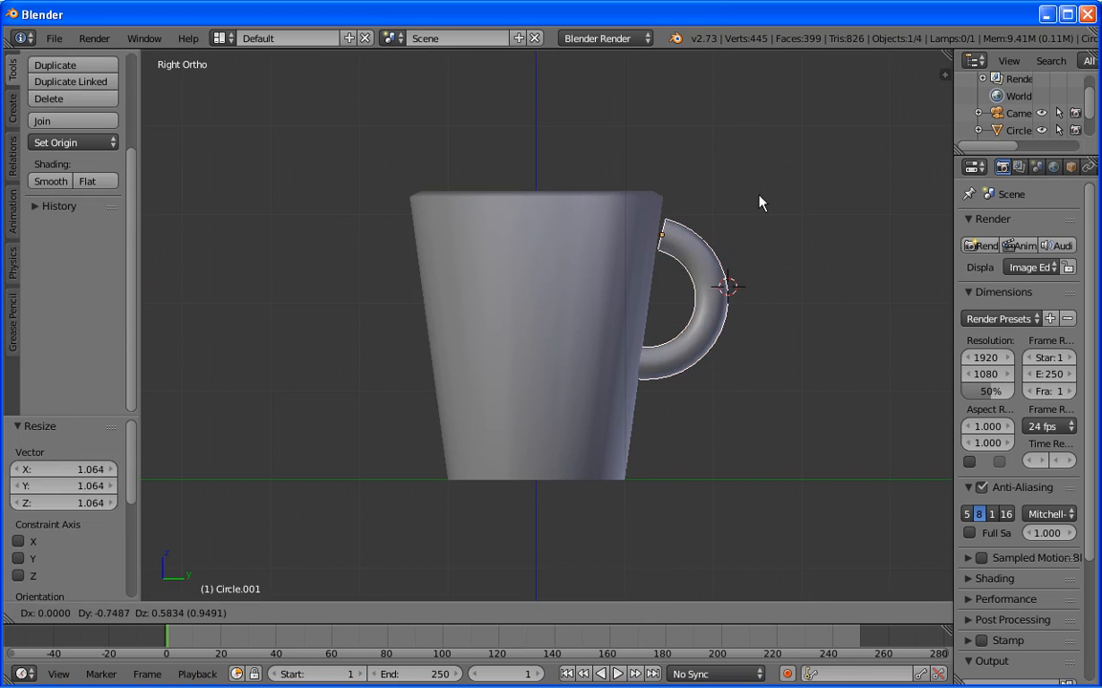
pyautogui.click(771, 201)
pyautogui.press('r')
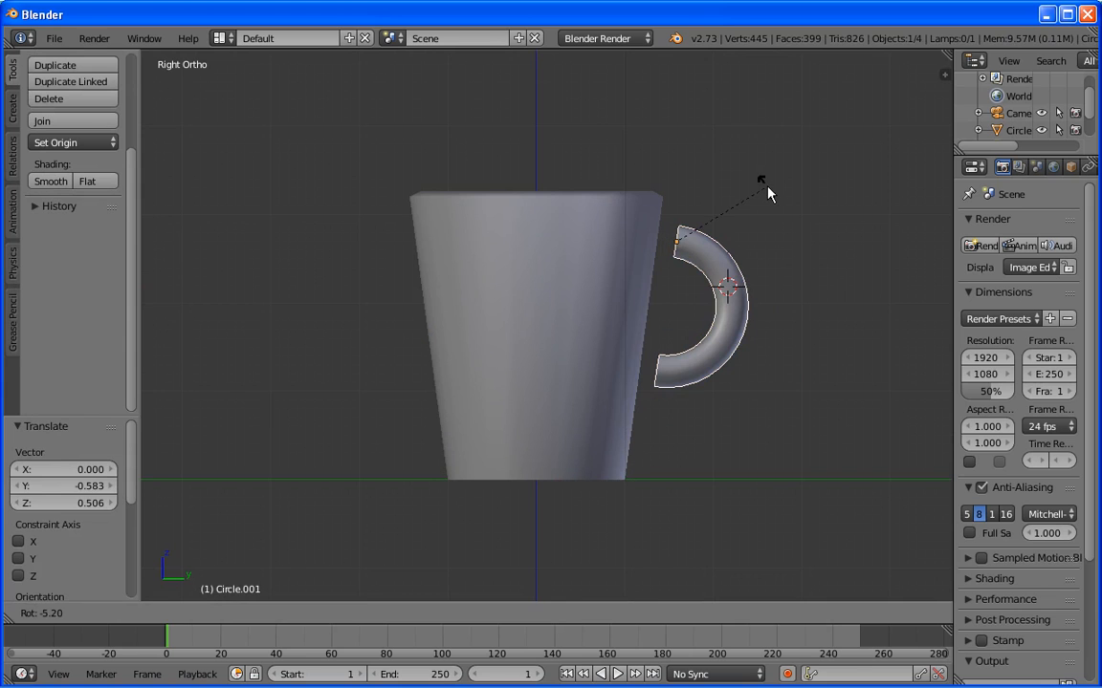
pyautogui.click(768, 194)
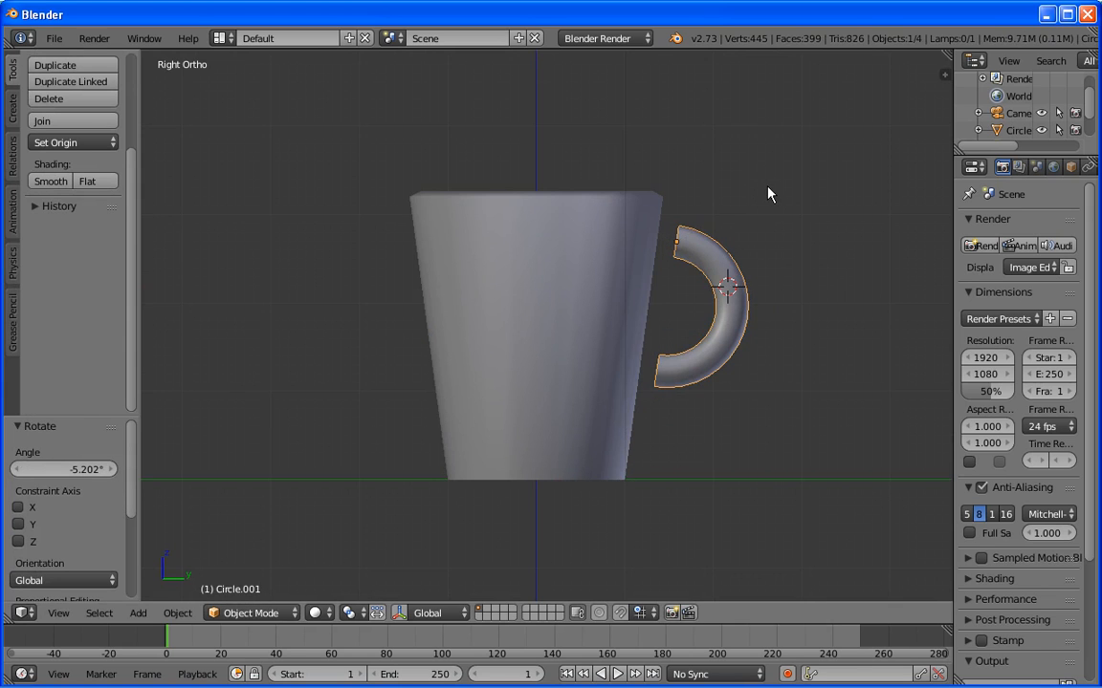
# - Check the handle's alignment from above, enable the transform manipulator, and shift the handle about -0.105 along Y in right view
pyautogui.press('KP_7')
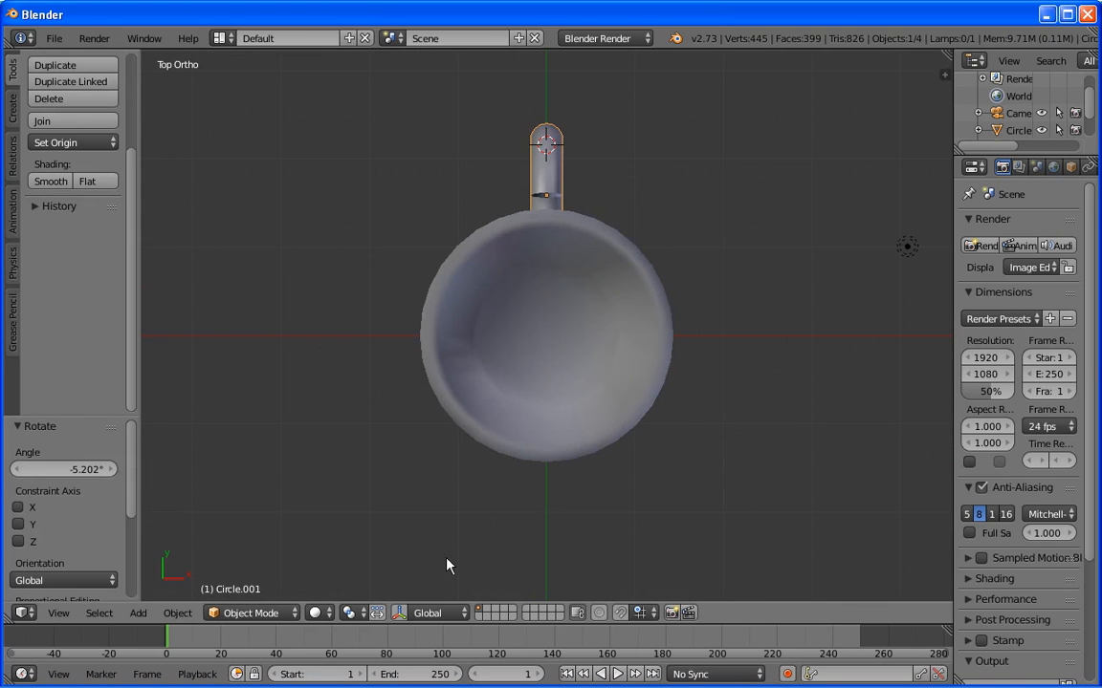
pyautogui.click(398, 613)
pyautogui.moveTo(602, 195); pyautogui.dragTo(600, 195)
pyautogui.press('KP_3')
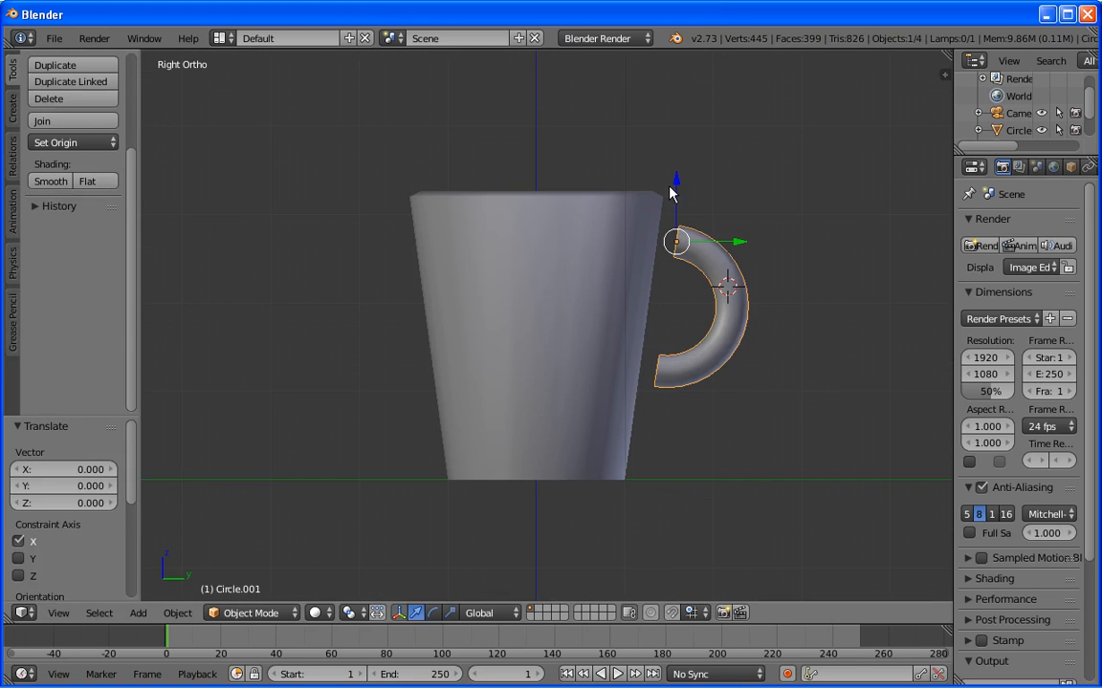
pyautogui.moveTo(771, 225)
pyautogui.mouseDown()
pyautogui.moveTo(737, 226)
pyautogui.moveTo(757, 225)
pyautogui.mouseUp()
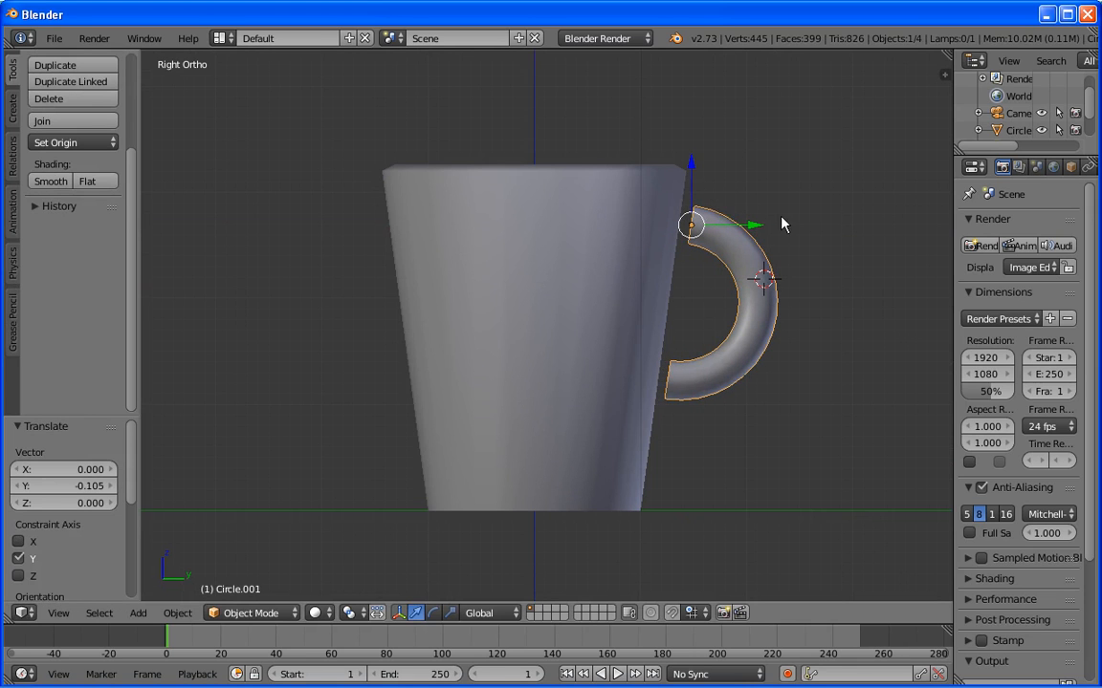
# - Show the models in wireframe and, in Edit Mode, move the handle's lower end ring about -0.016 along Y
pyautogui.press('z')
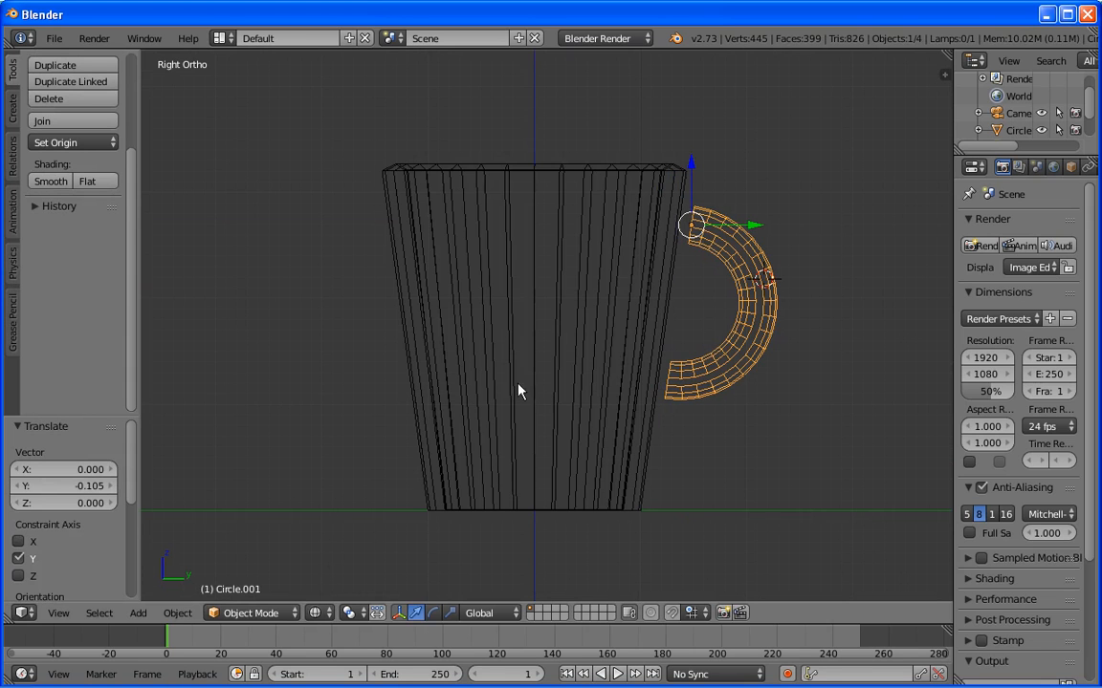
pyautogui.press('Tab')
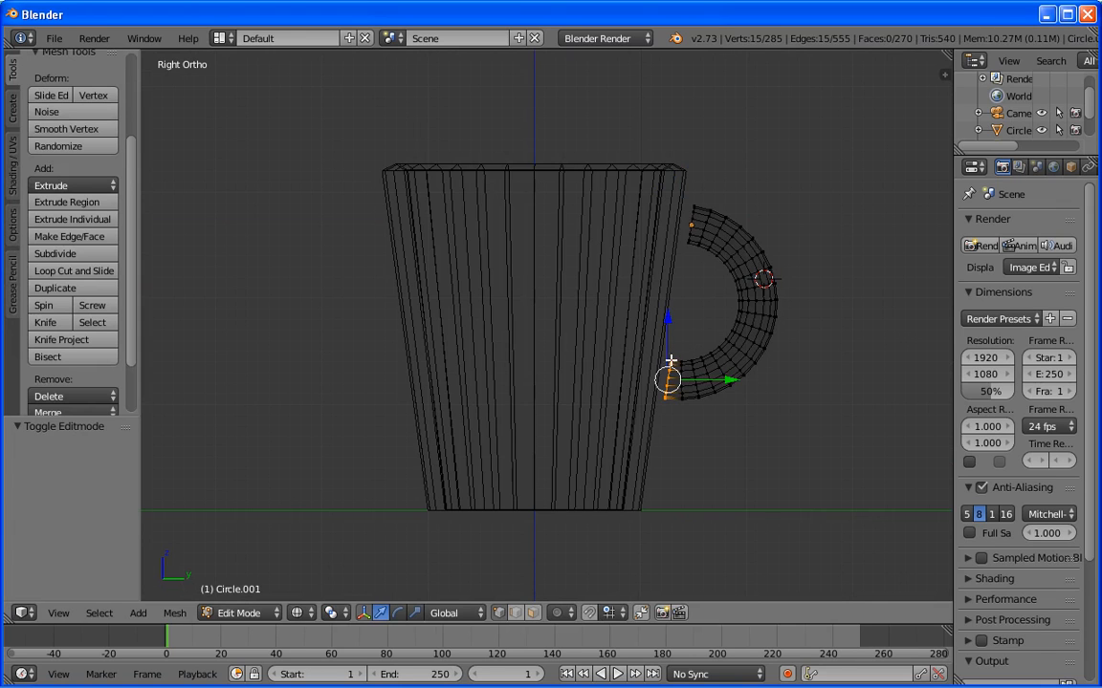
pyautogui.moveTo(730, 381); pyautogui.dragTo(726, 380)
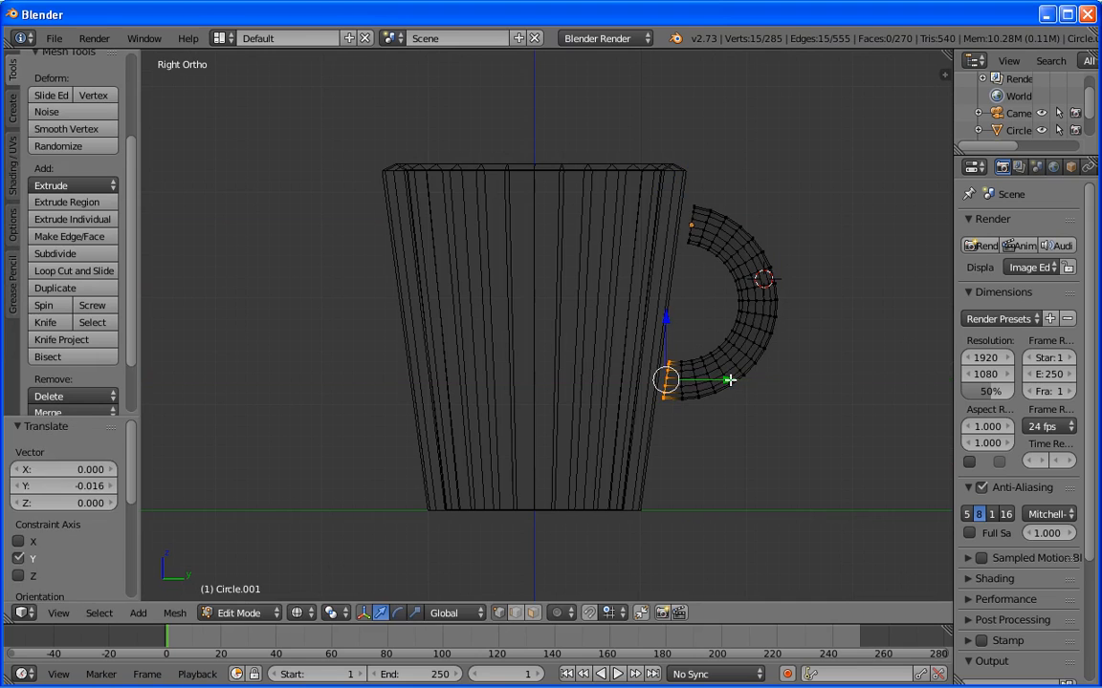
# - Extrude the handle's lower end ring about -0.117 in Y and 0.016 in Z into the cup wall, and scale it by about 1.285
pyautogui.scroll(5, 662, 364)
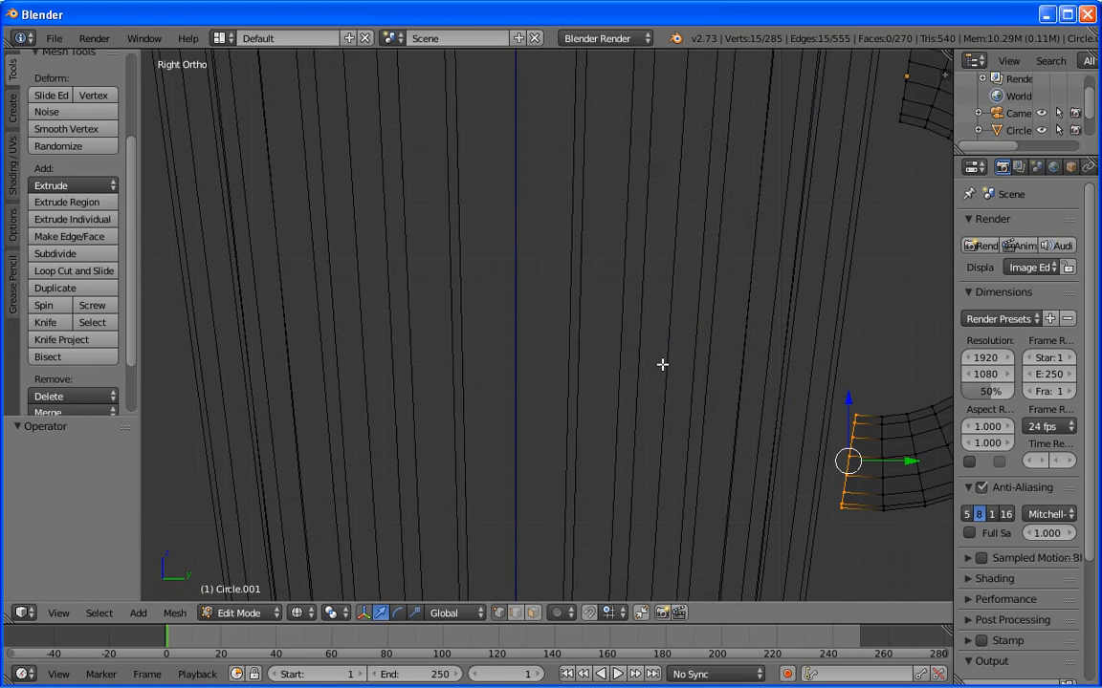
pyautogui.press('g')
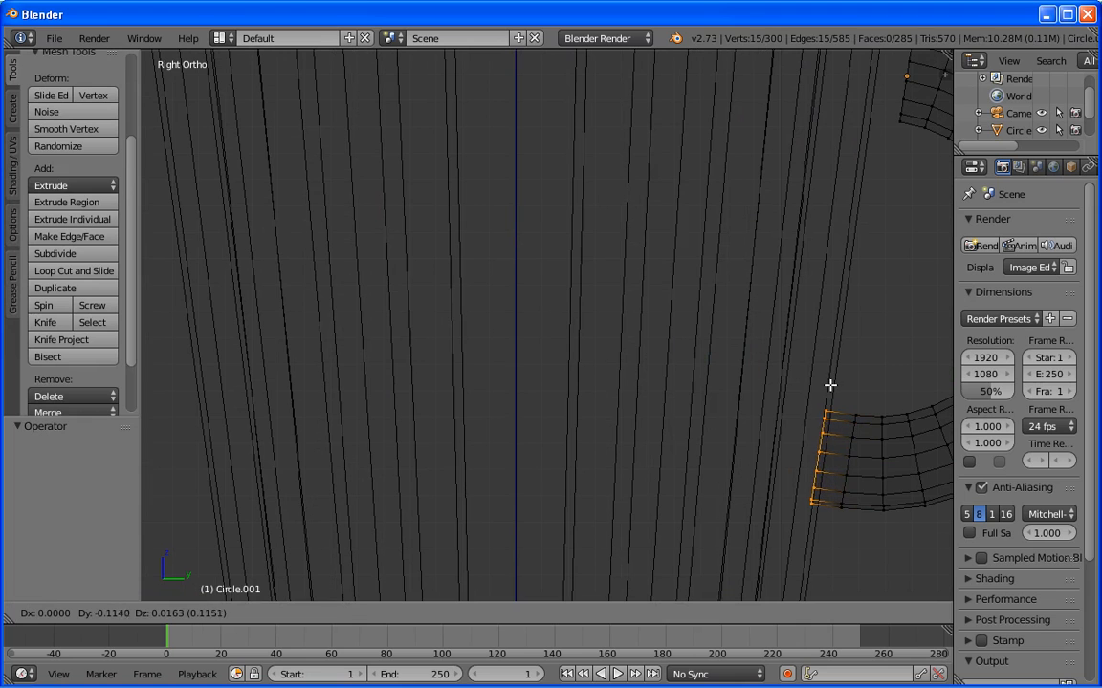
pyautogui.click(830, 385)
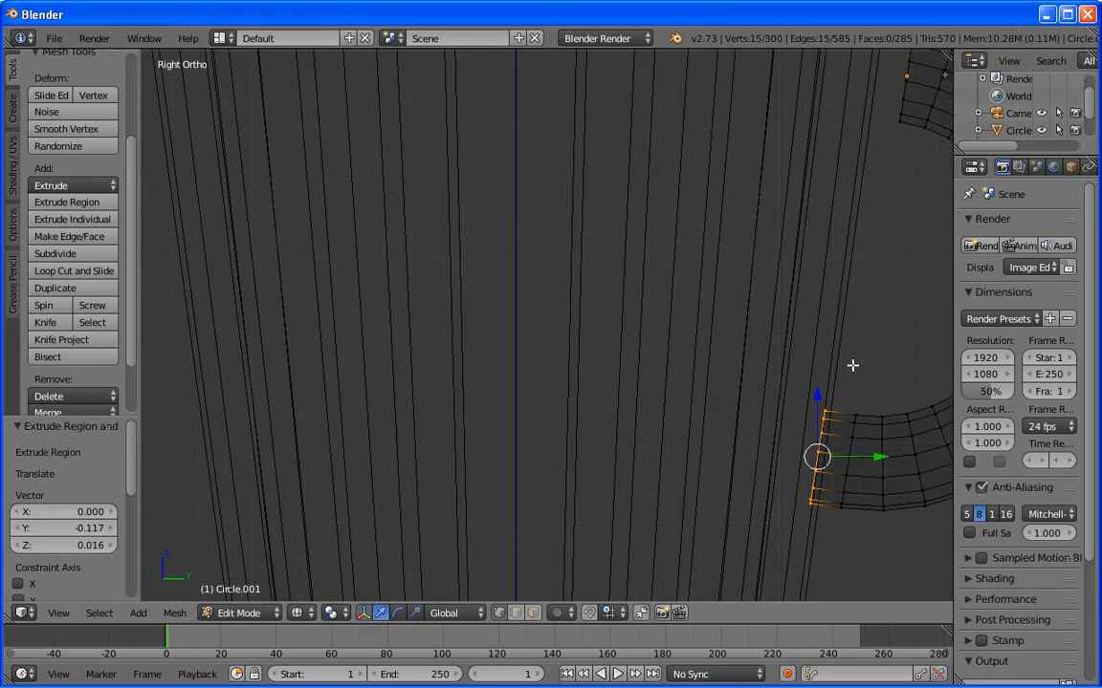
pyautogui.press('s')
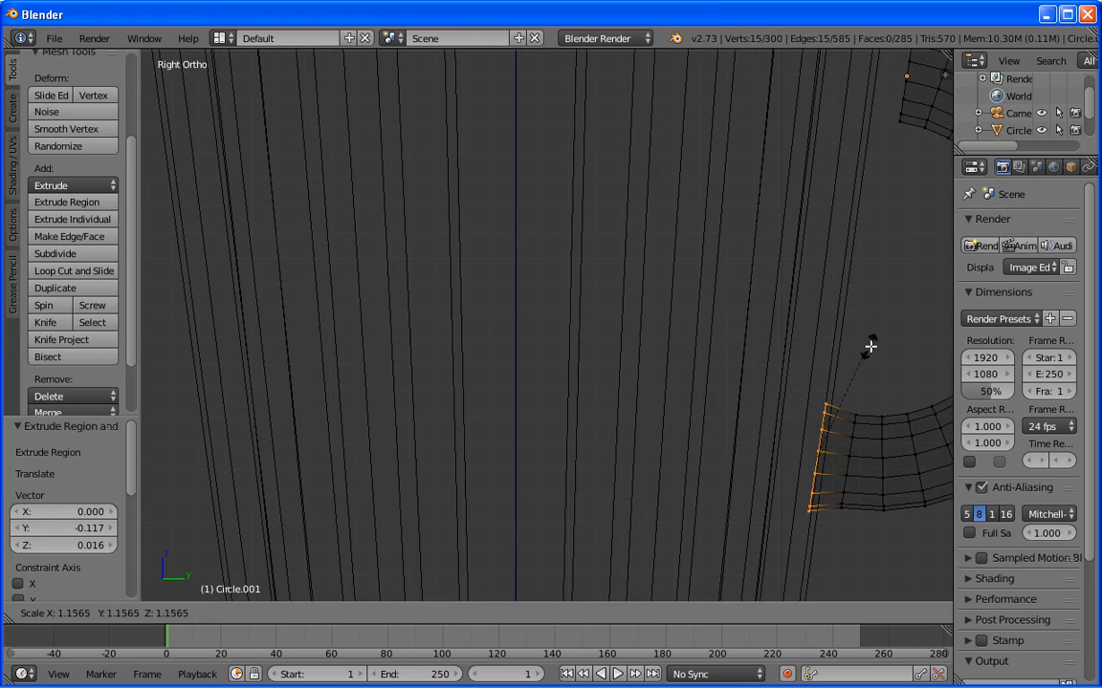
pyautogui.click(877, 339)
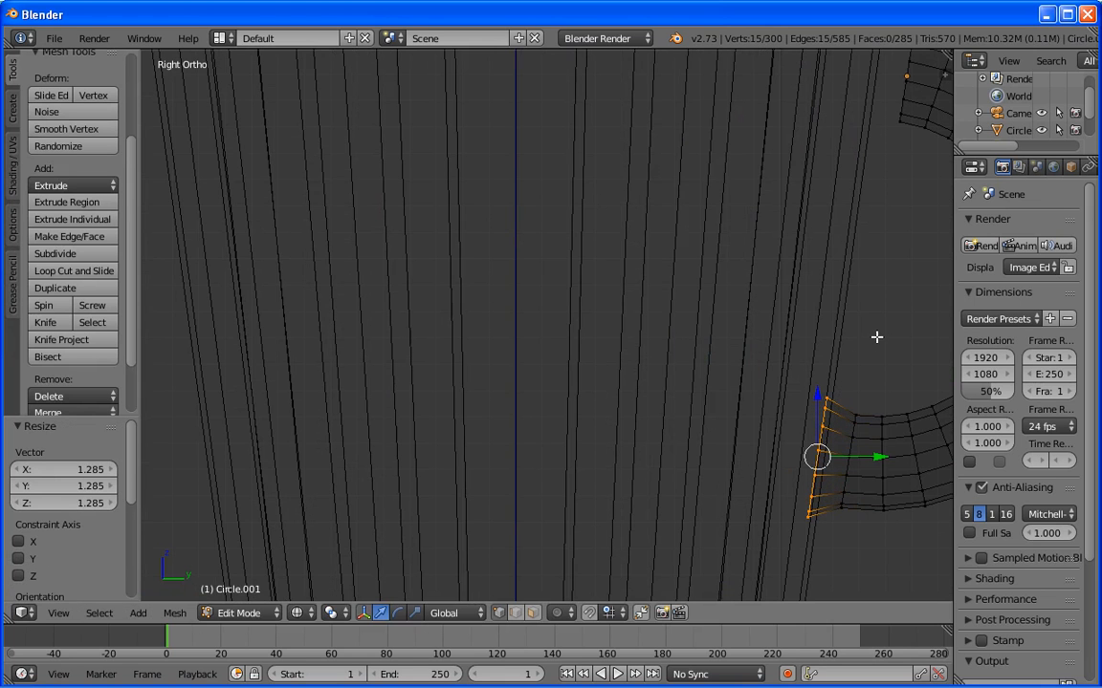
# - Extrude only the handle's upper end ring about -0.15 in Y and 0.023 in Z into the cup wall, and scale it by about 1.28
pyautogui.keyDown('shift'); pyautogui.moveTo(880, 227); pyautogui.dragTo(742, 391, button='middle'); pyautogui.keyUp('shift')
pyautogui.press('a')
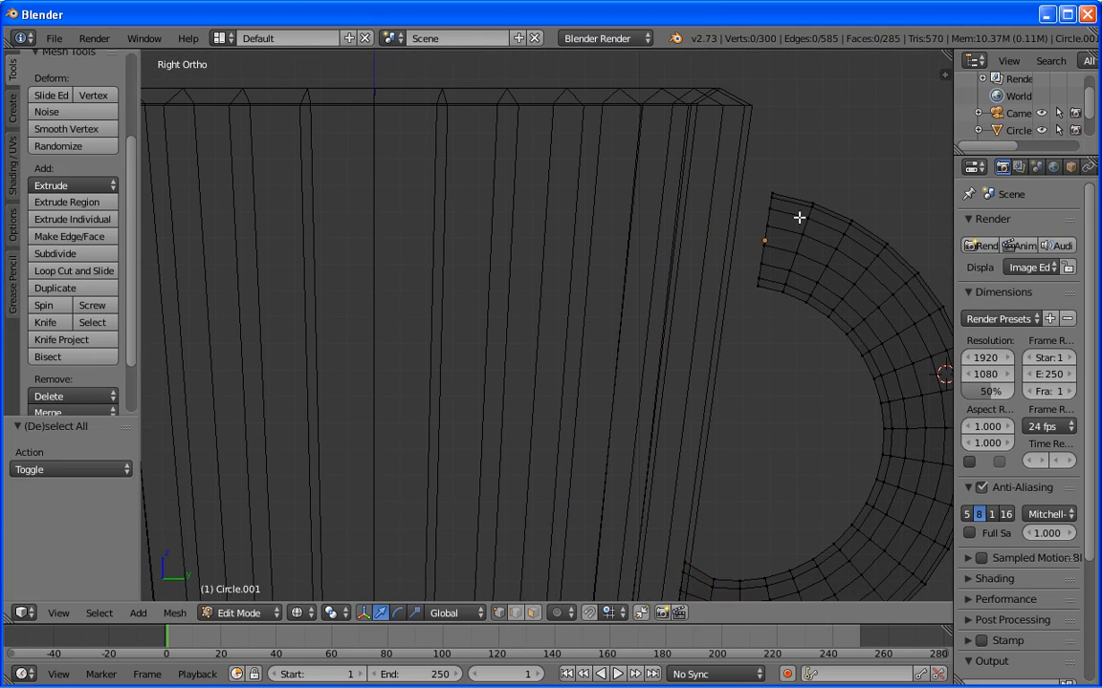
pyautogui.press('b')
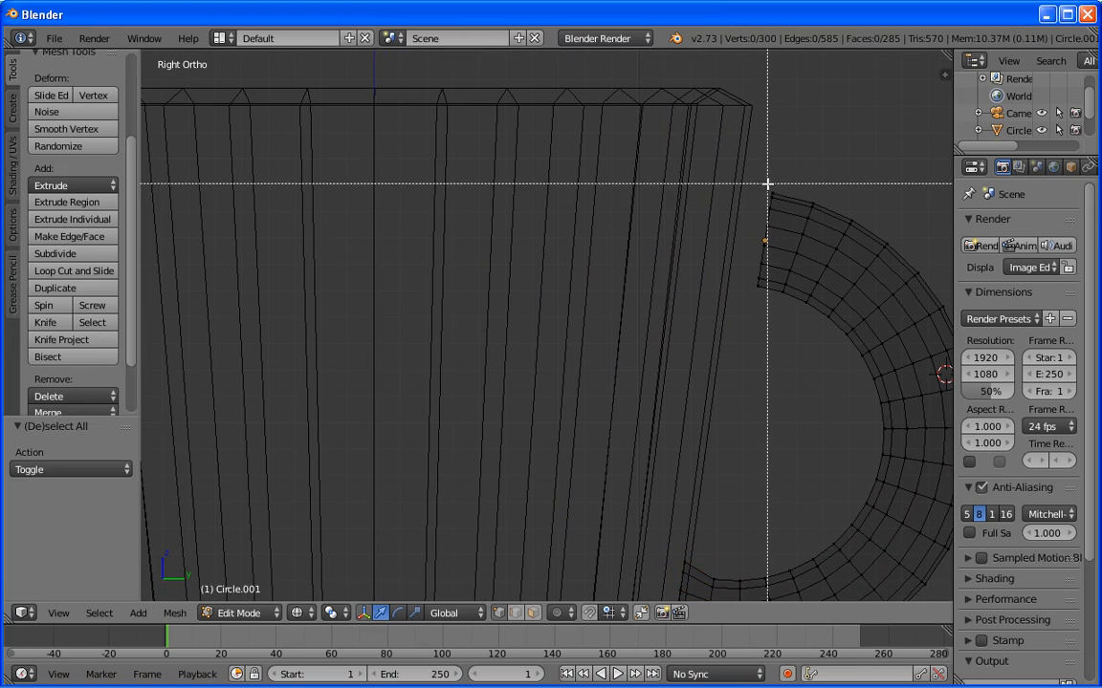
pyautogui.moveTo(747, 179); pyautogui.dragTo(773, 308)
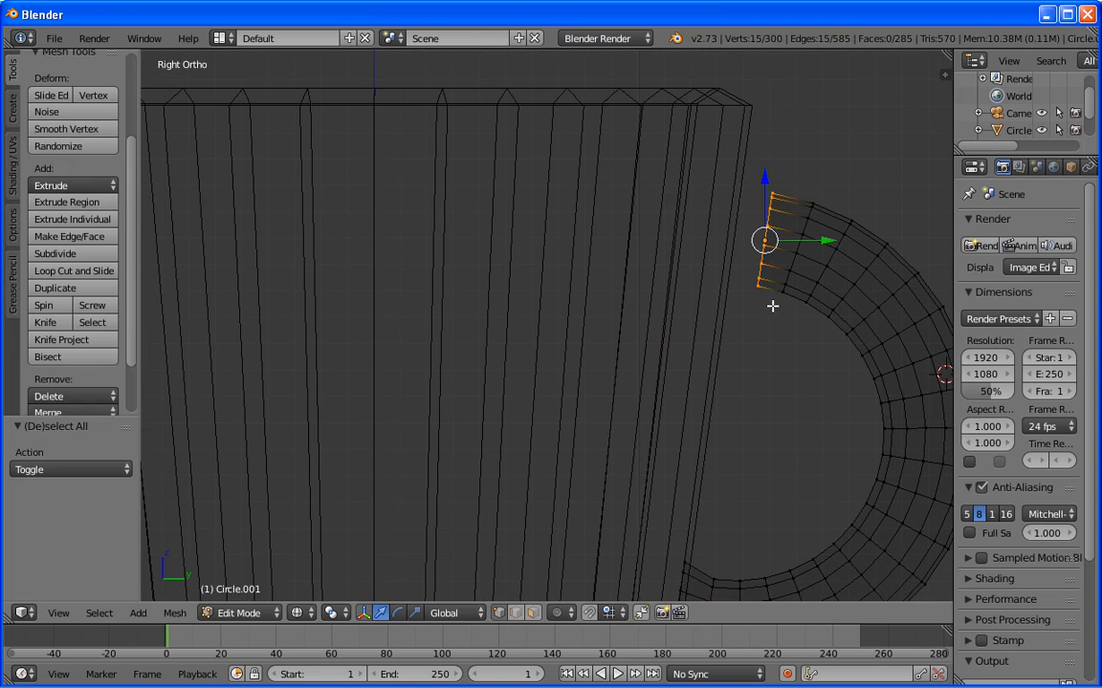
pyautogui.moveTo(753, 195); pyautogui.dragTo(790, 237, button='middle')
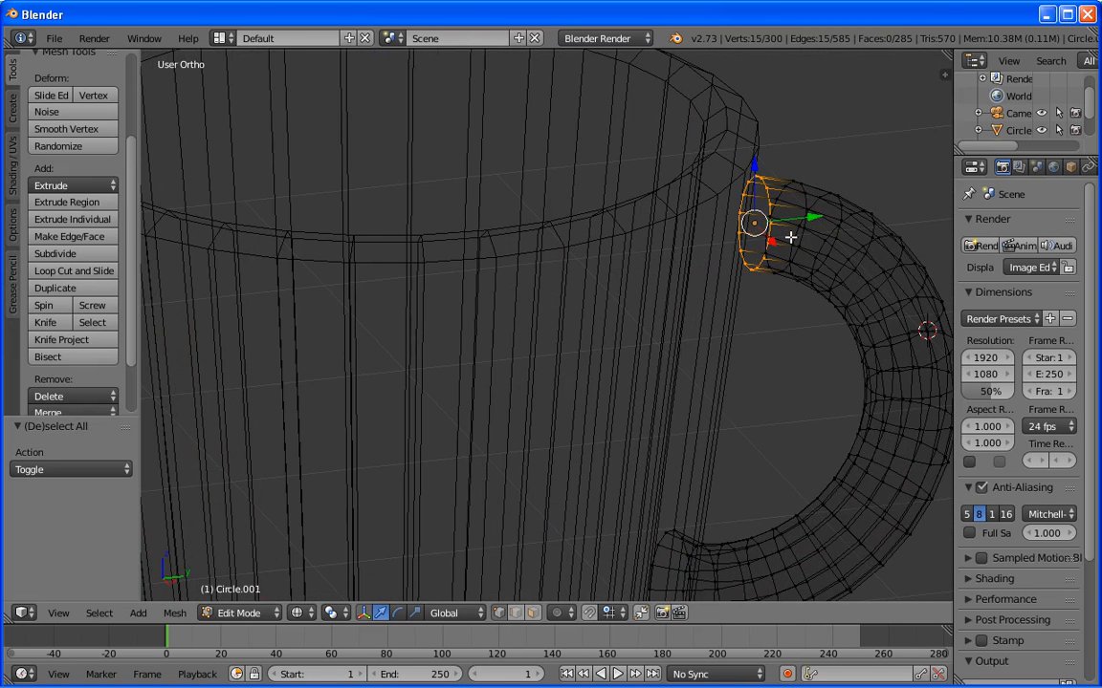
pyautogui.press('KP_3')
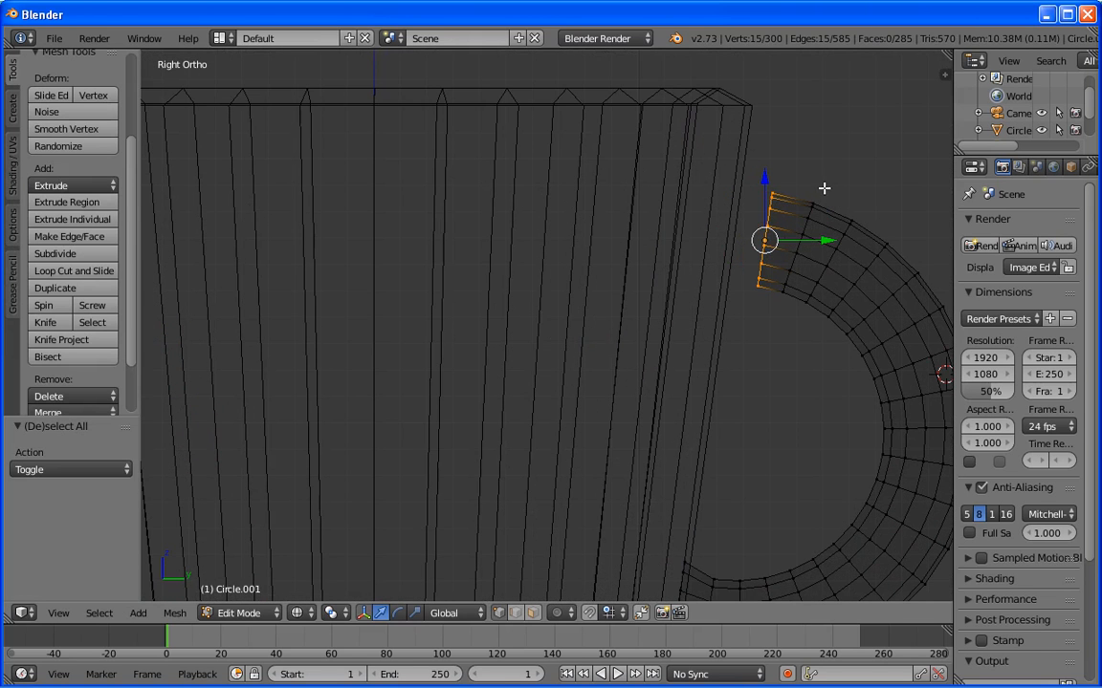
pyautogui.press('e')
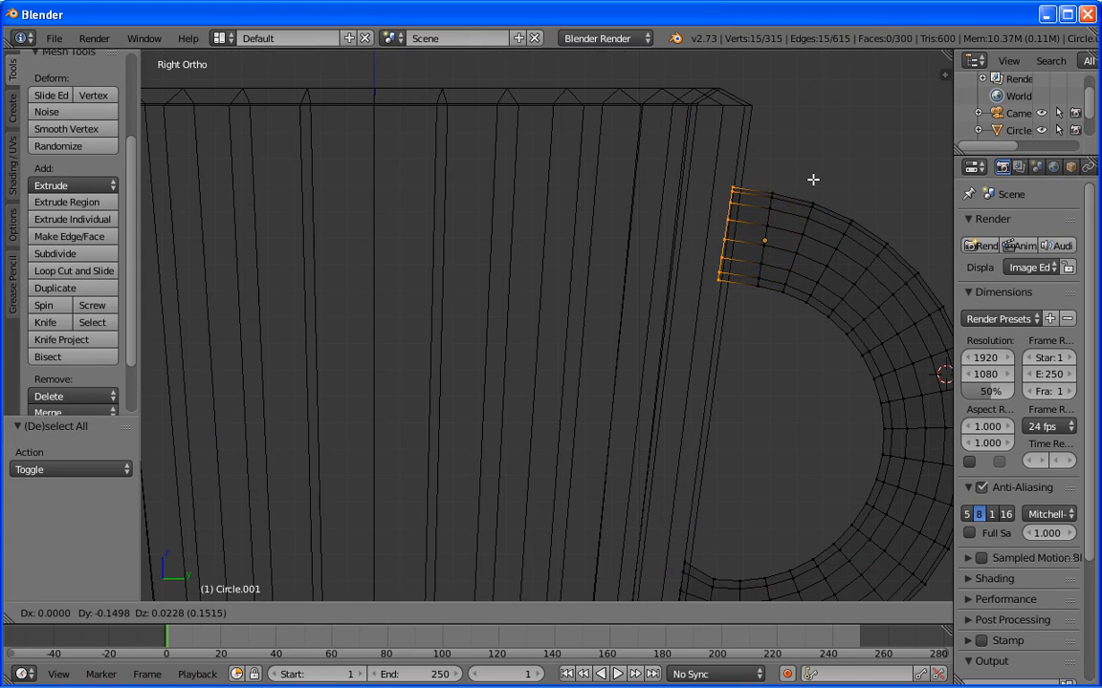
pyautogui.click(812, 177)
pyautogui.press('s')
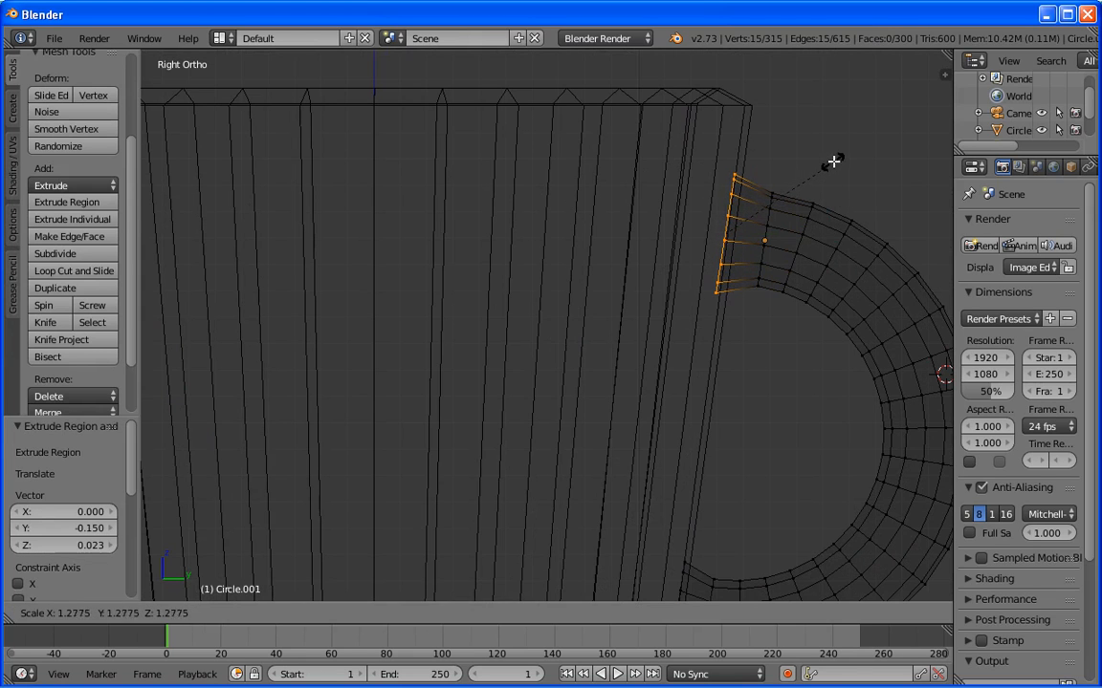
pyautogui.click(834, 162)
# - Return to Object Mode, select the cup, and show the models in solid shading from an angled view
pyautogui.press('Tab')
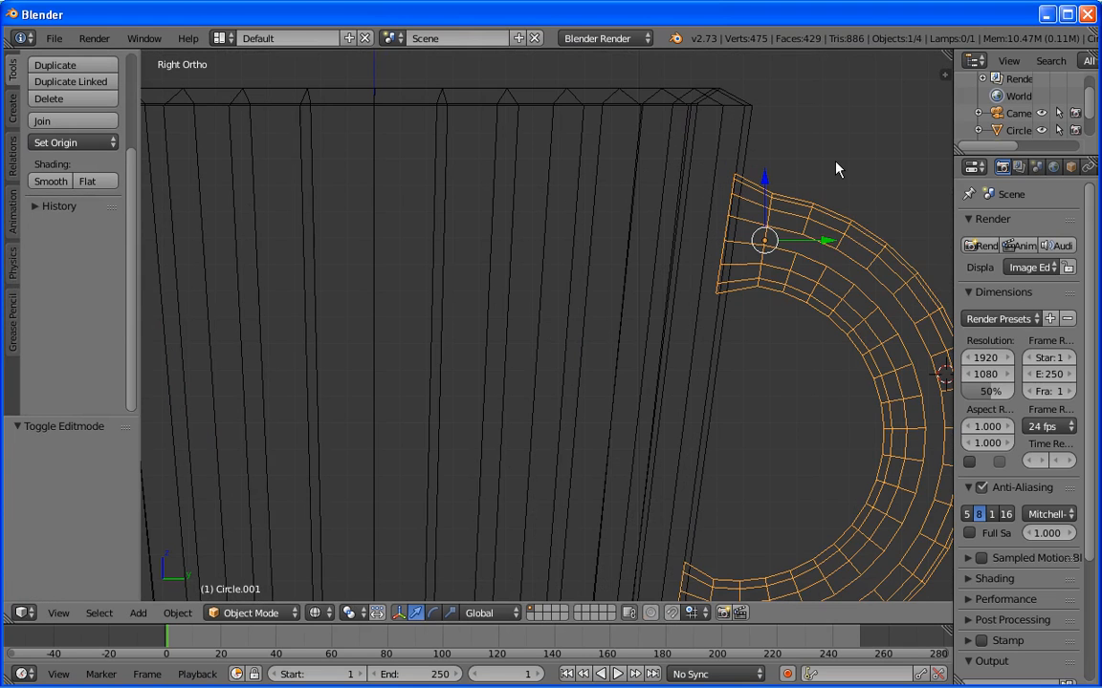
pyautogui.rightClick(672, 205)
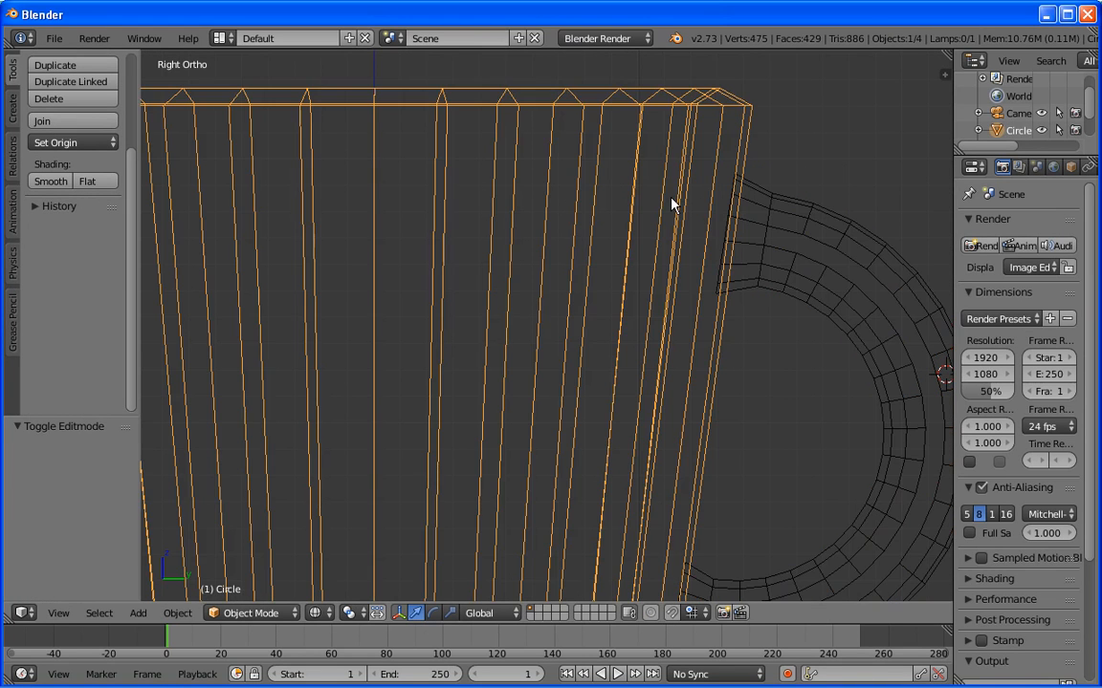
pyautogui.press('z')
pyautogui.moveTo(850, 165); pyautogui.dragTo(799, 196, button='middle')
pyautogui.scroll(-4, 848, 165)
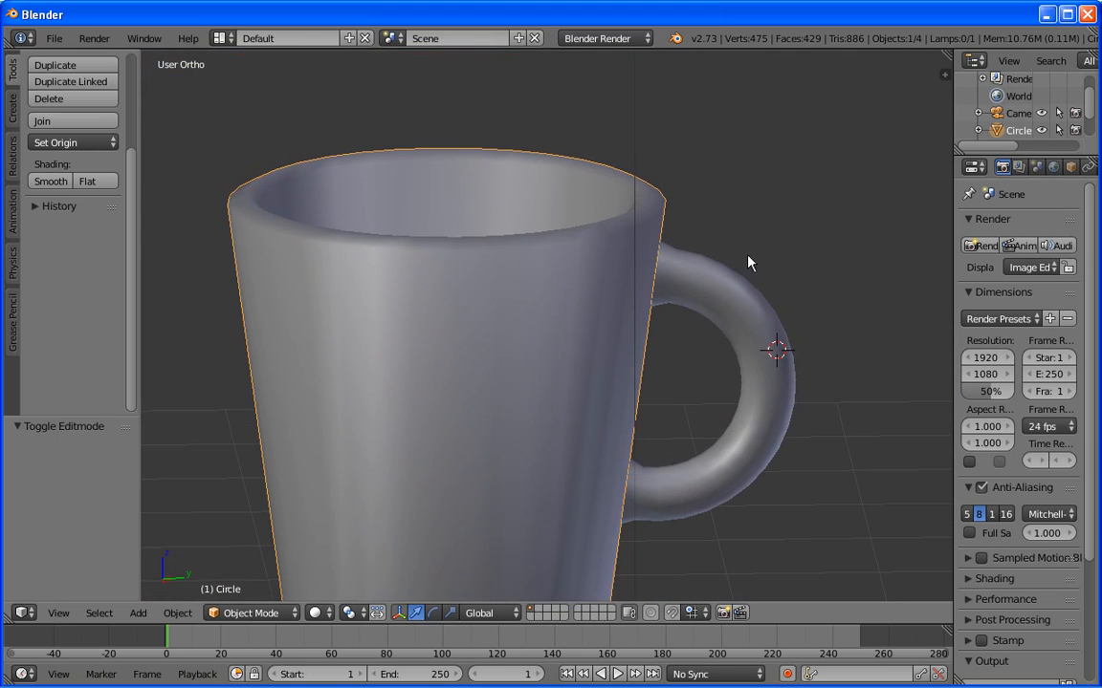
# - Select the handle together with the cup and join them into one object
pyautogui.rightClick(723, 288)
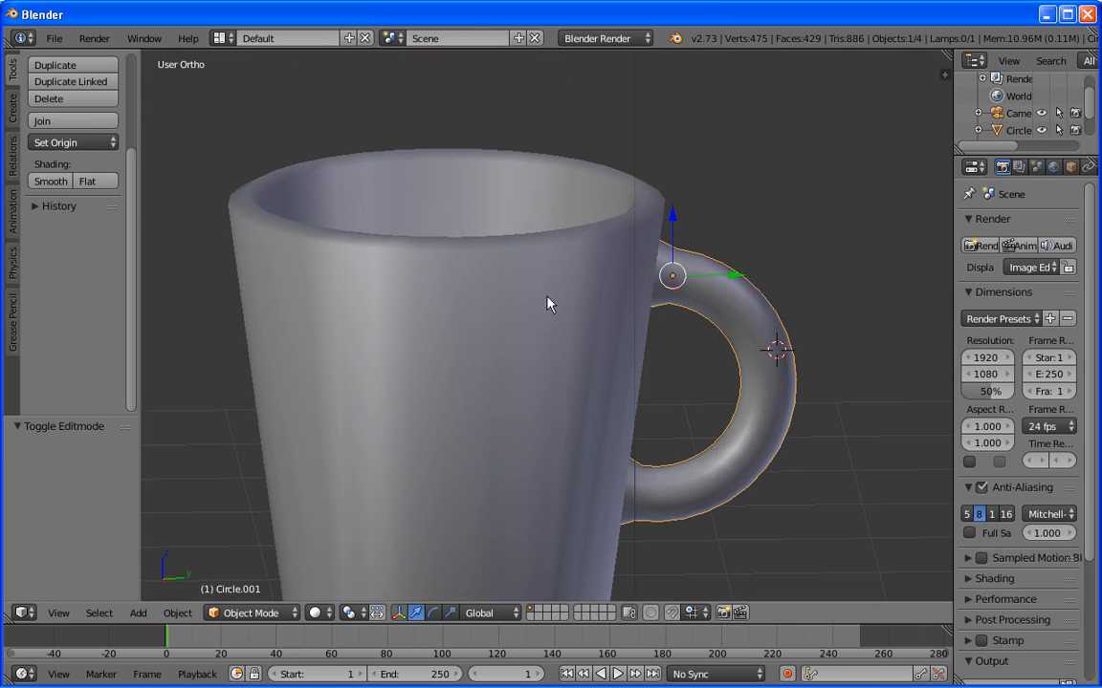
pyautogui.press('g')
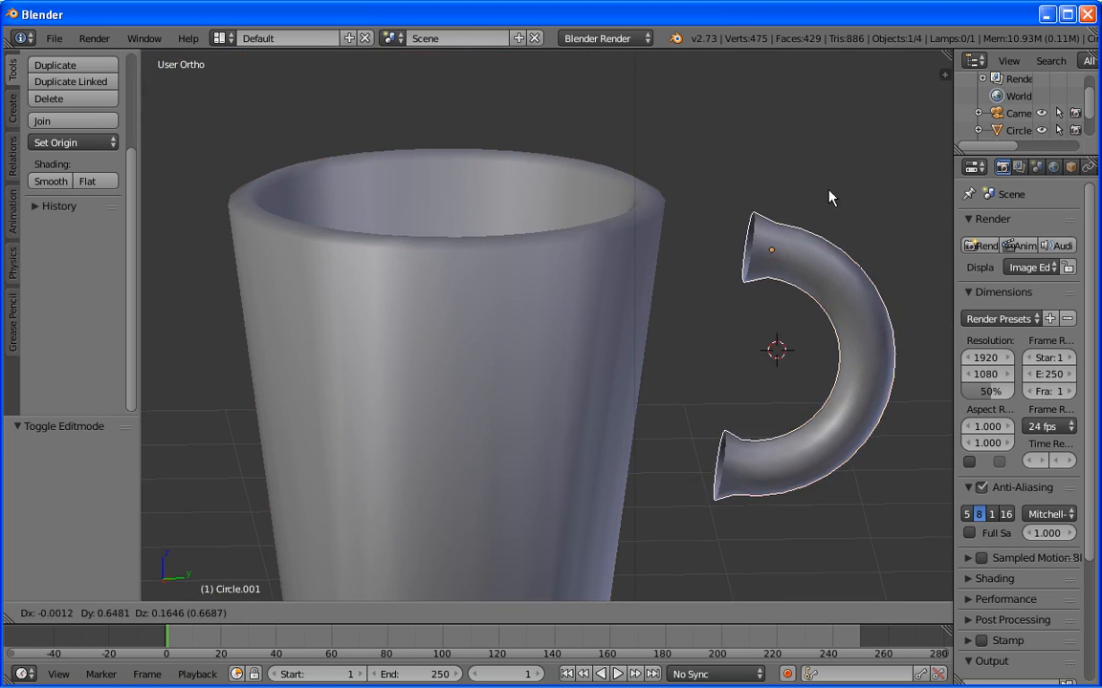
pyautogui.rightClick(810, 247)
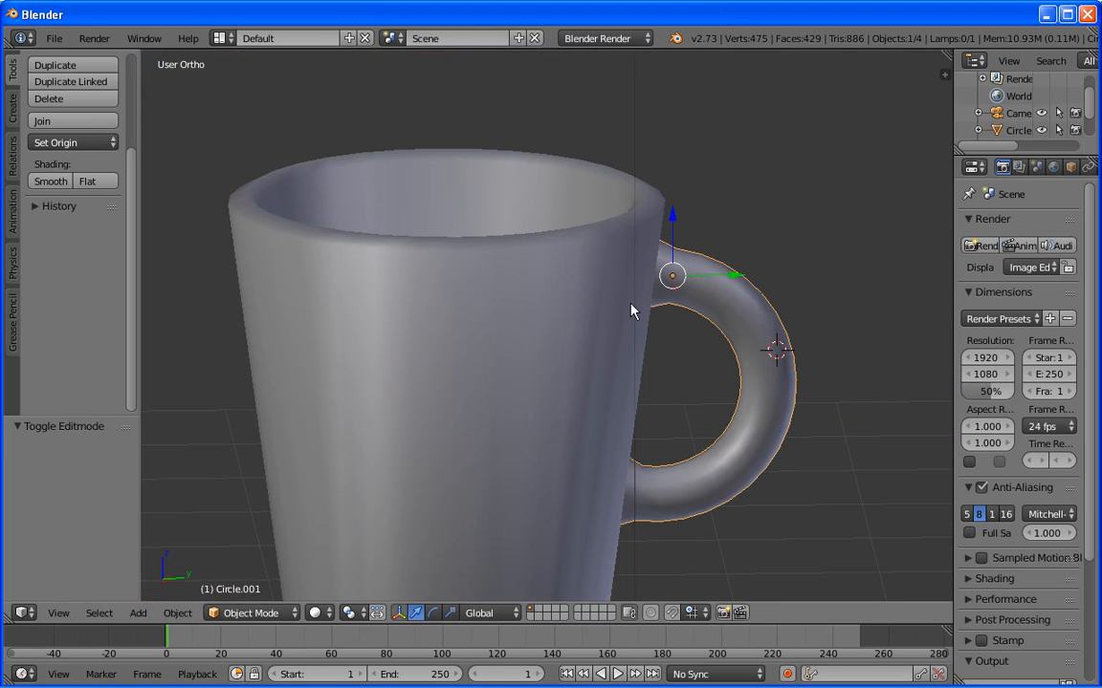
pyautogui.keyDown('shift'); pyautogui.rightClick(562, 308); pyautogui.keyUp('shift')
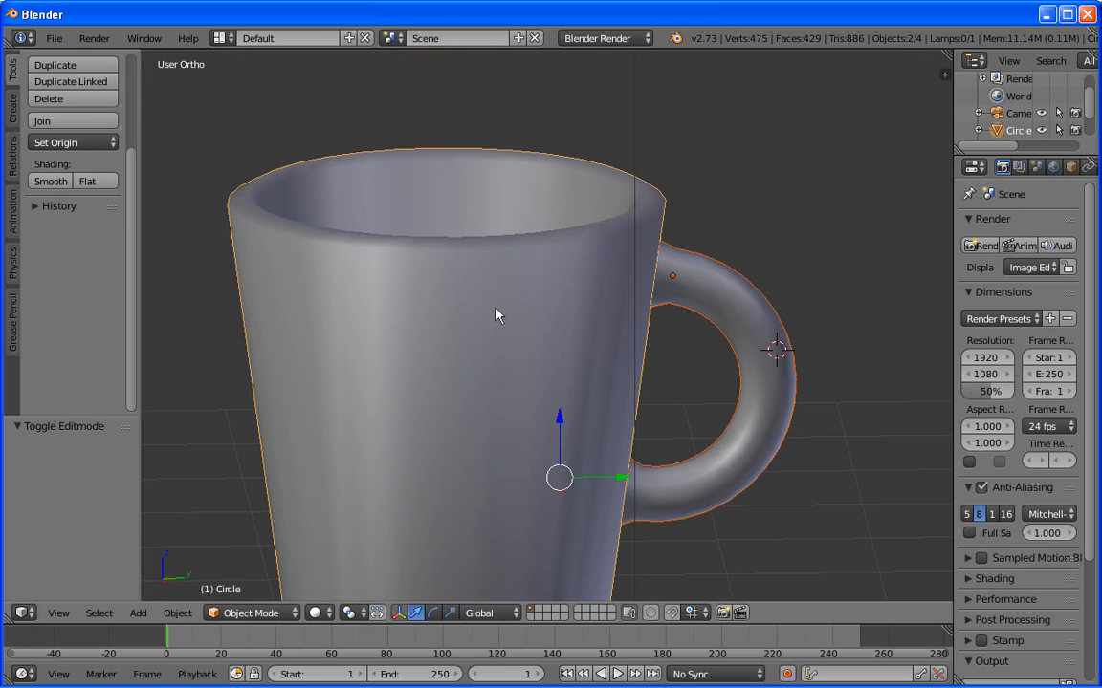
pyautogui.click(177, 613)
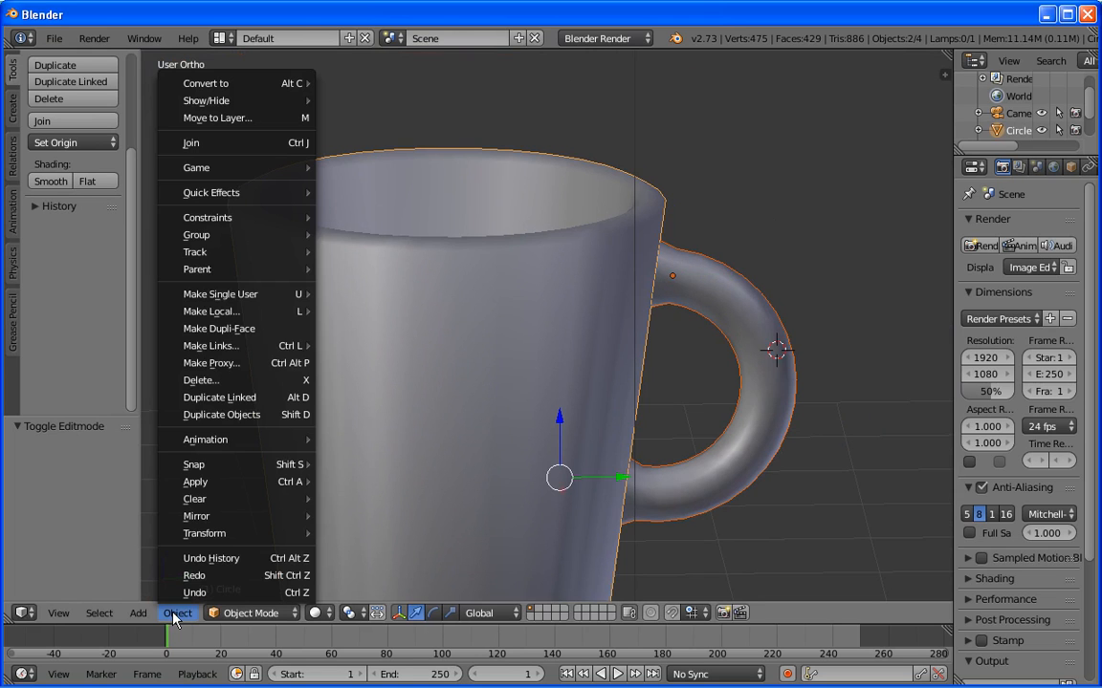
pyautogui.click(220, 142)
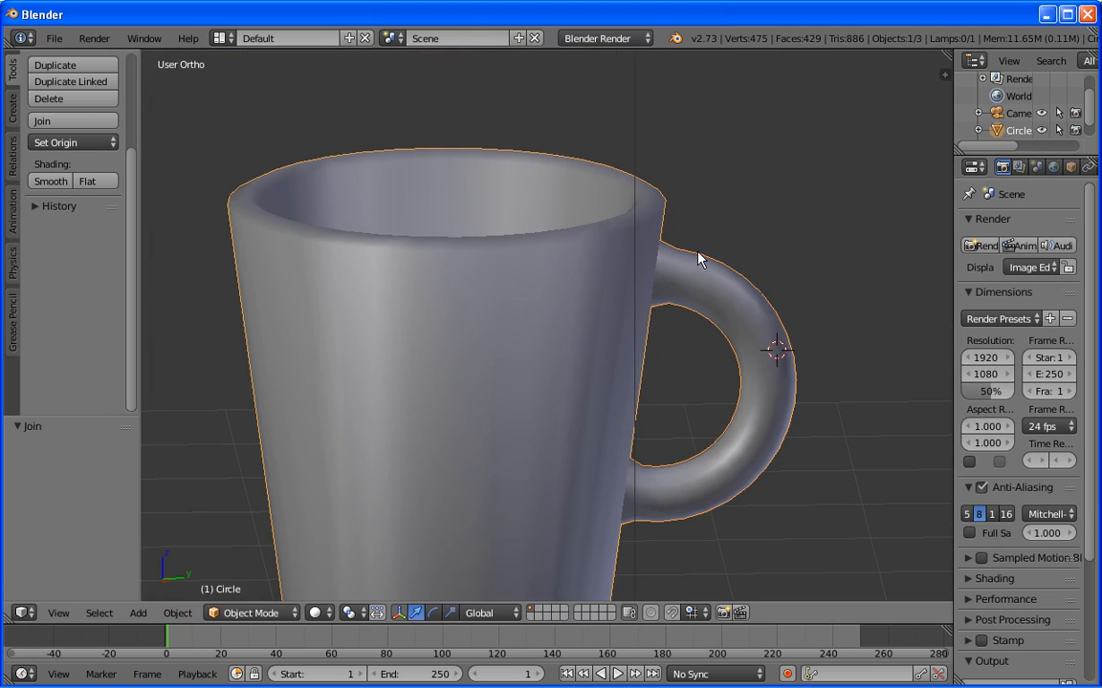
# - Widen the properties area, add a new material to the mug, and set its diffuse color to pink
pyautogui.scroll(-2, 706, 251)
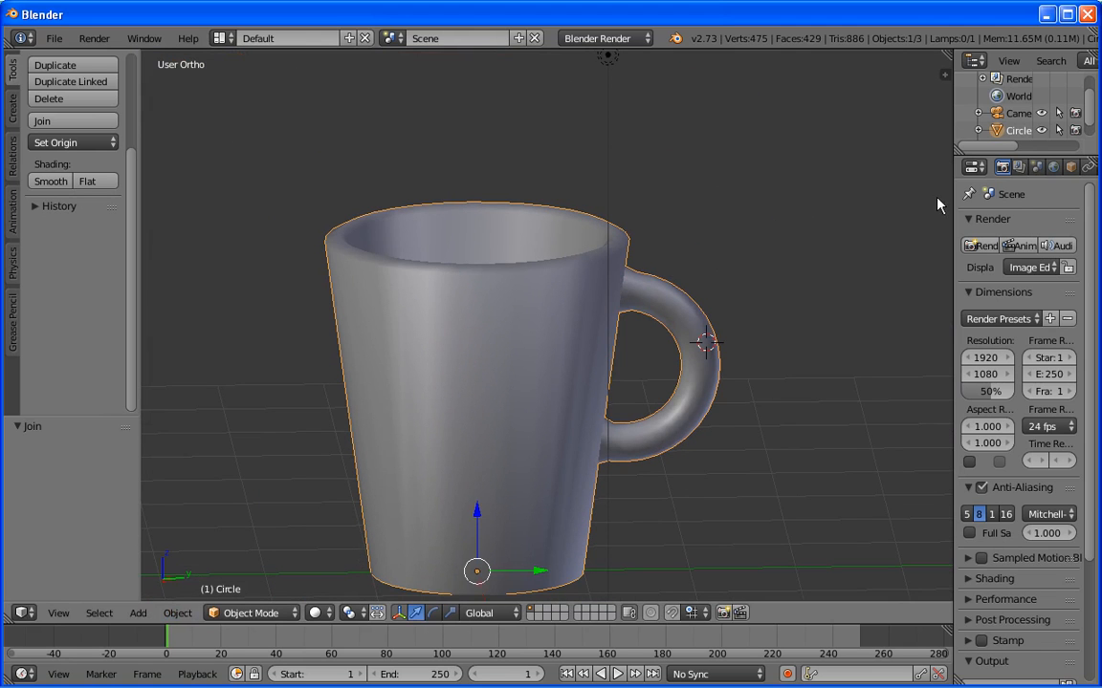
pyautogui.moveTo(954, 209); pyautogui.dragTo(875, 201)
pyautogui.click(1060, 167)
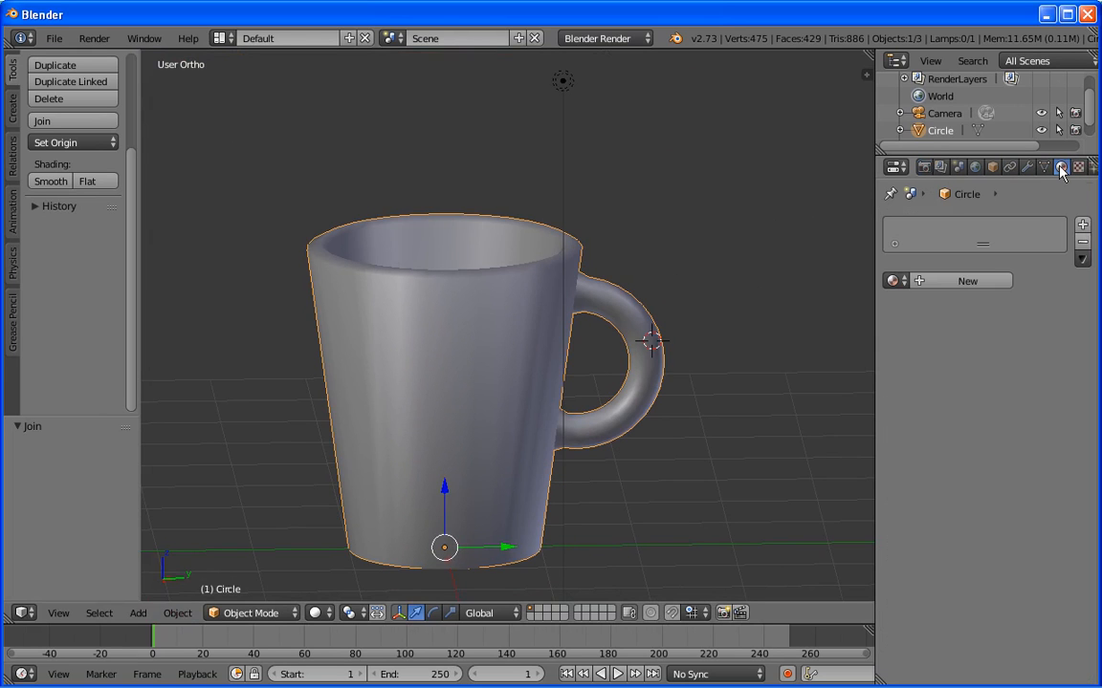
pyautogui.click(966, 280)
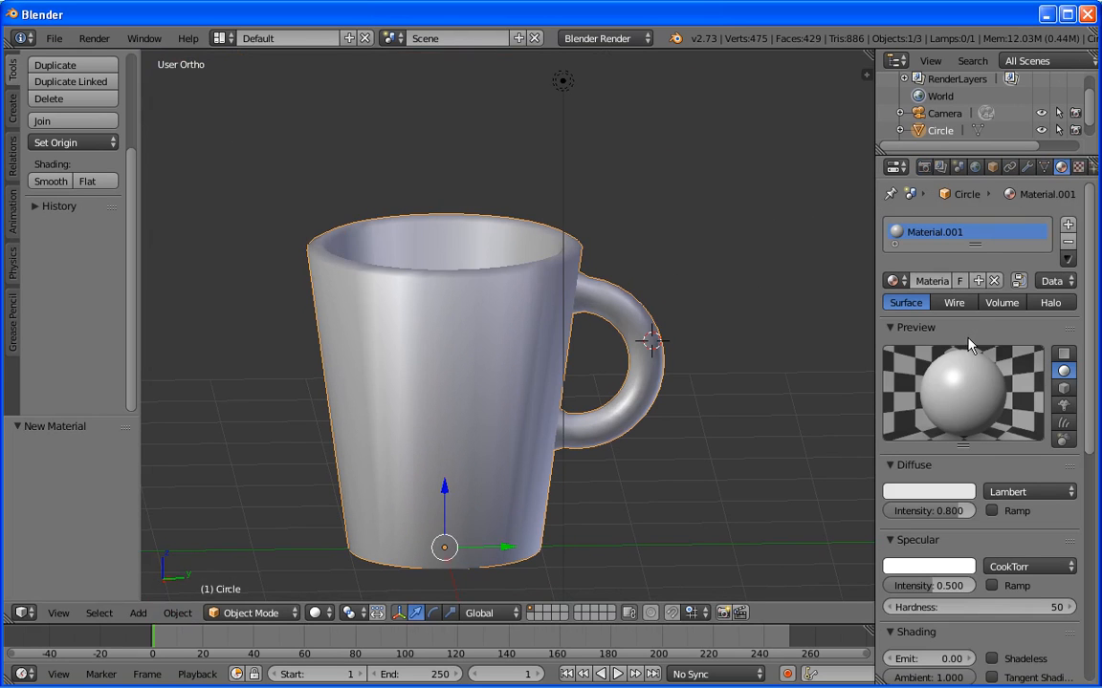
pyautogui.click(933, 491)
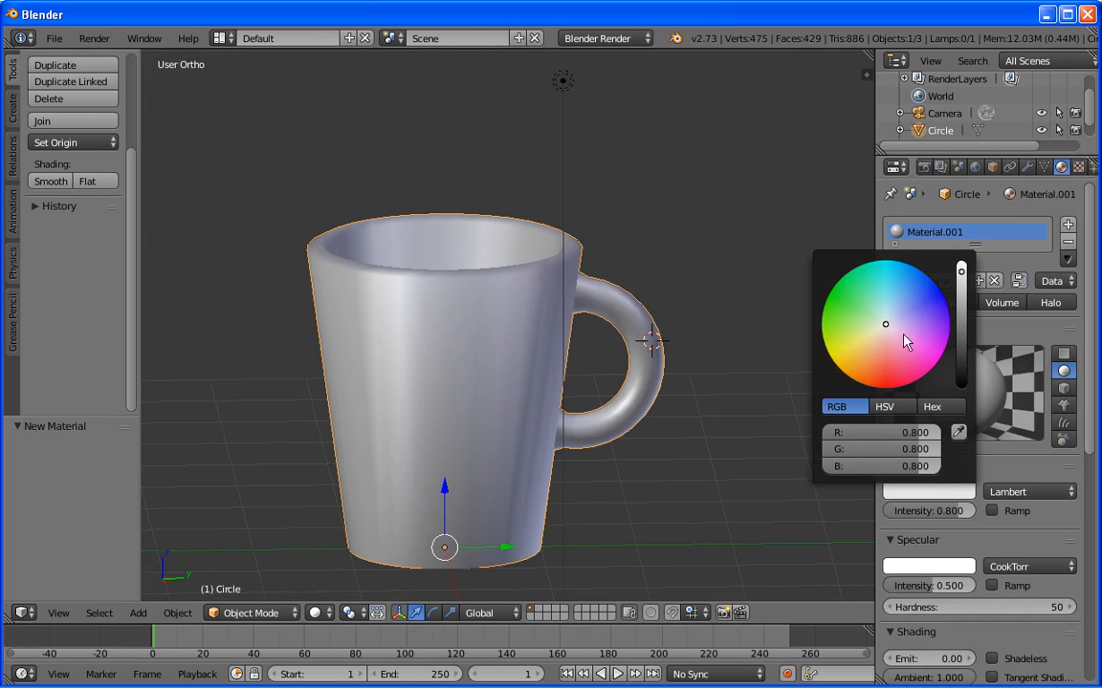
pyautogui.moveTo(885, 329)
pyautogui.mouseDown()
pyautogui.moveTo(916, 358)
pyautogui.moveTo(934, 356)
pyautogui.moveTo(901, 377)
pyautogui.moveTo(916, 377)
pyautogui.mouseUp()
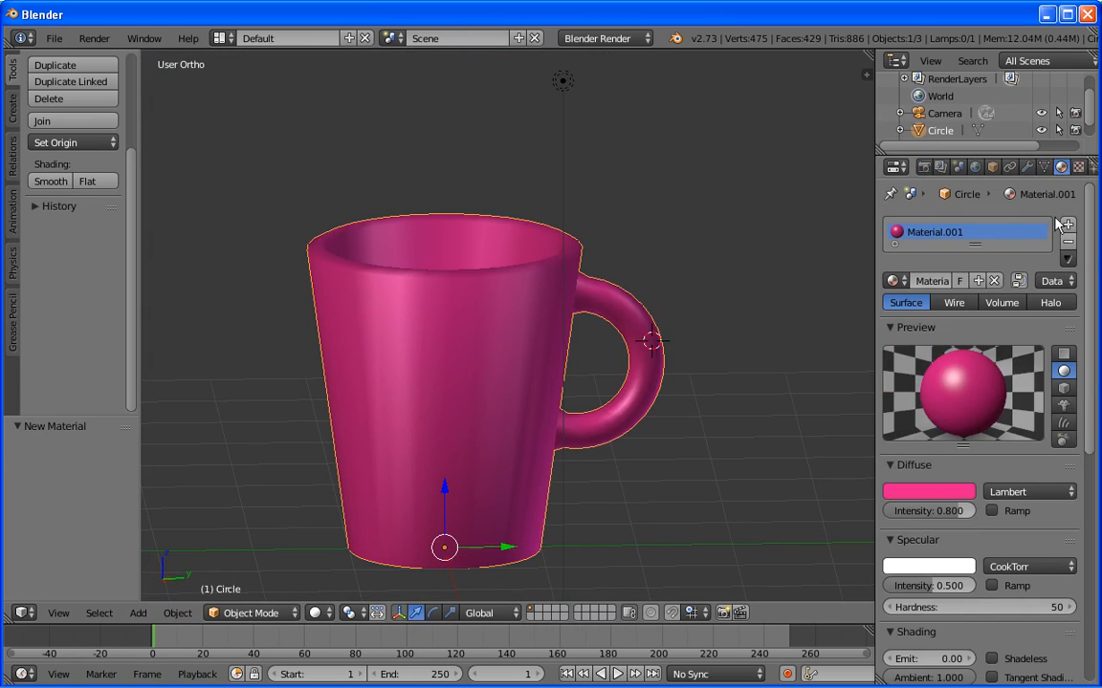
# - Add a new Clouds texture to the mug's material and make a test render
pyautogui.click(1077, 167)
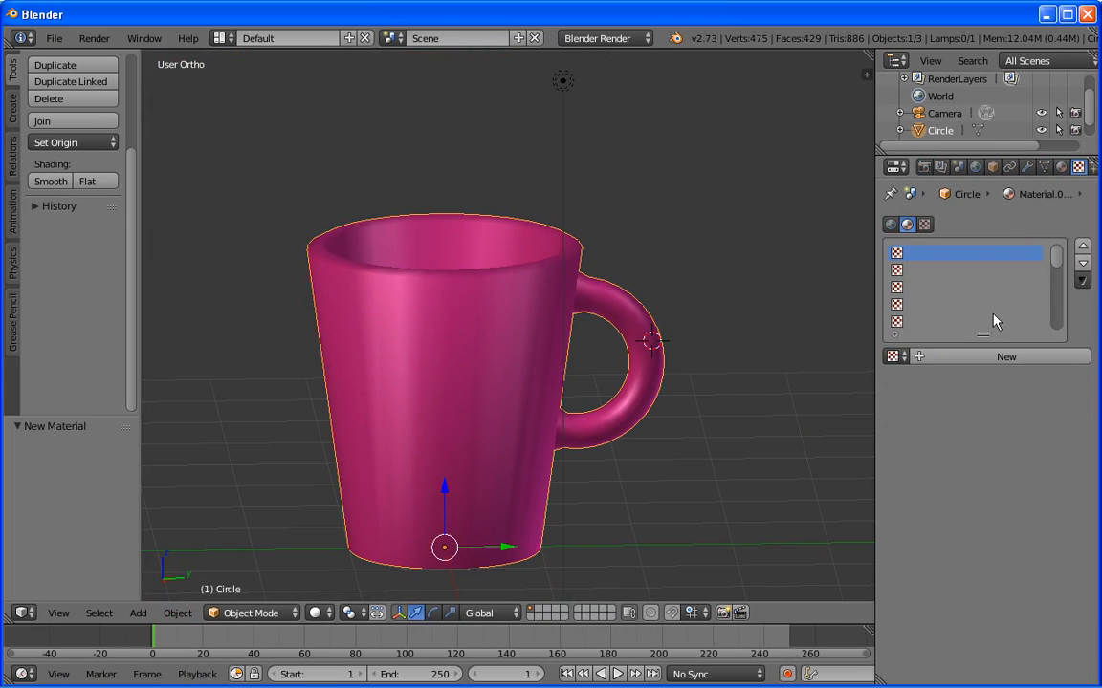
pyautogui.click(998, 357)
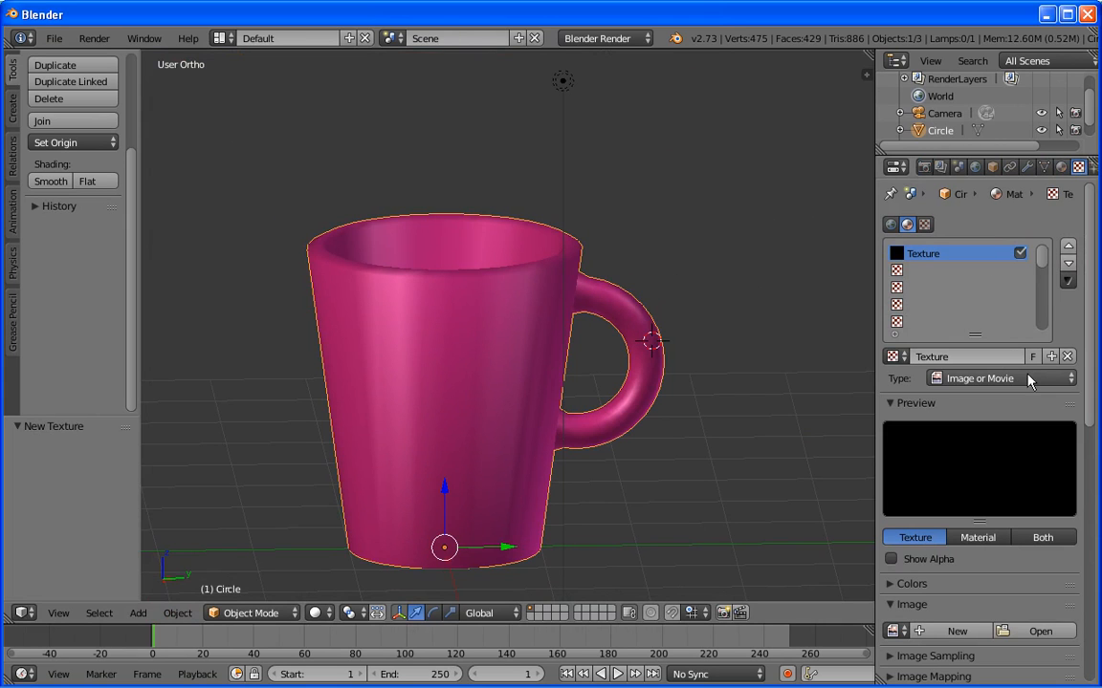
pyautogui.click(1031, 379)
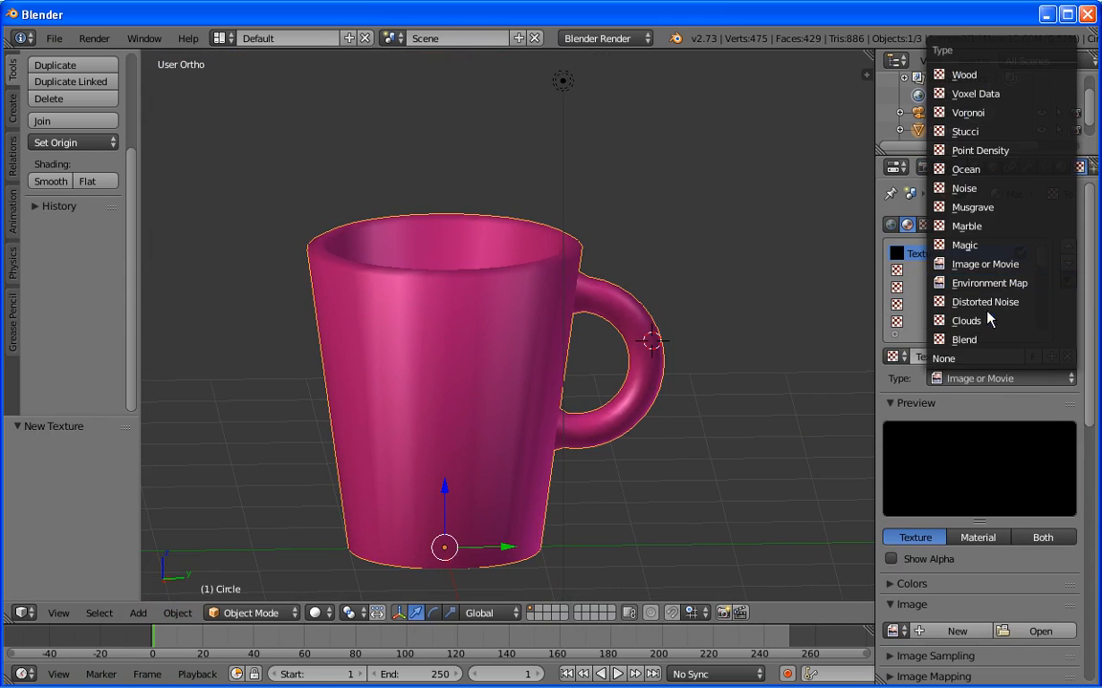
pyautogui.click(956, 321)
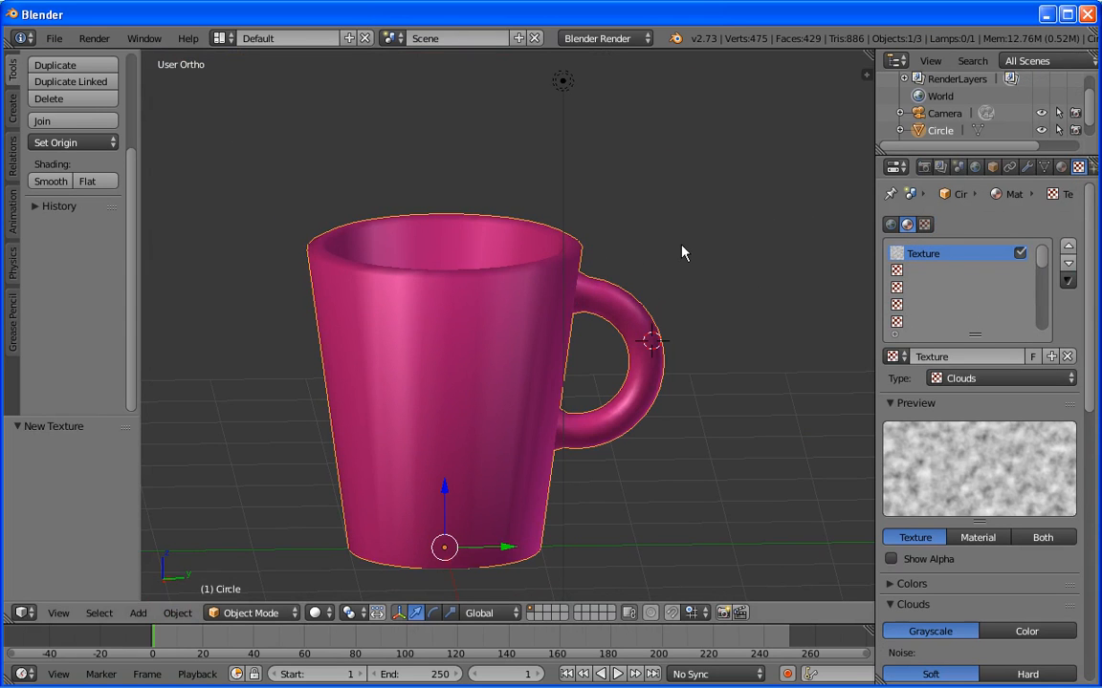
pyautogui.press('F12')
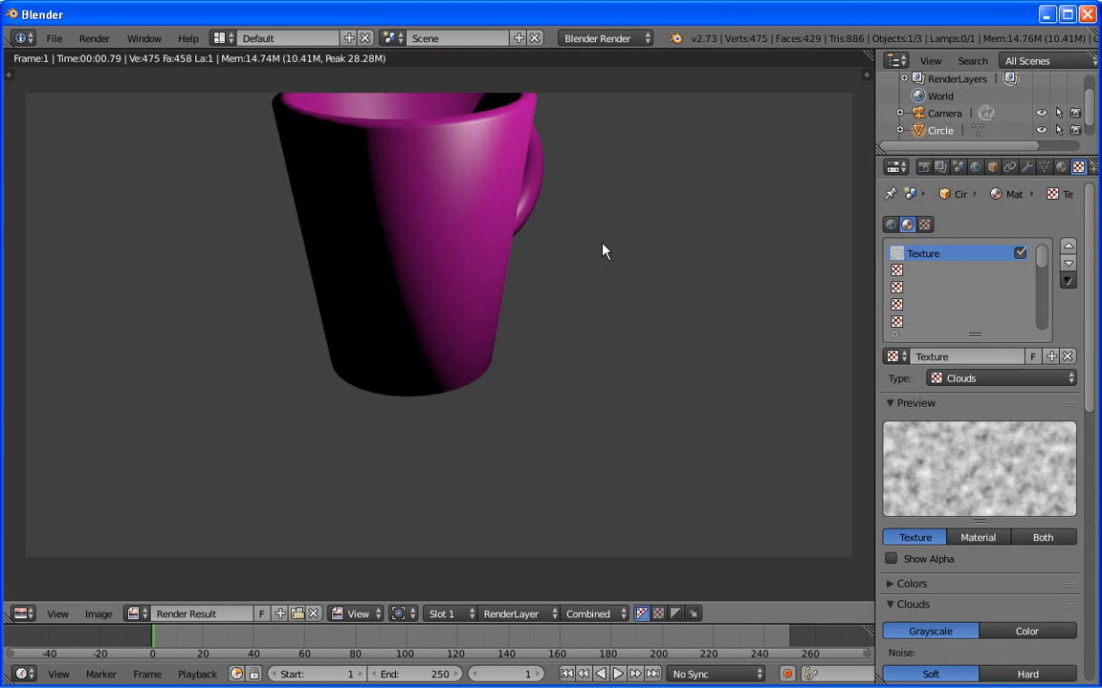
pyautogui.press('Escape')
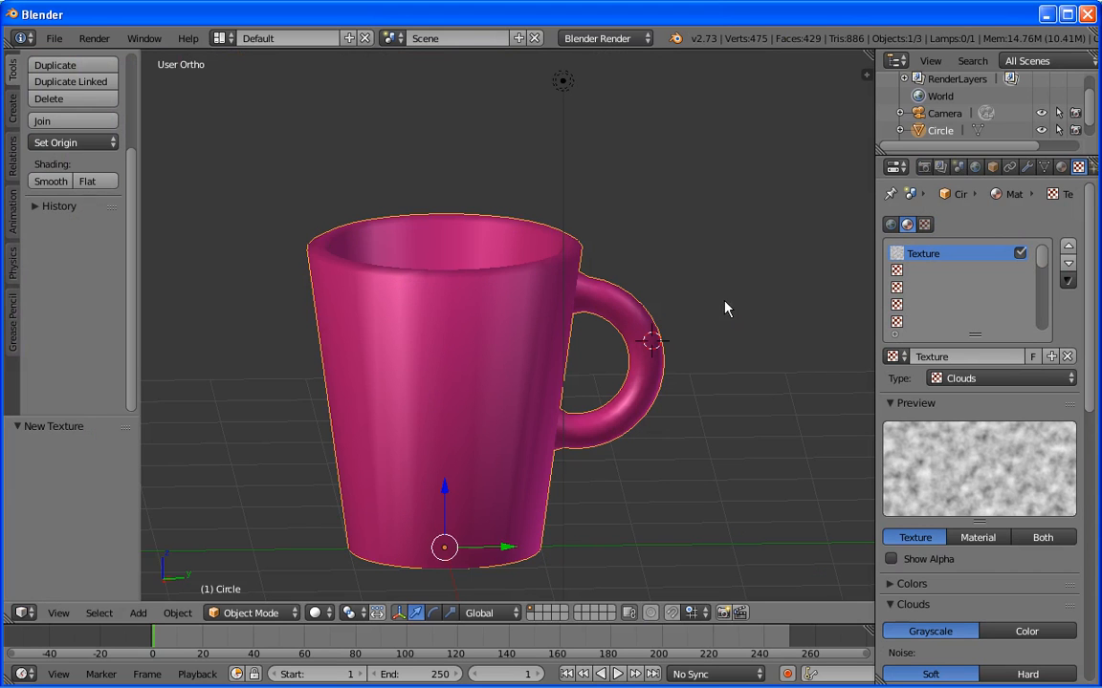
# - Change the mug's texture type to Marble and make another test render
pyautogui.click(1066, 378)
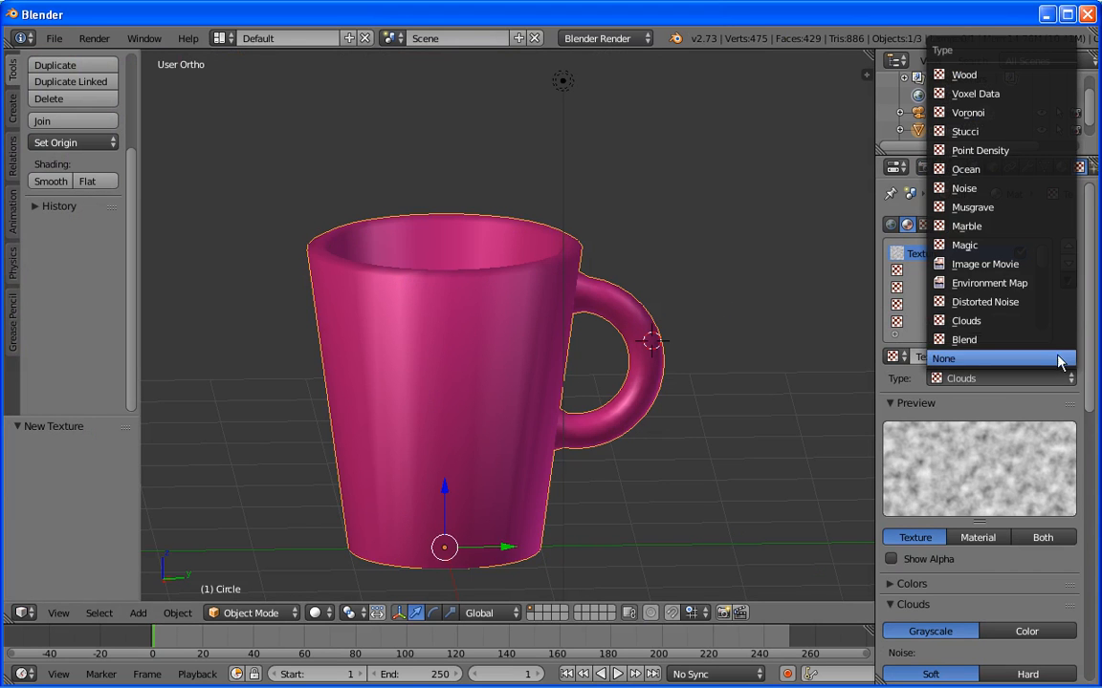
pyautogui.click(966, 225)
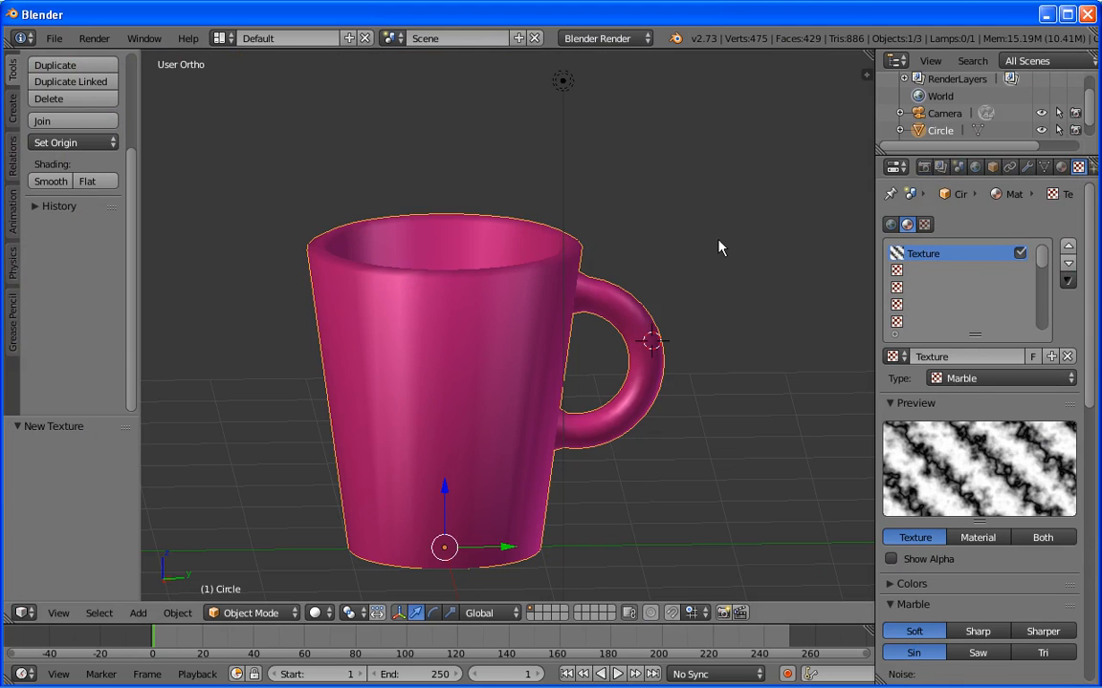
pyautogui.press('F12')
pyautogui.press('Escape')
# - Set the marble texture's influence color to blue, about R 0, G 0.004, B 1, and render the mug
pyautogui.scroll(-5, 885, 417)
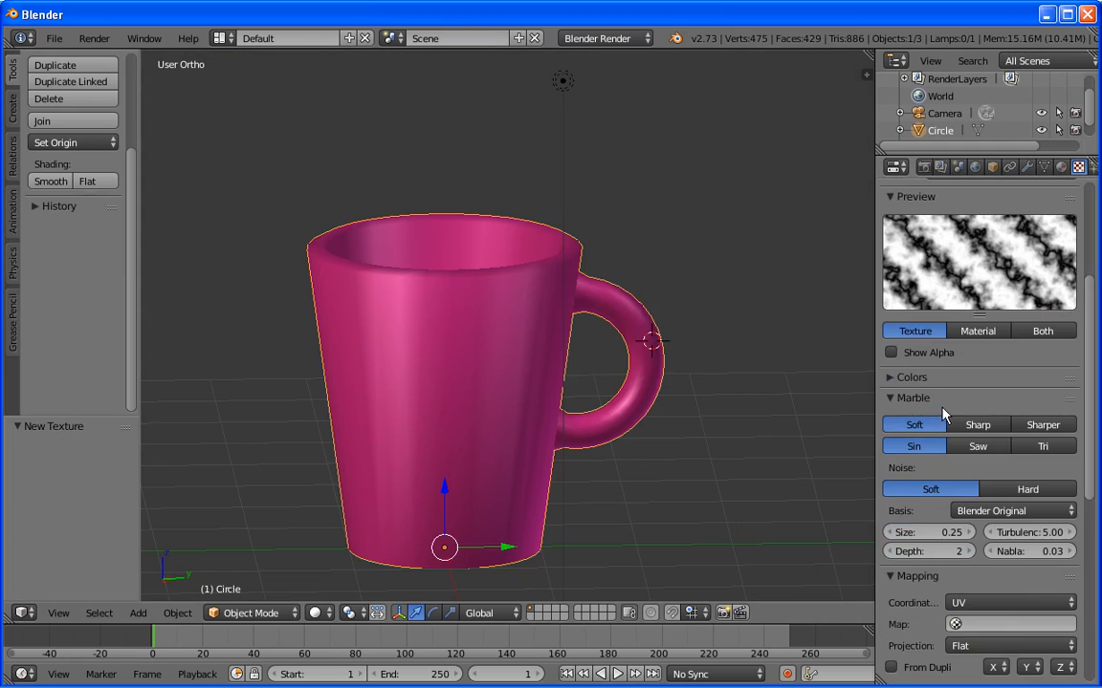
pyautogui.scroll(-3, 981, 510)
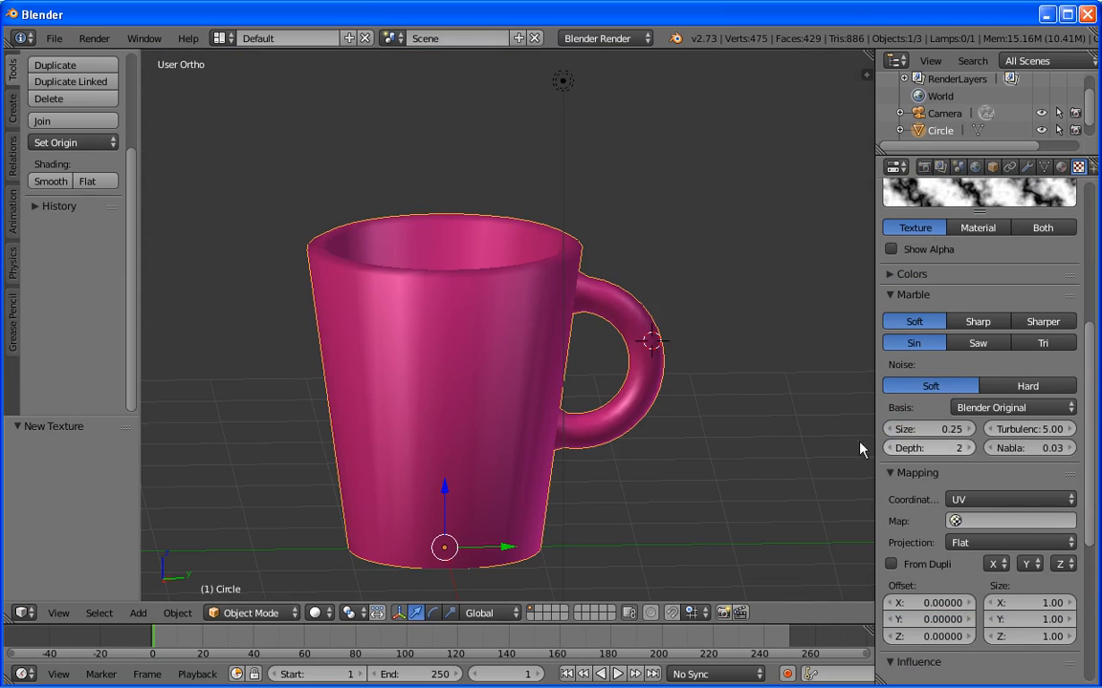
pyautogui.scroll(-2, 822, 438)
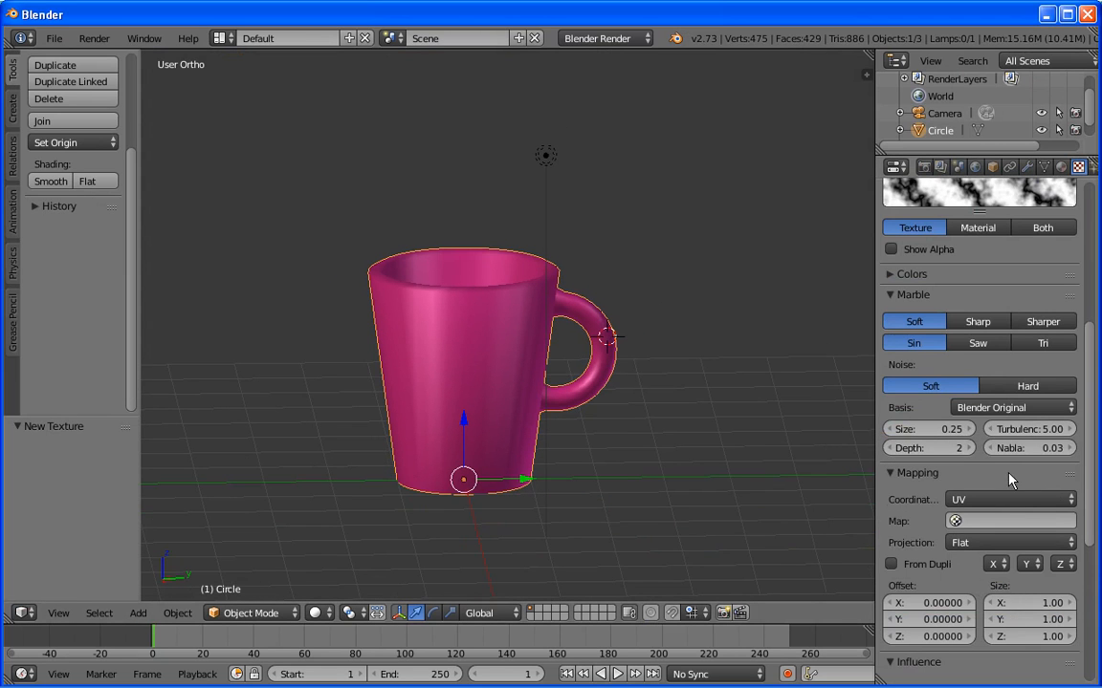
pyautogui.scroll(4, 1011, 480)
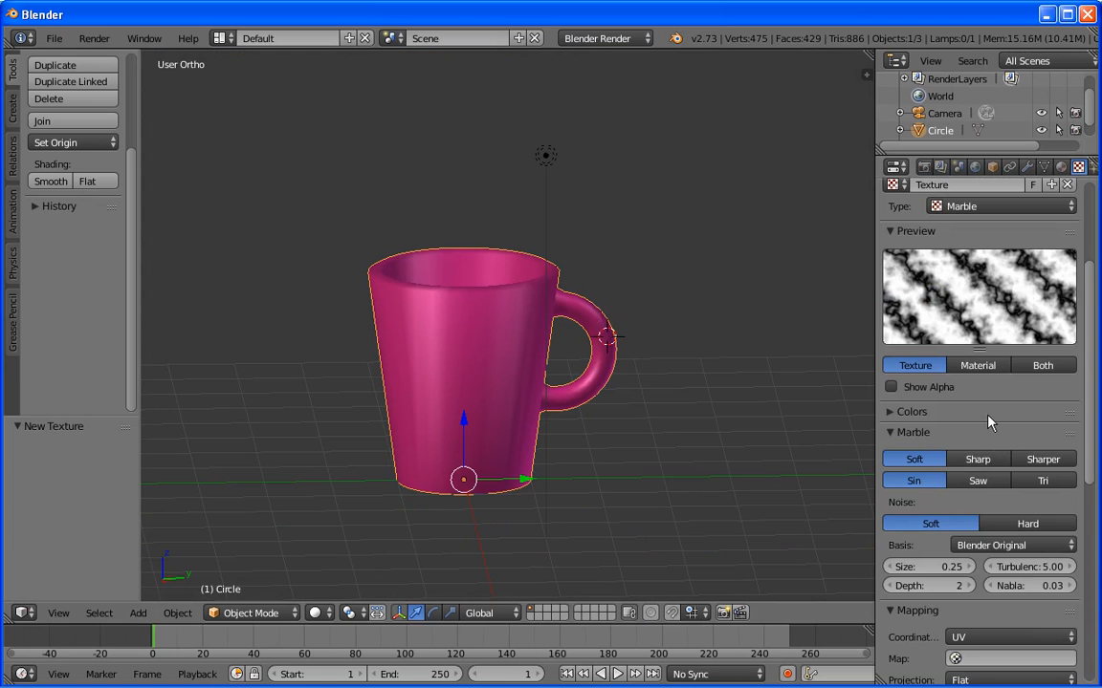
pyautogui.scroll(-10, 997, 449)
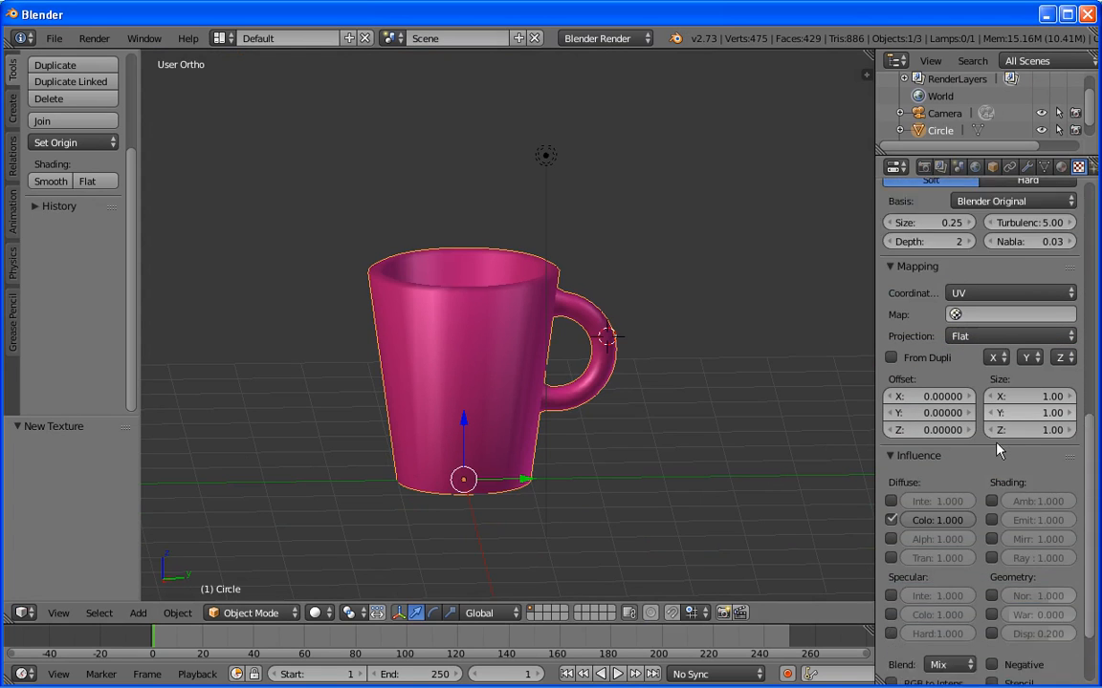
pyautogui.click(1052, 167)
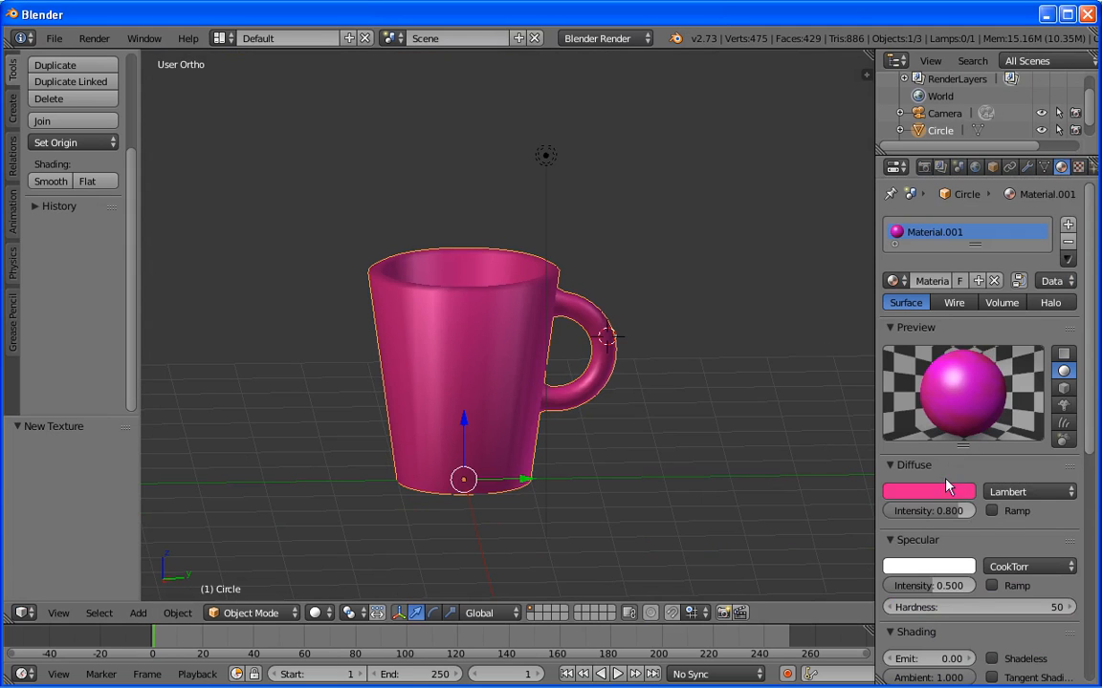
pyautogui.click(1079, 168)
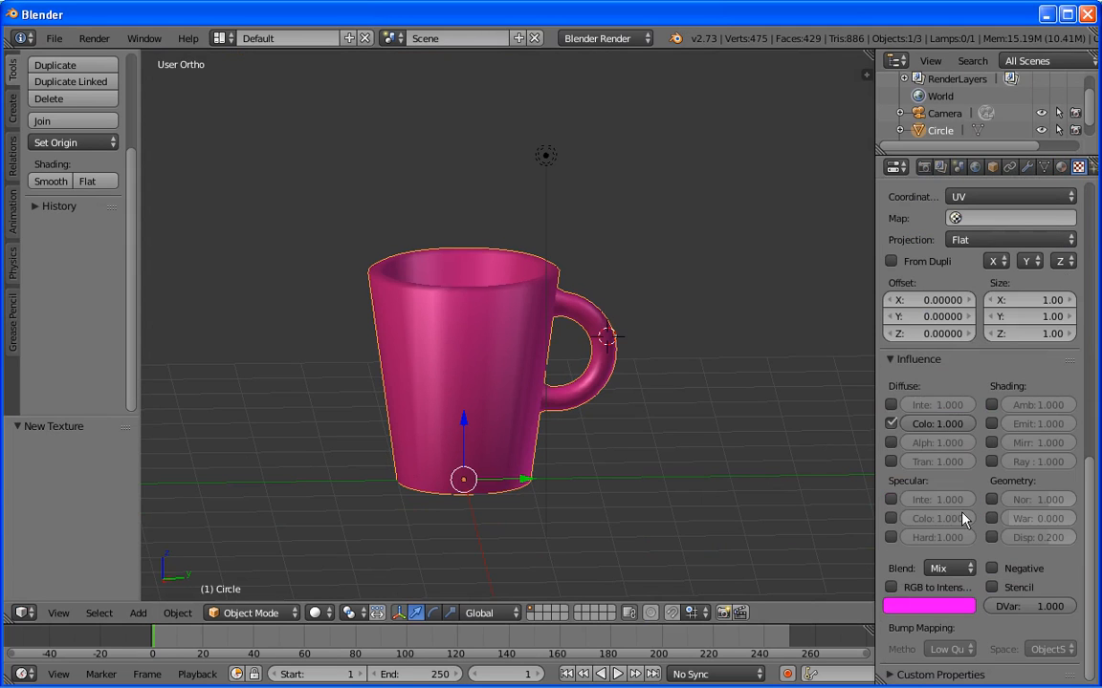
pyautogui.click(953, 606)
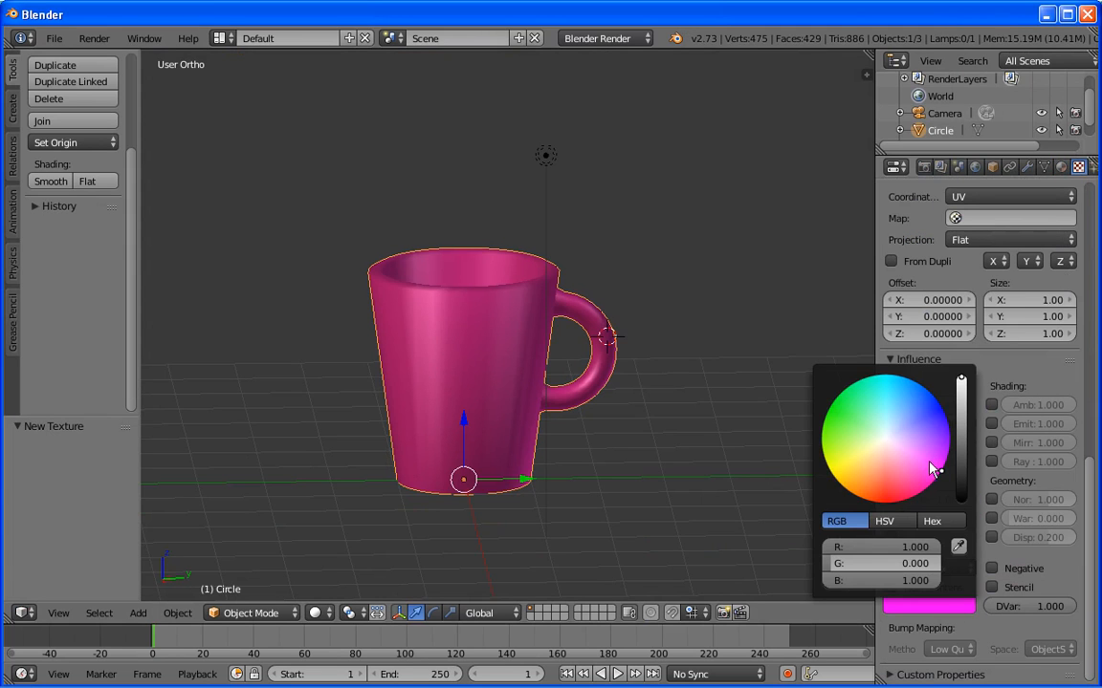
pyautogui.click(934, 425)
pyautogui.moveTo(937, 414); pyautogui.dragTo(942, 410)
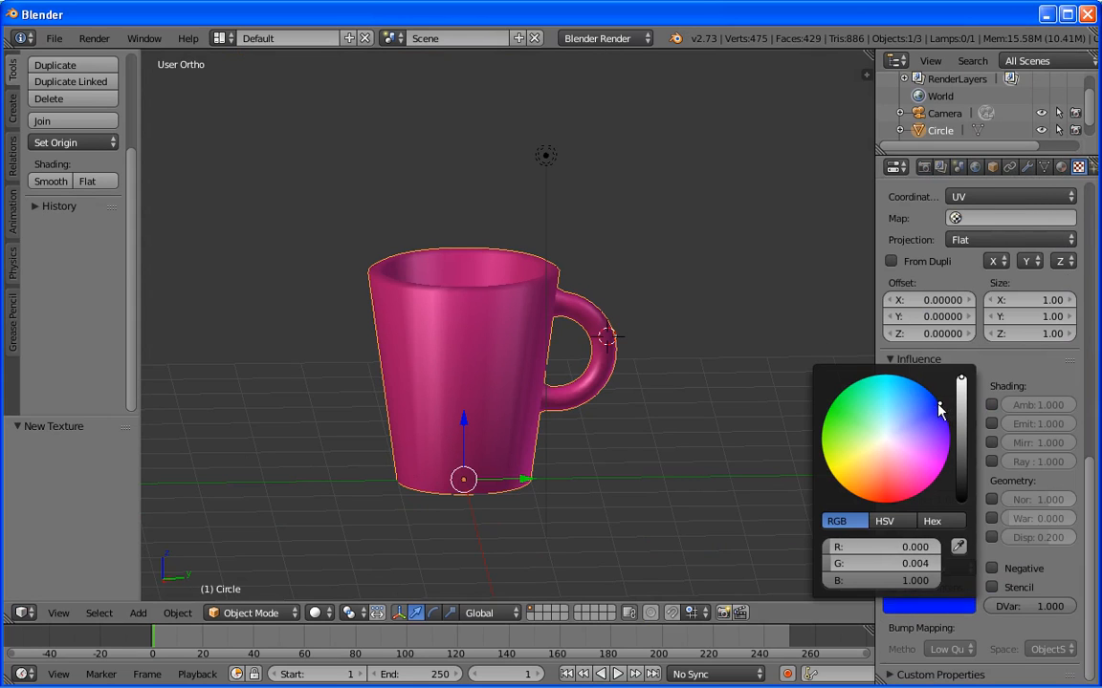
pyautogui.click(769, 280)
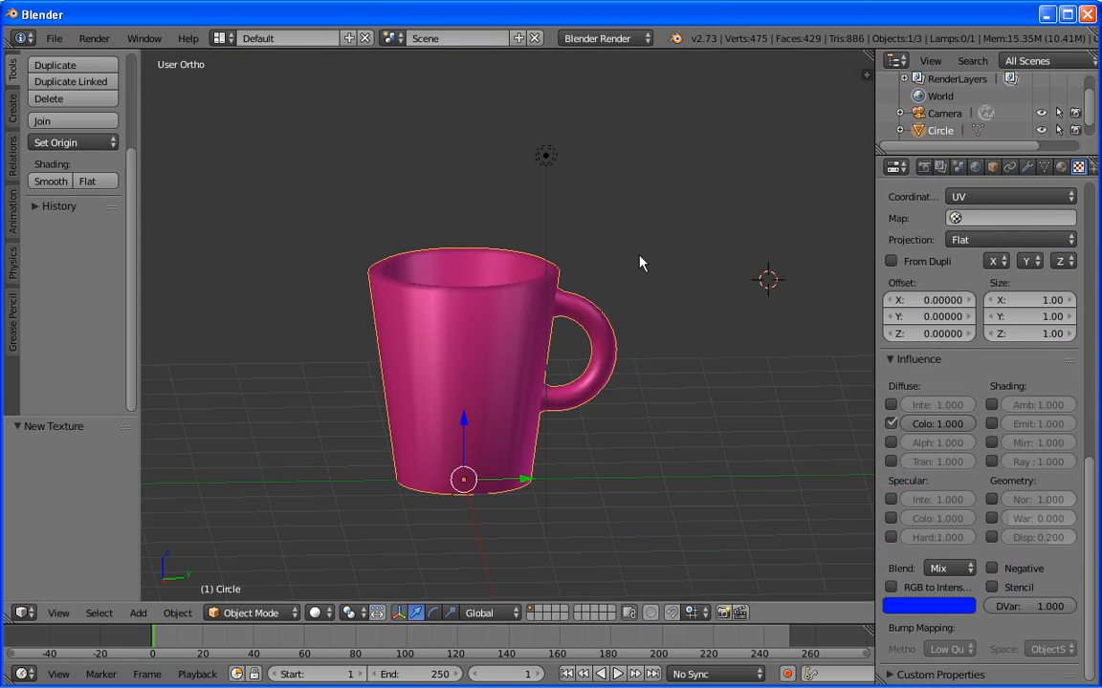
pyautogui.press('F12')
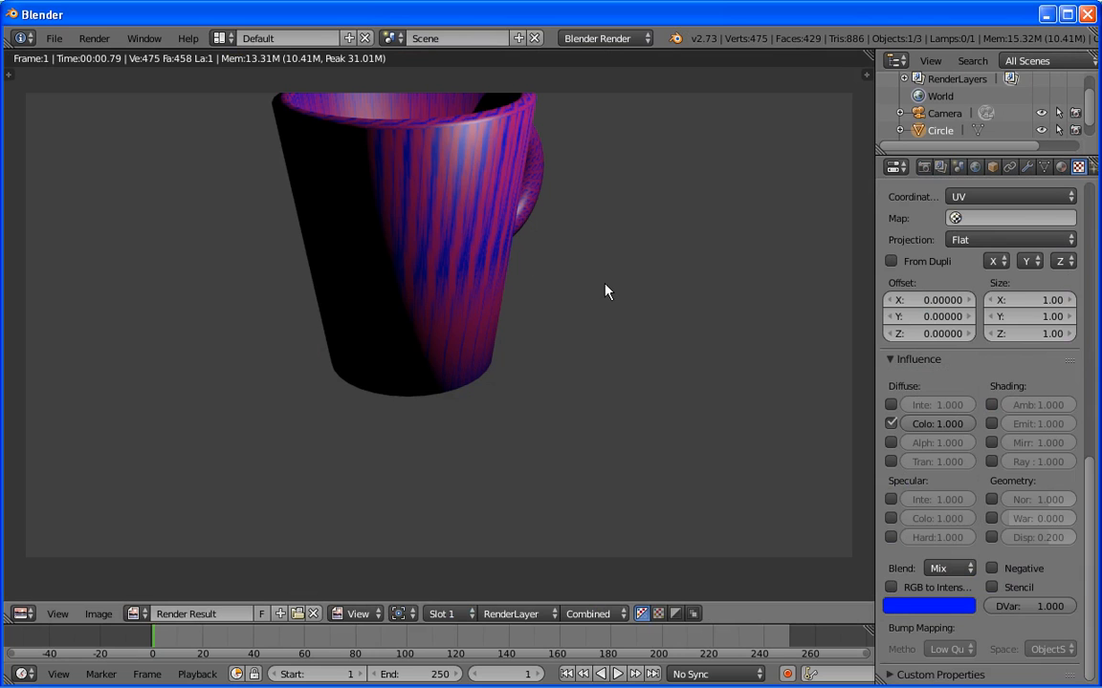
pyautogui.press('Escape')
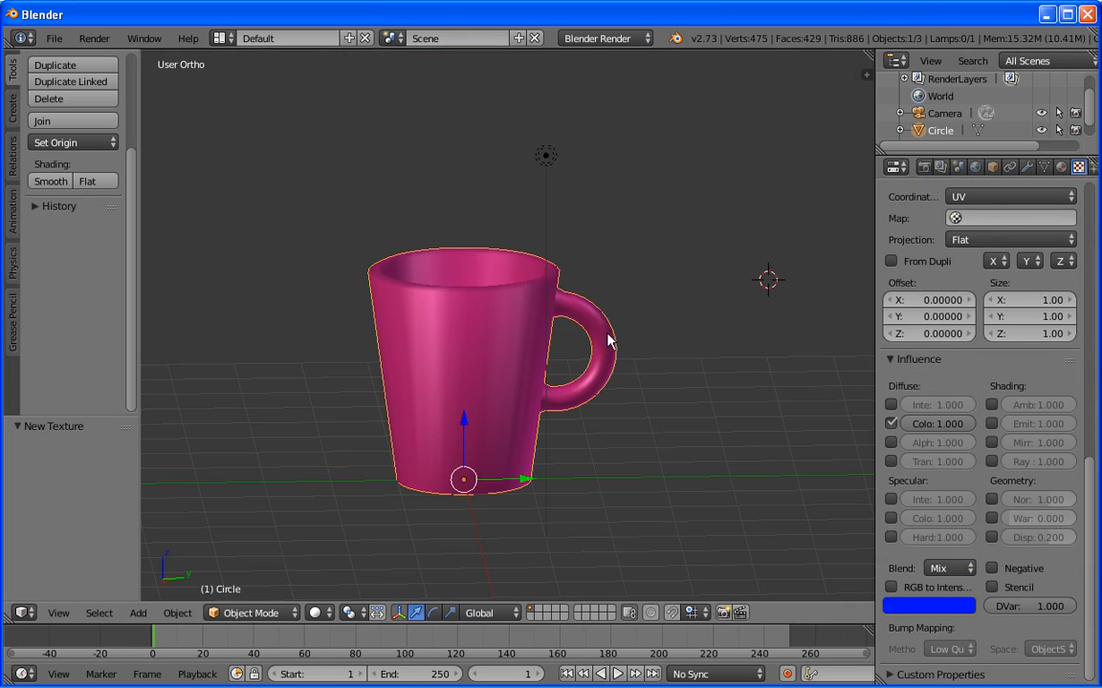
# - Tilt the camera upward by about 6.45° so the whole mug fits the frame, and check the camera view
pyautogui.press('KP_3')
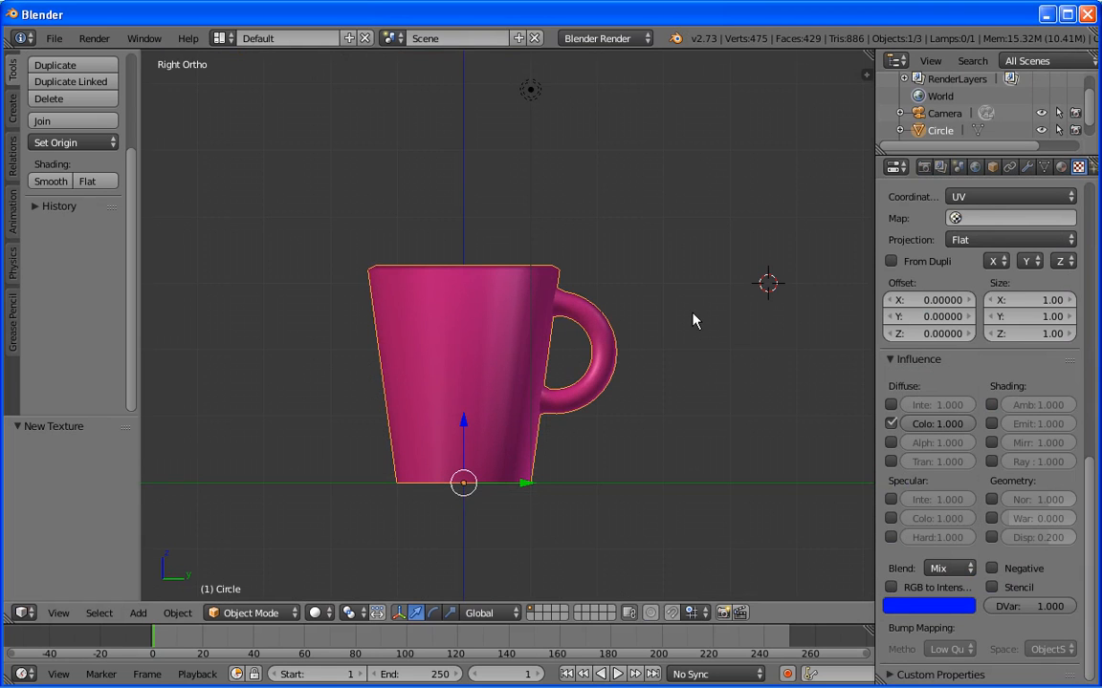
pyautogui.press('KP_7')
pyautogui.scroll(-4, 695, 320)
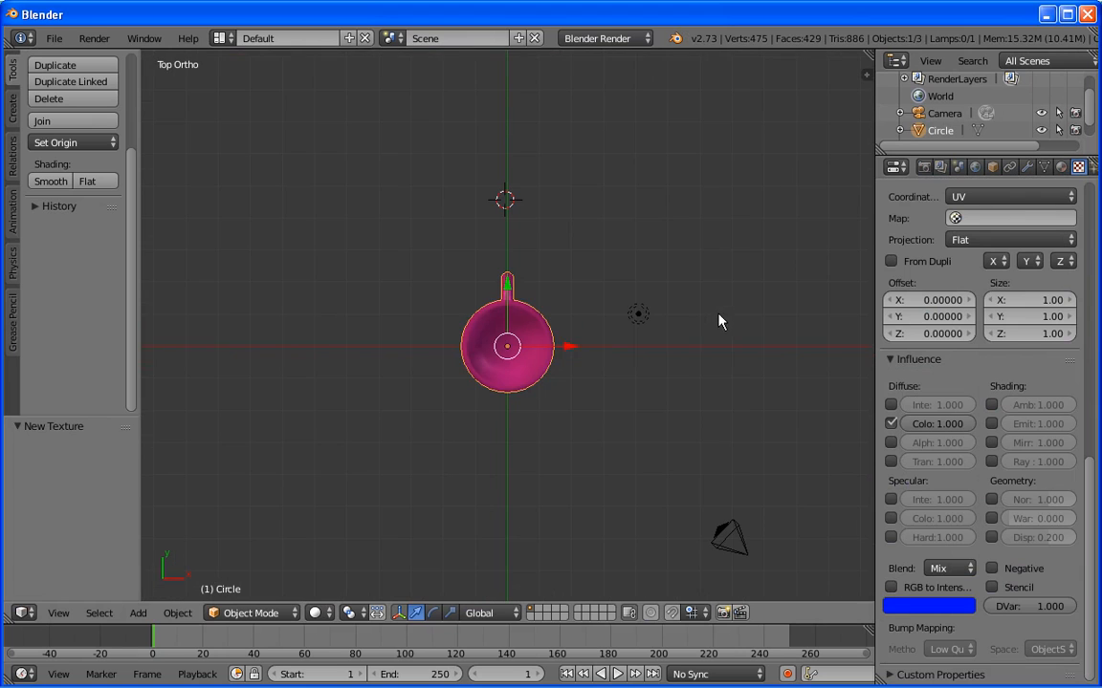
pyautogui.rightClick(731, 524)
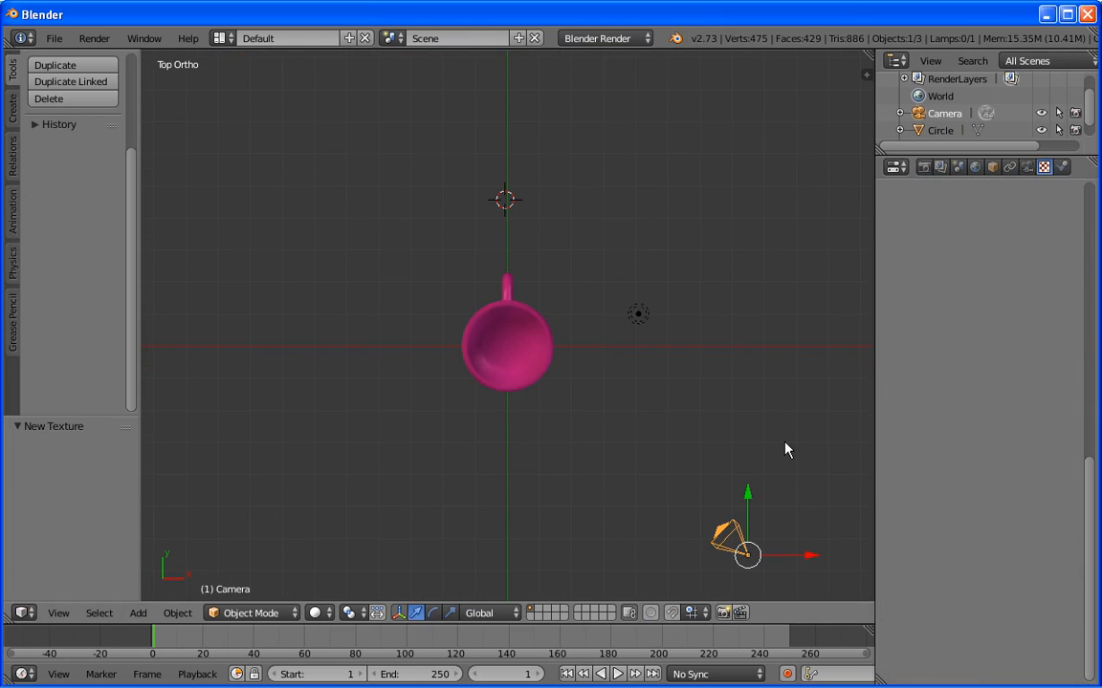
pyautogui.press('KP_3')
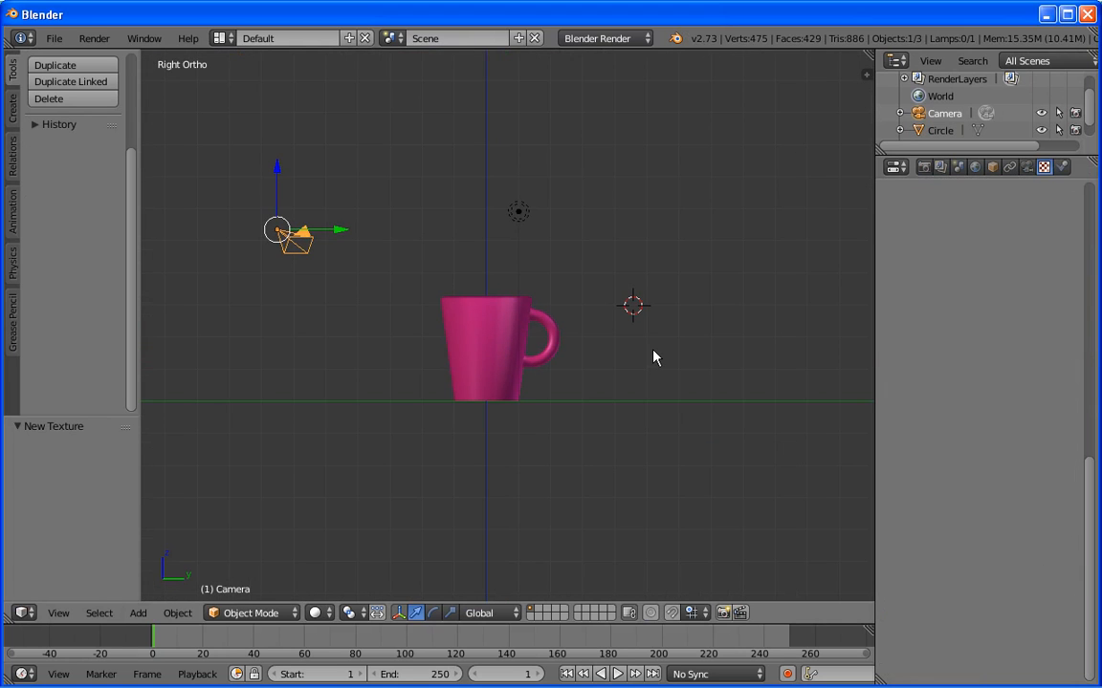
pyautogui.press('KP_4')
pyautogui.press('KP_4')
pyautogui.press('KP_6')
pyautogui.press('KP_6')
pyautogui.press('KP_6')
pyautogui.press('KP_6')
pyautogui.press('KP_6')
pyautogui.press('KP_6')
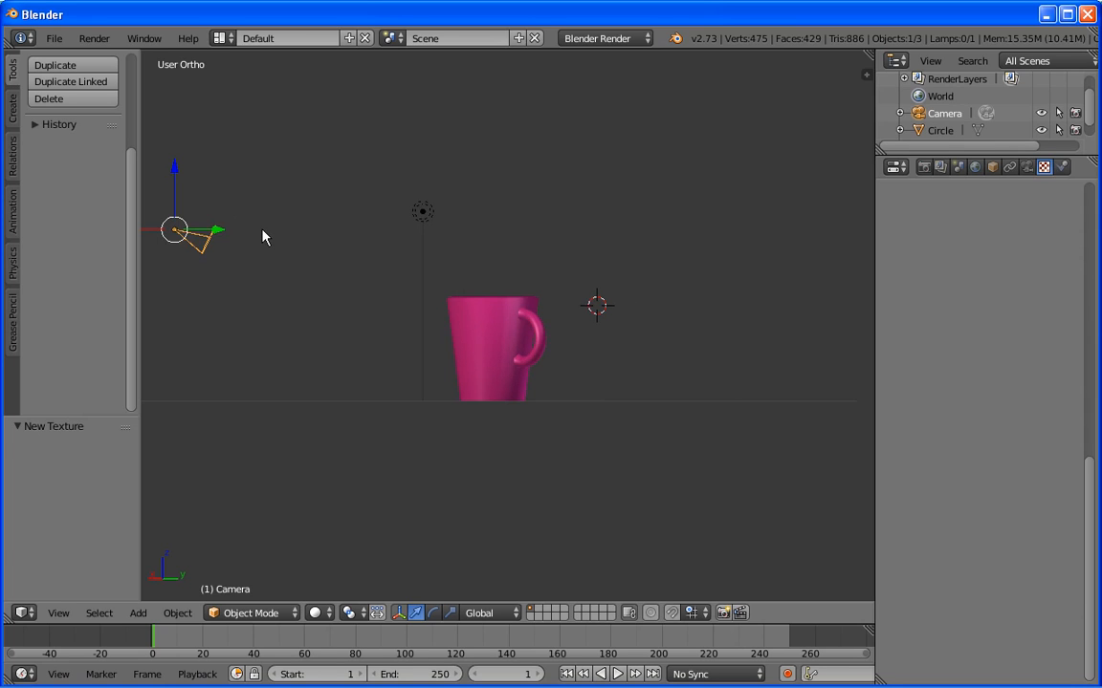
pyautogui.press('r')
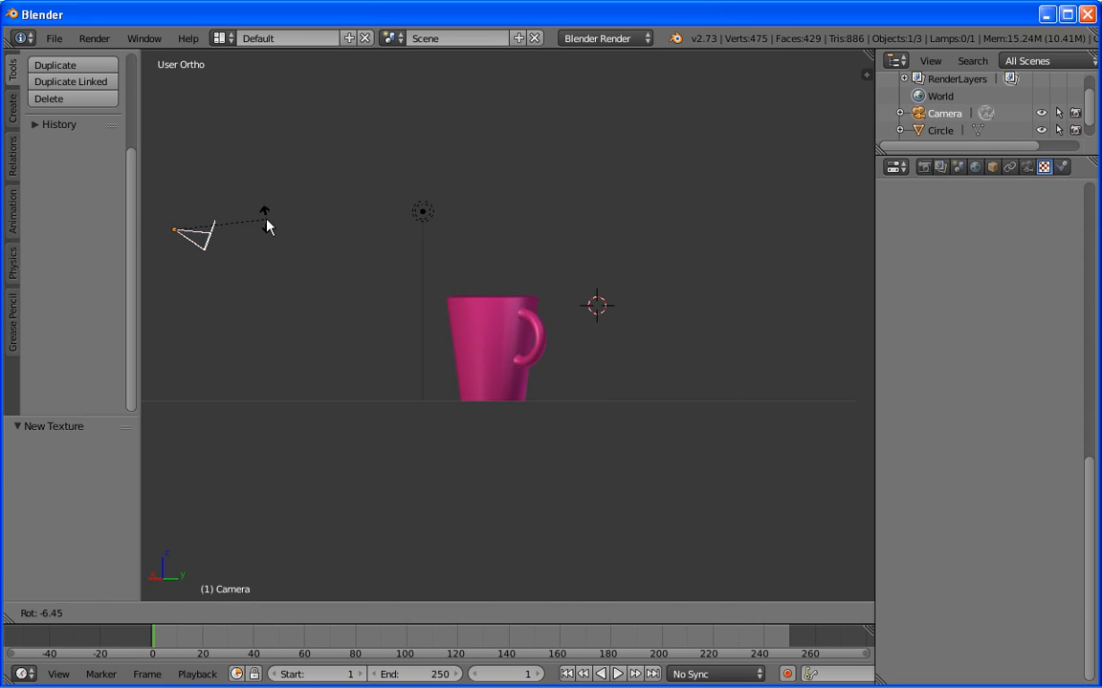
pyautogui.click(267, 226)
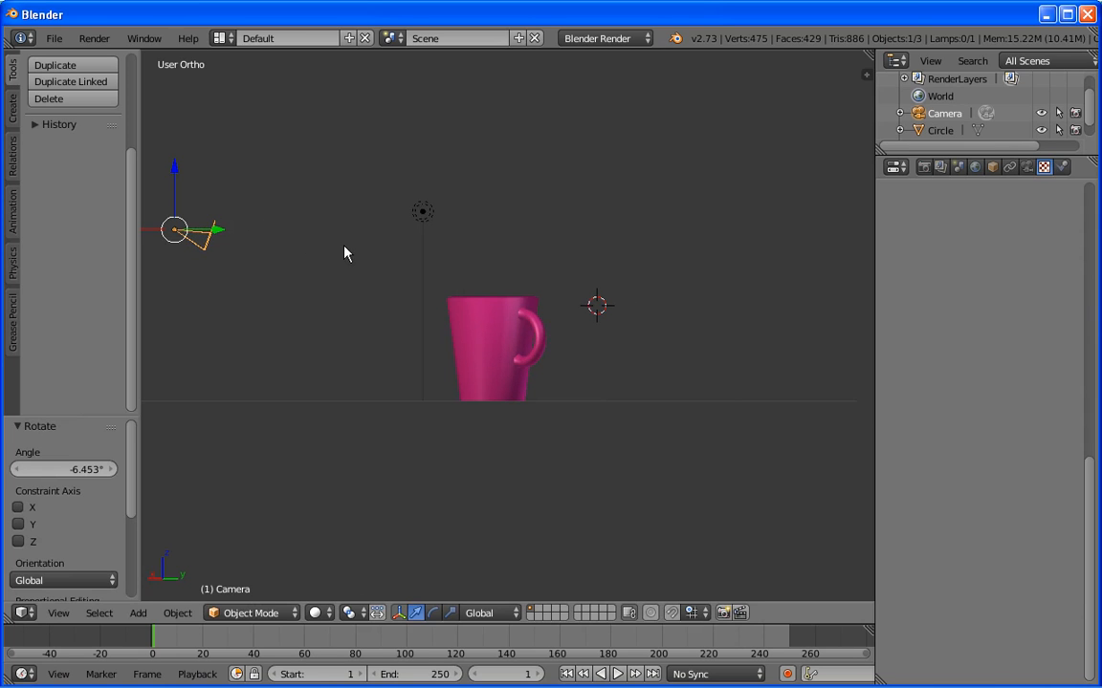
pyautogui.press('KP_0')
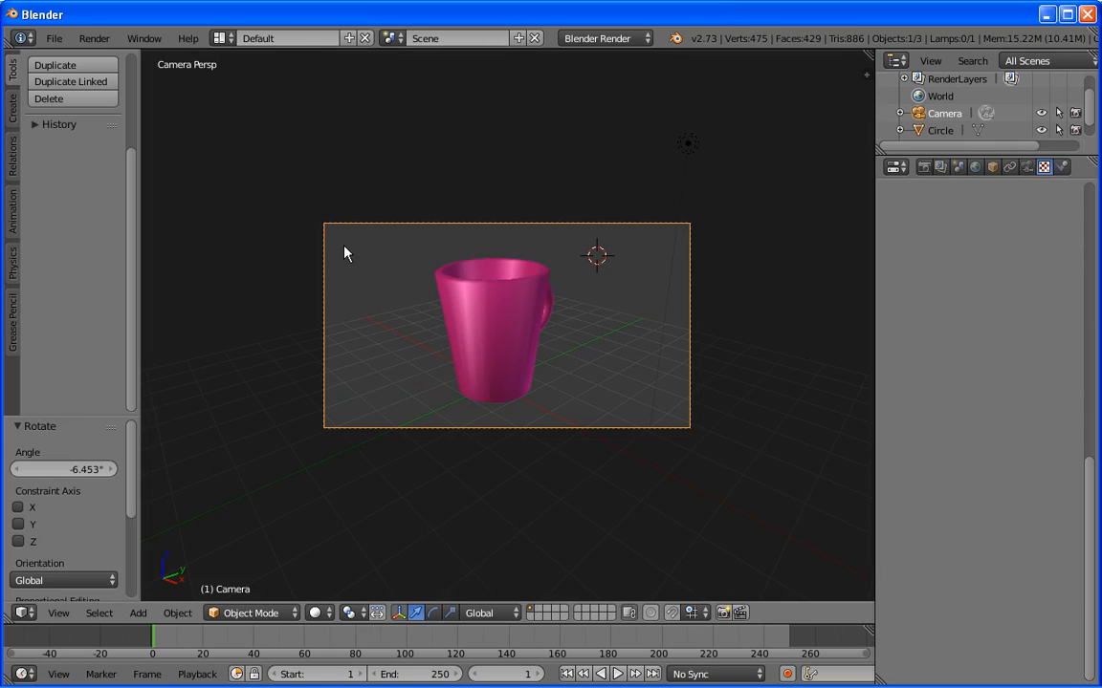
# - Rotate the mug about 42.3° clockwise as seen from above to expose its handle to the camera, and render the scene
pyautogui.press('KP_7')
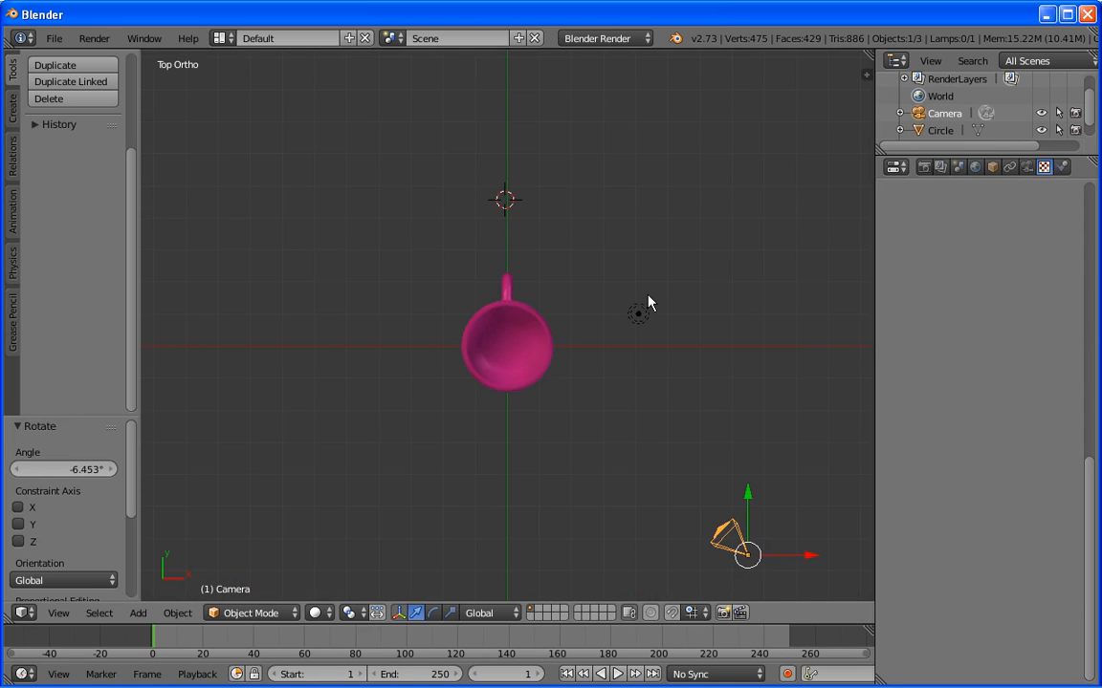
pyautogui.rightClick(521, 322)
pyautogui.press('r')
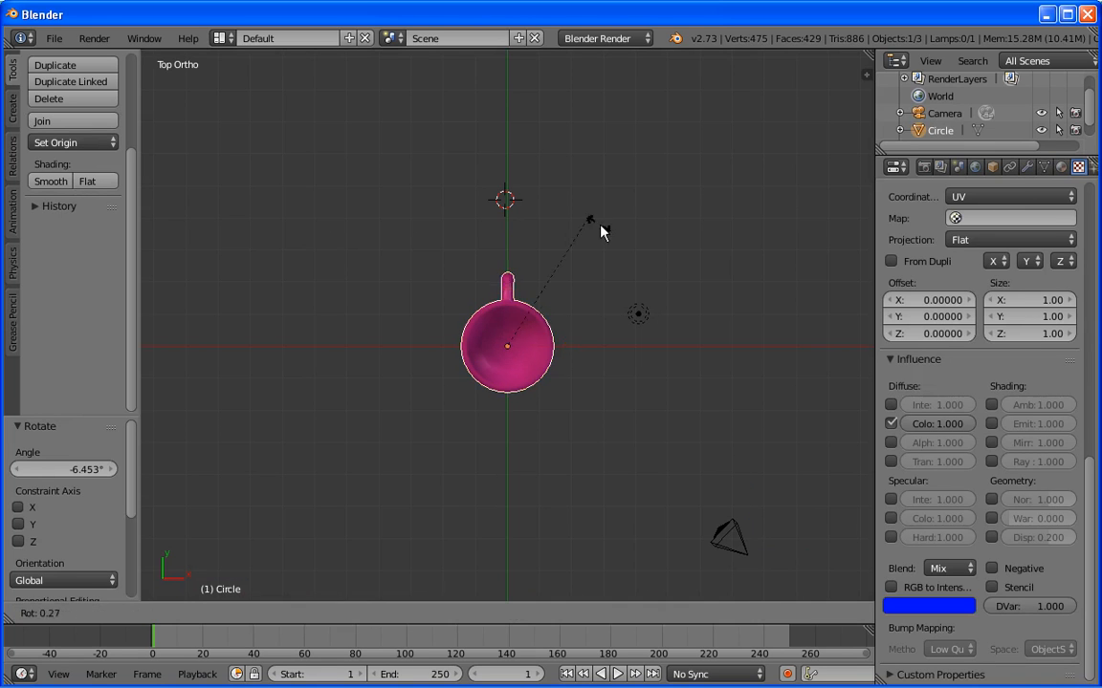
pyautogui.click(635, 318)
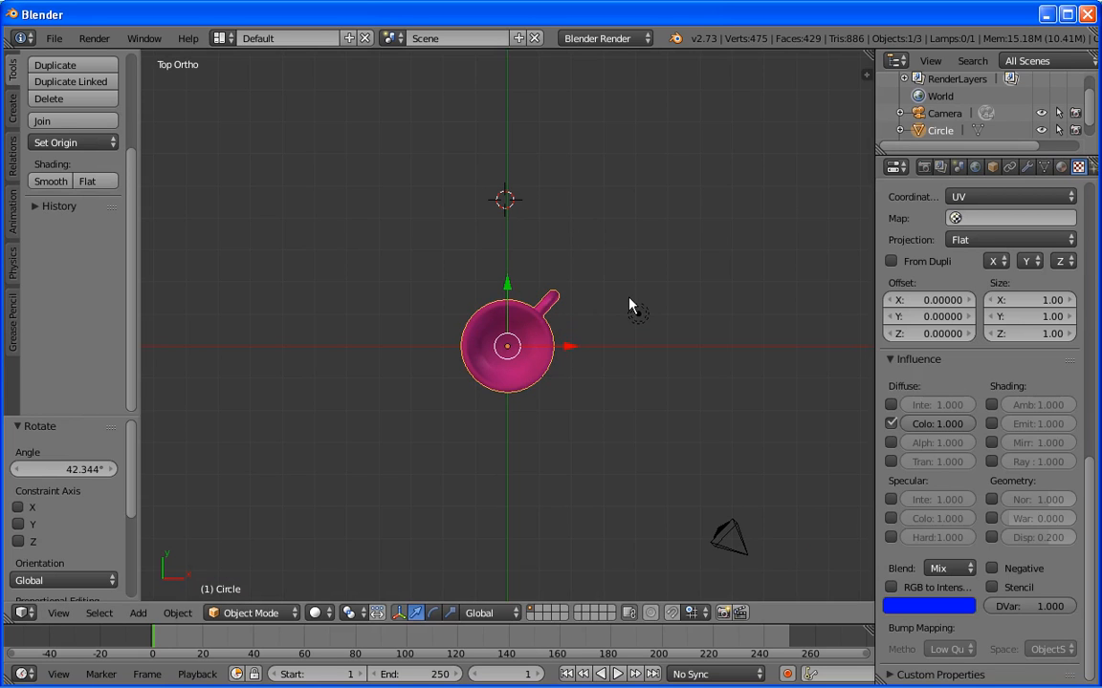
pyautogui.press('F12')
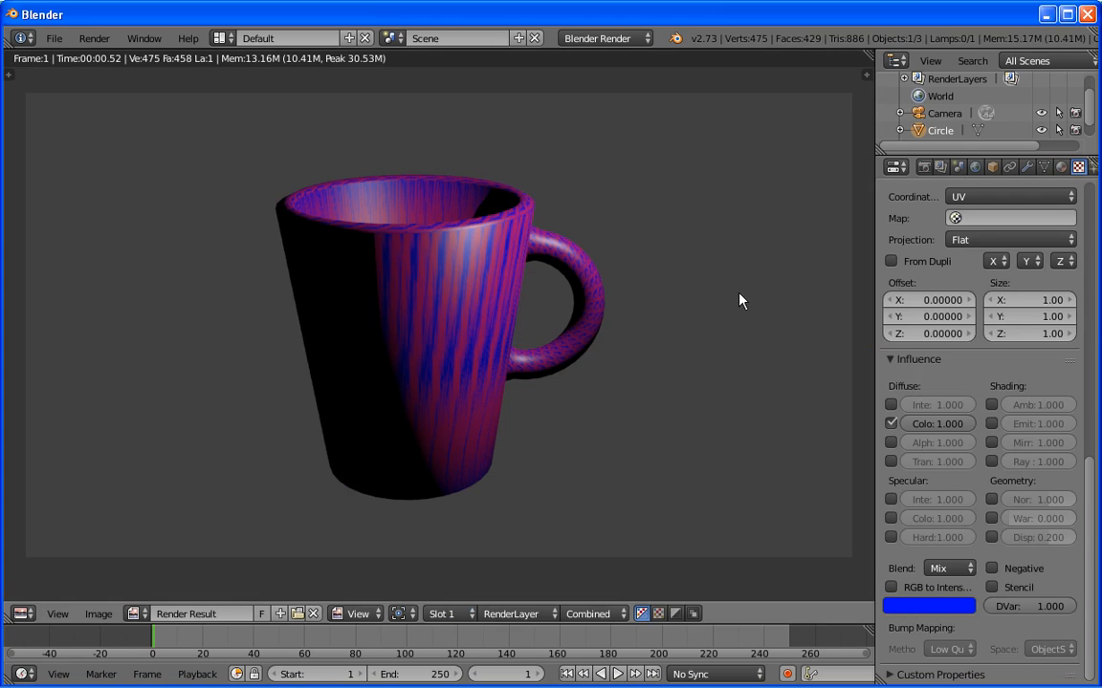
pyautogui.press('Escape')
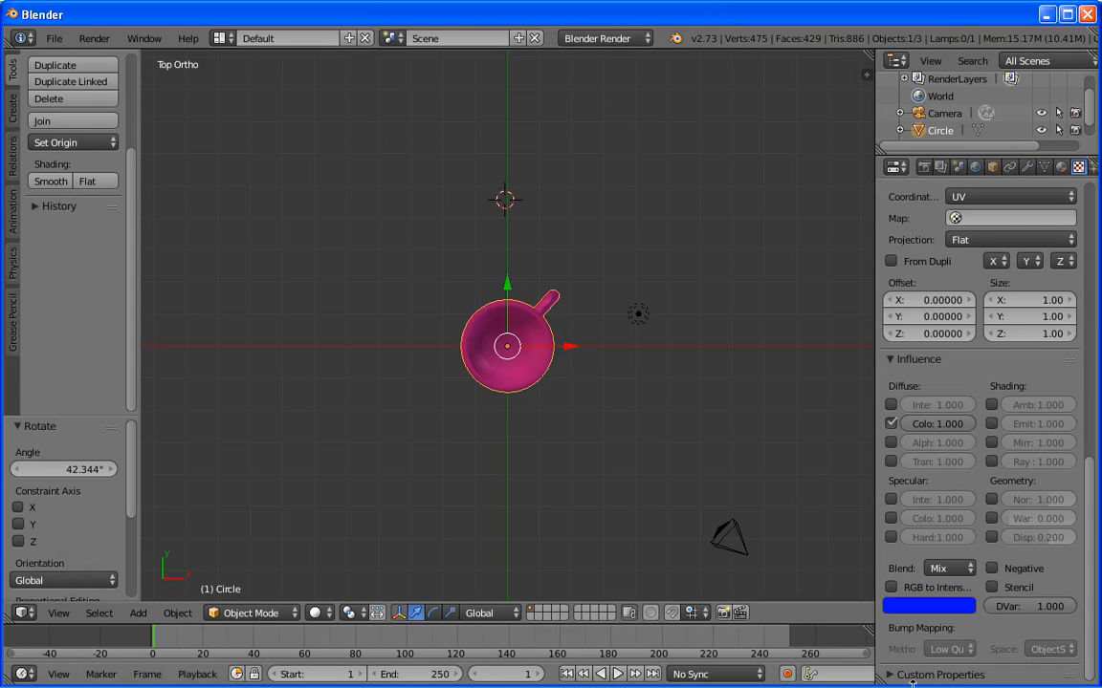
pyautogui.rightClick(1021, 677)
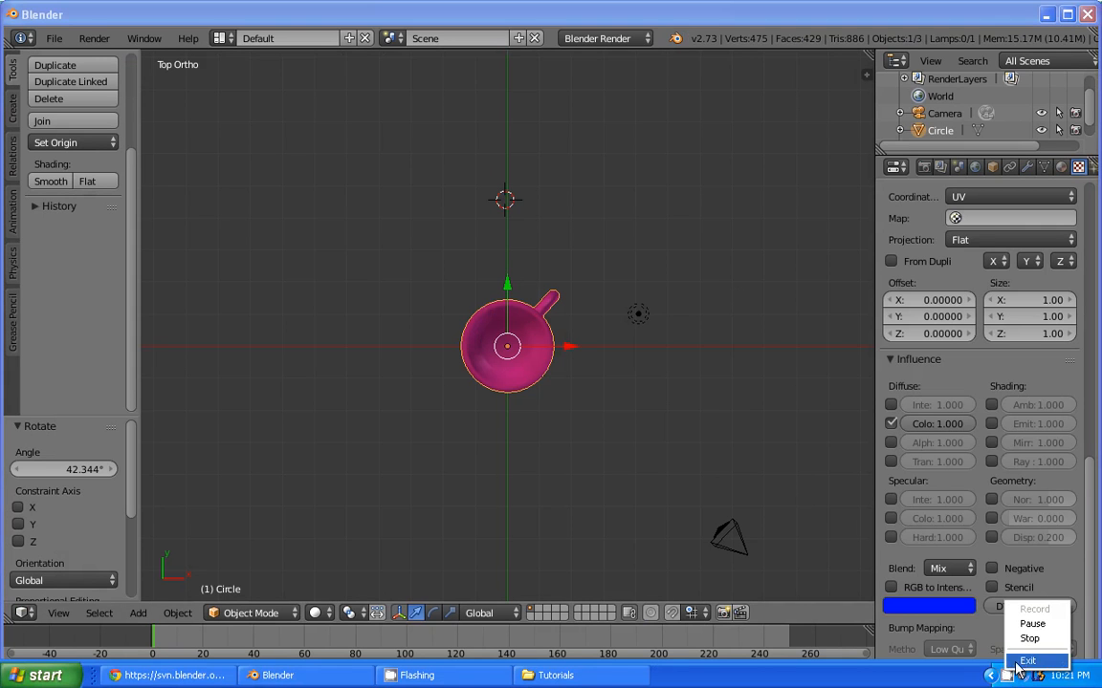